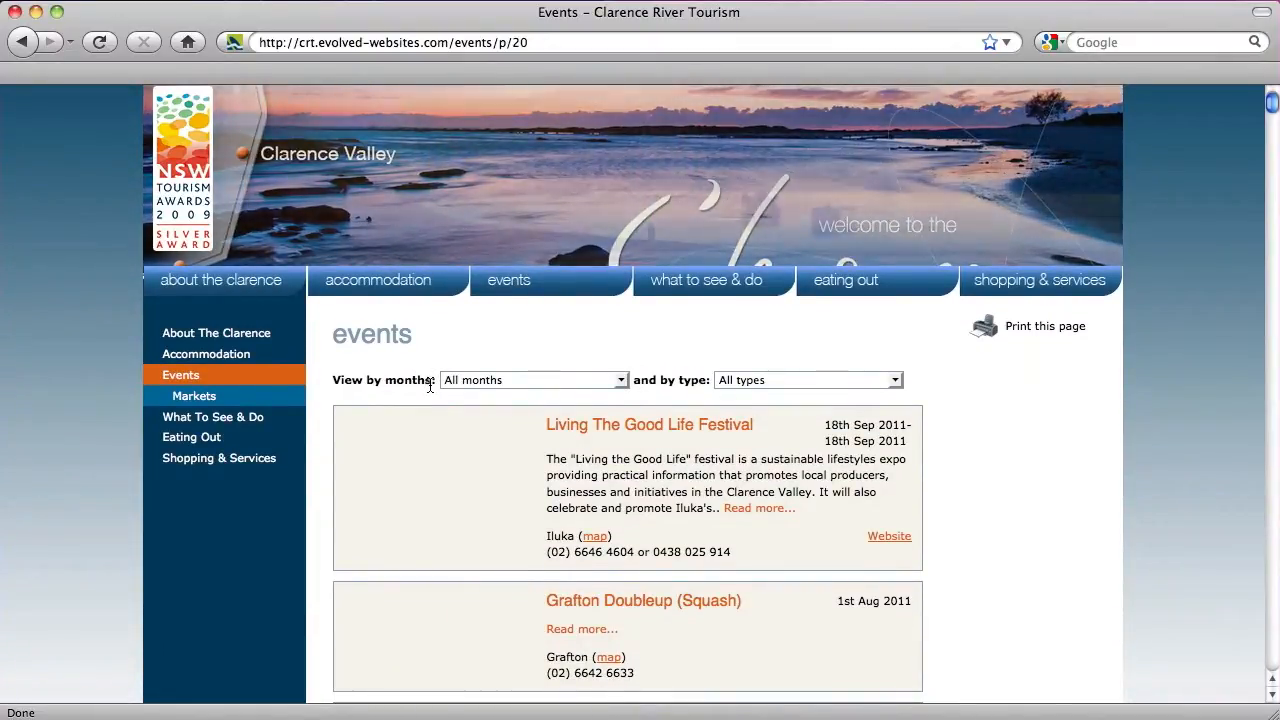
Filter the events listing to November 2010
scroll(429, 383, "down", 5)
scroll(430, 388, "down", 20)
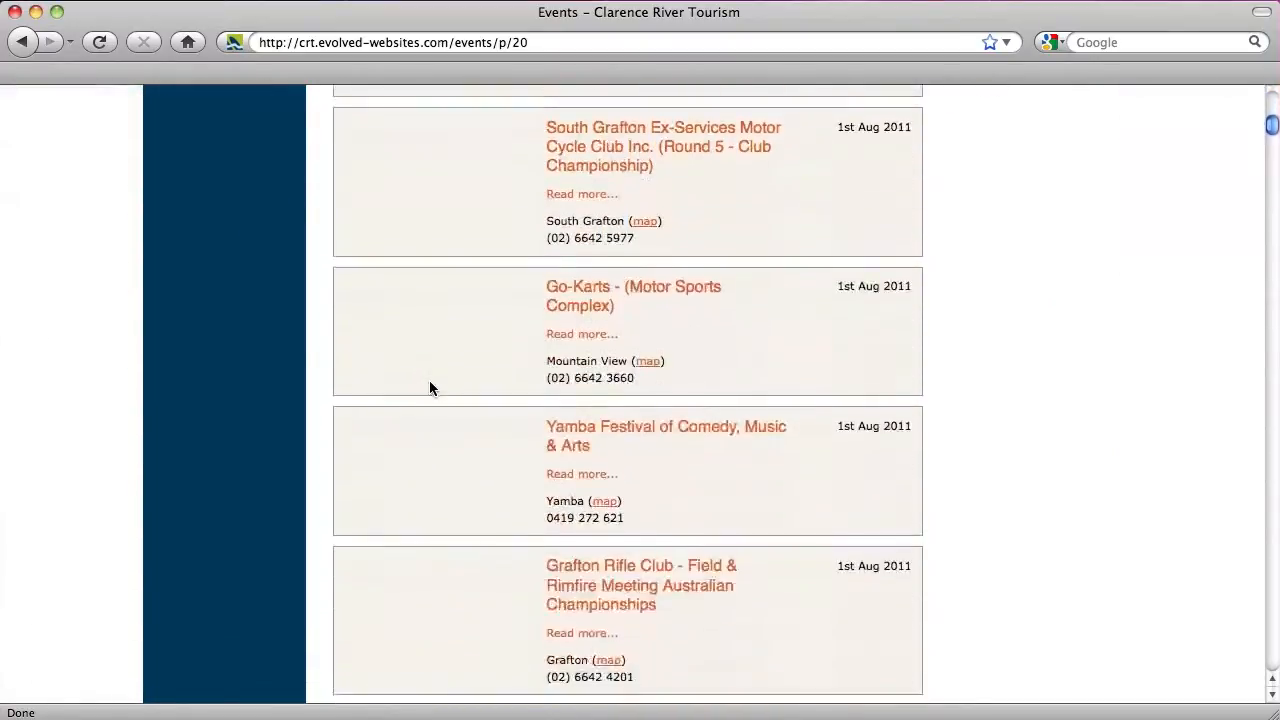
scroll(430, 388, "down", 15)
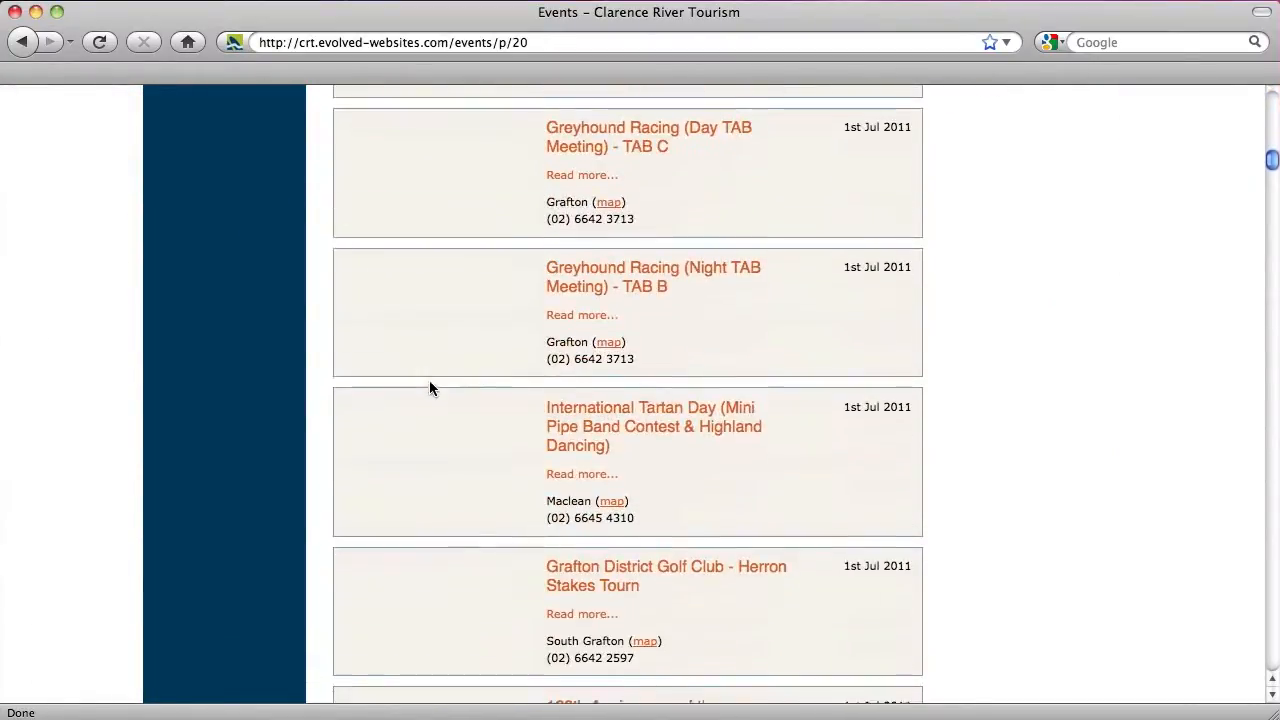
scroll(429, 388, "down", 12)
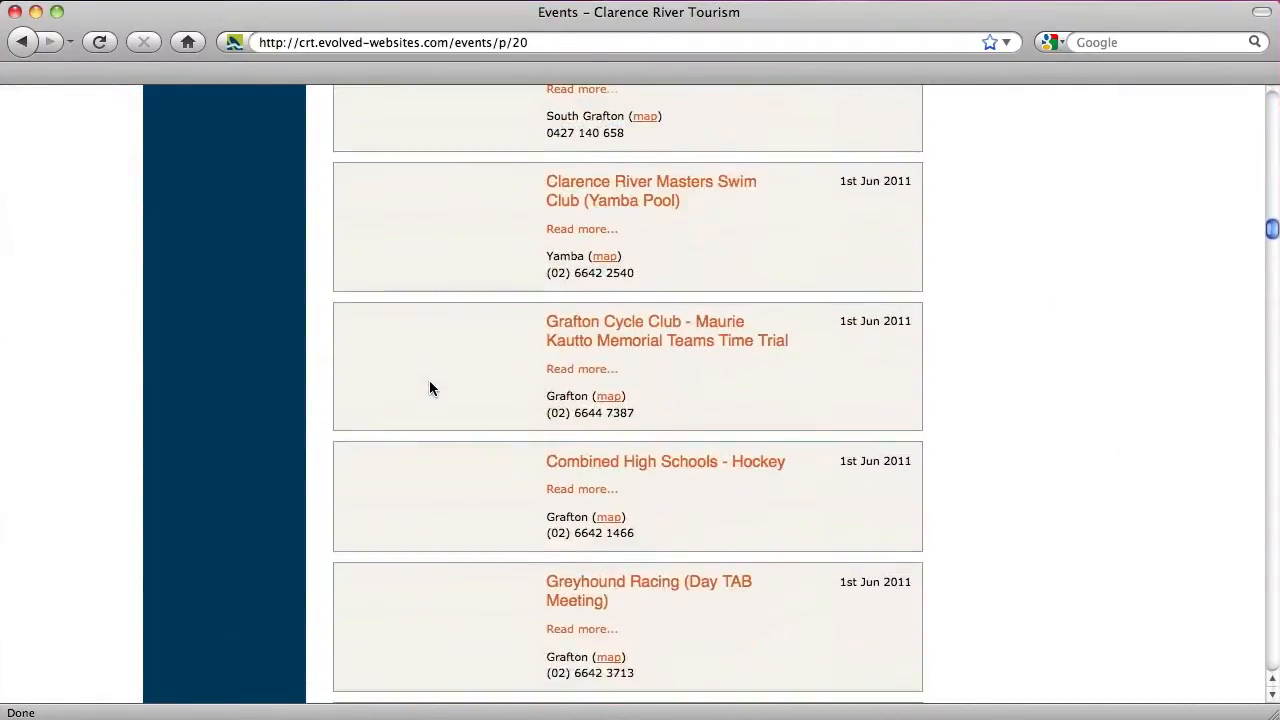
scroll(429, 388, "up", 5)
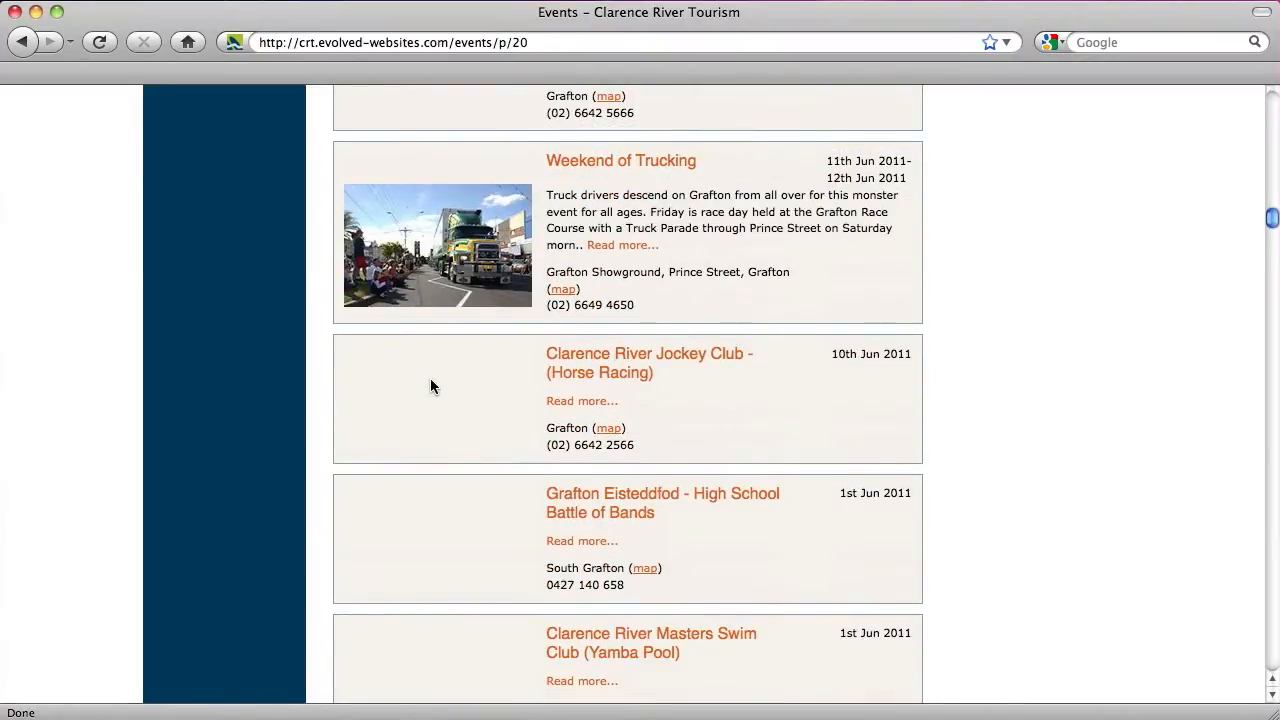
left_click_drag(1273, 225, 1272, 104)
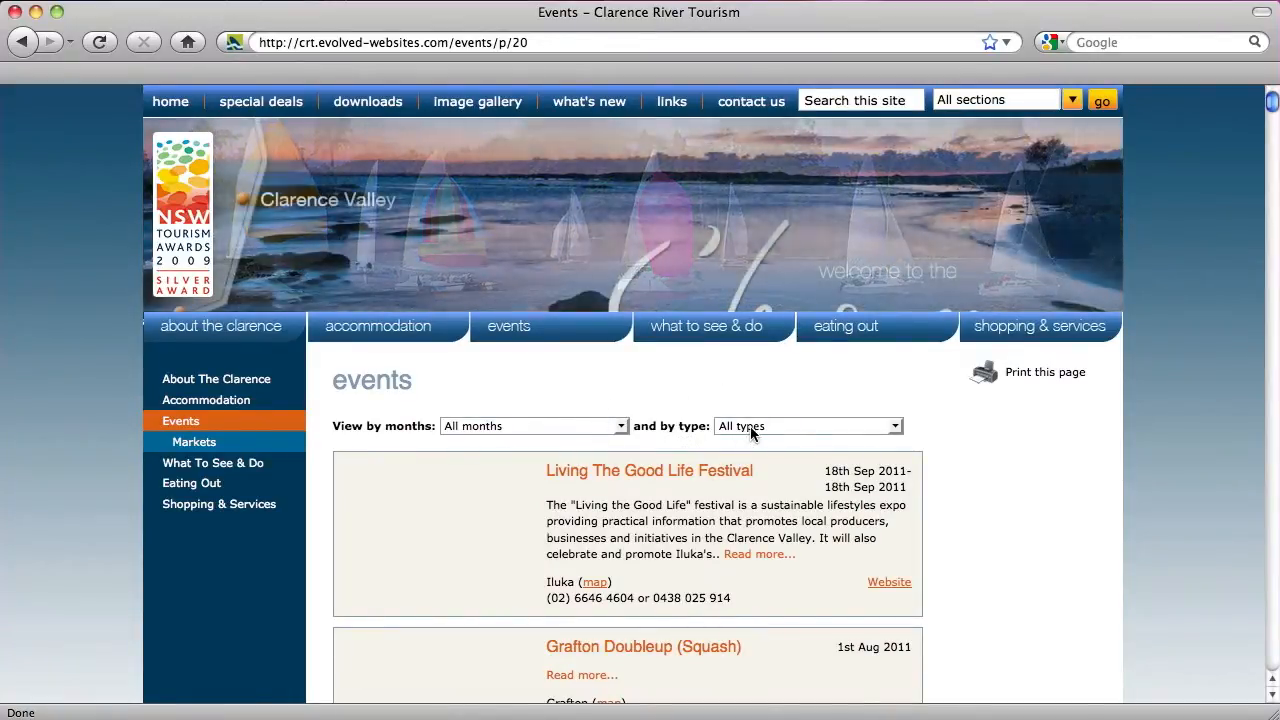
left_click(588, 428)
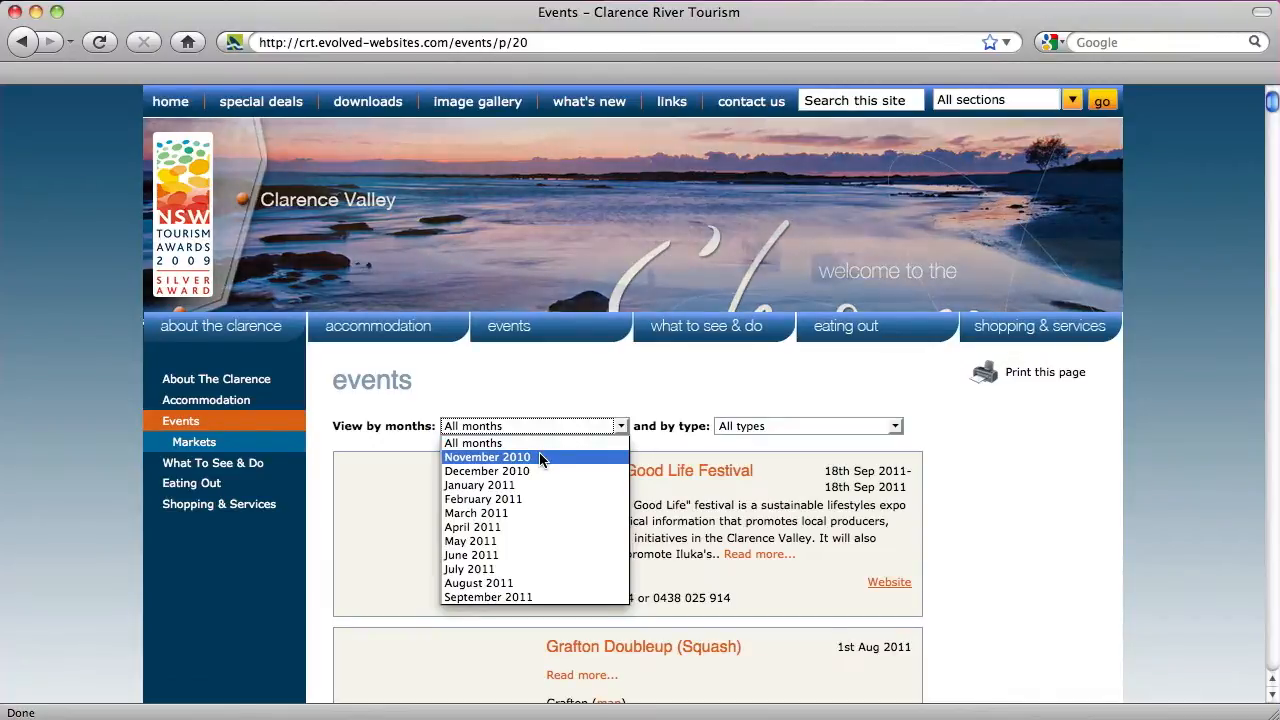
left_click(540, 458)
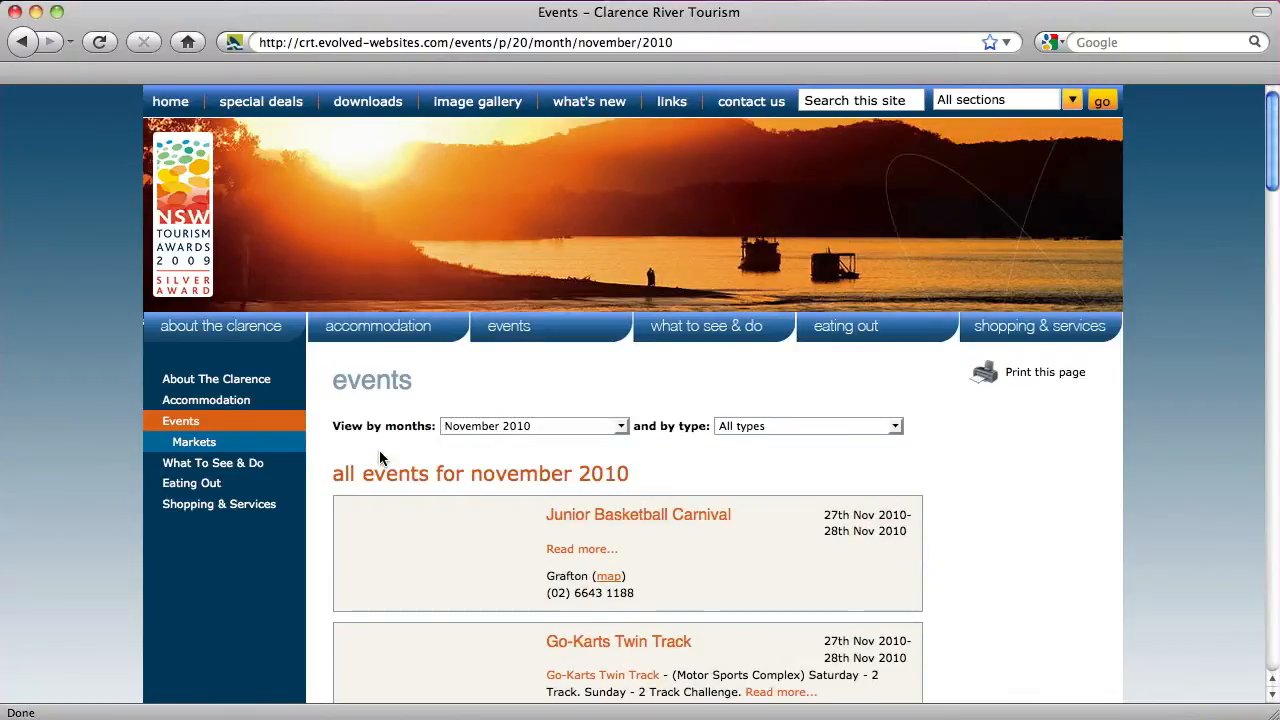
Narrow the November 2010 events to the Arts type, showing the 42nd Jacaranda Art Exhibition
scroll(379, 457, "down", 5)
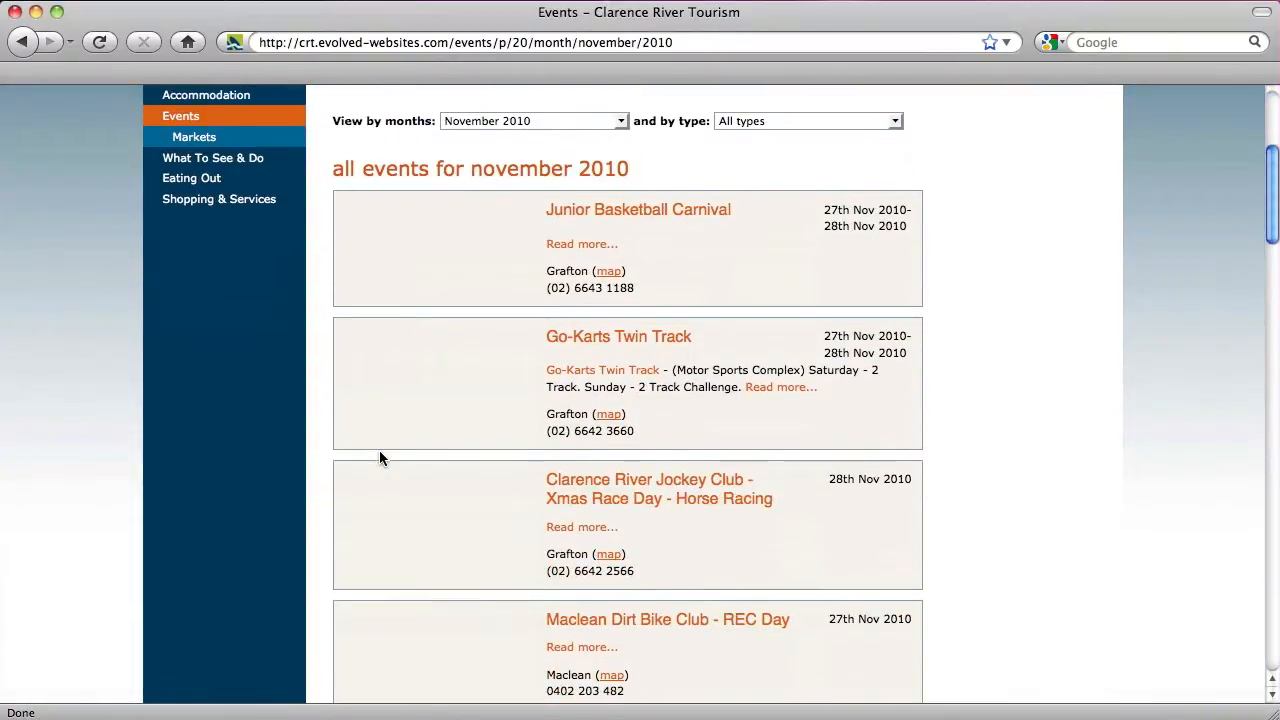
scroll(379, 455, "down", 6)
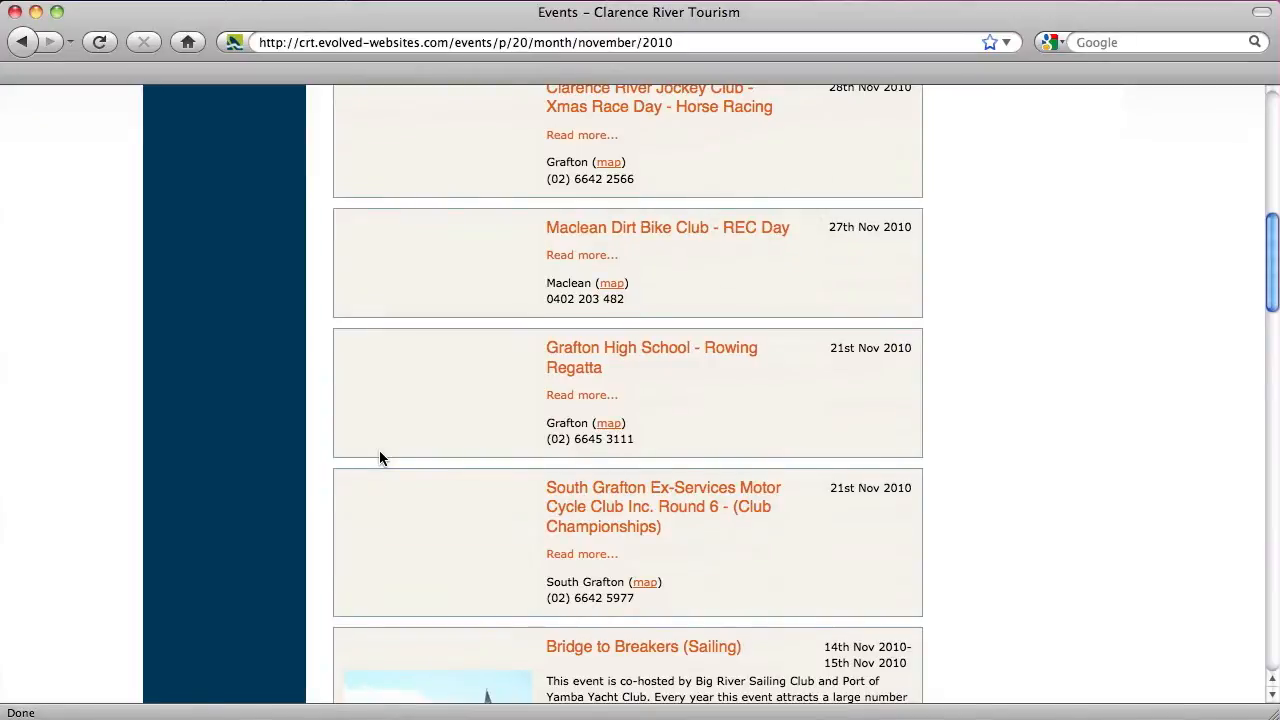
scroll(379, 457, "up", 11)
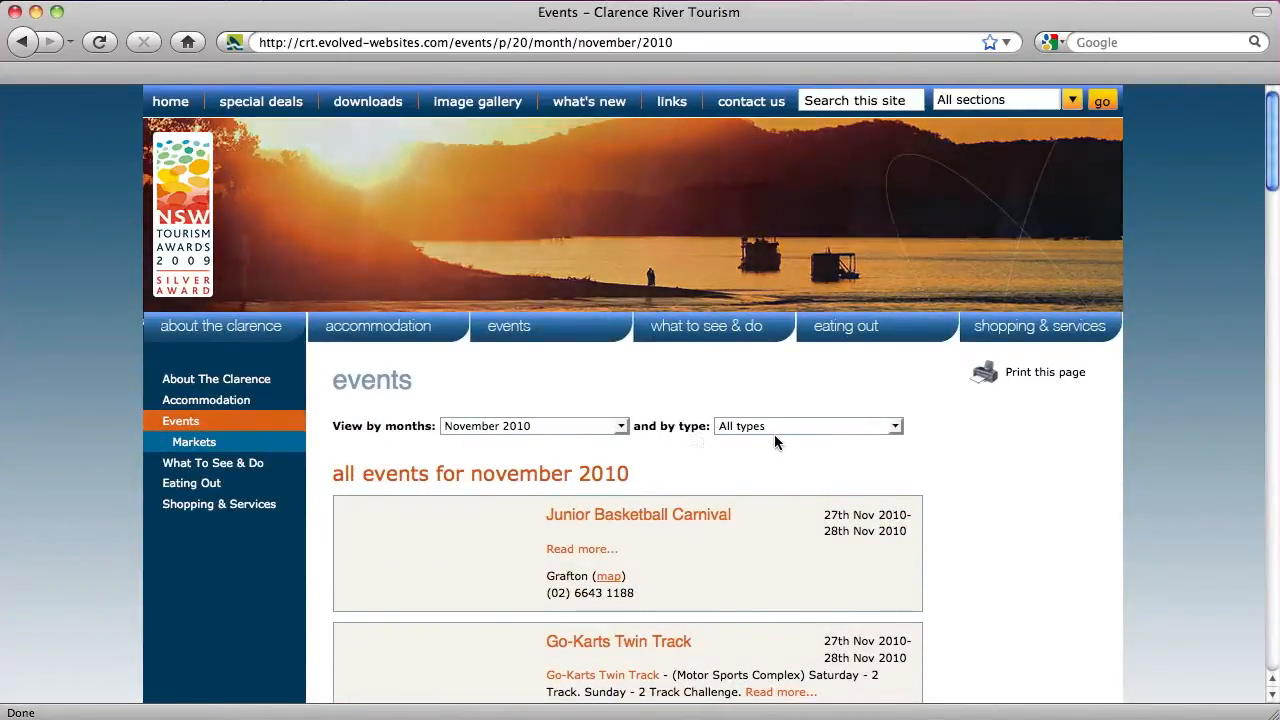
left_click(776, 428)
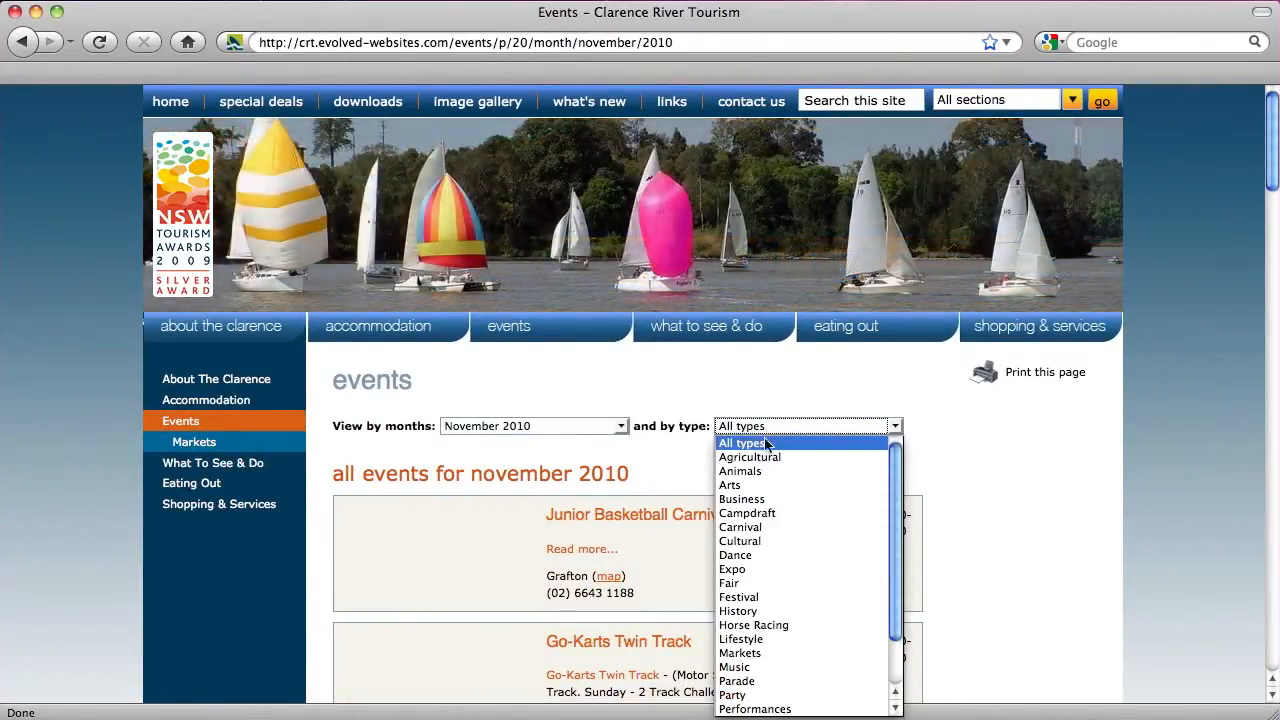
left_click(763, 486)
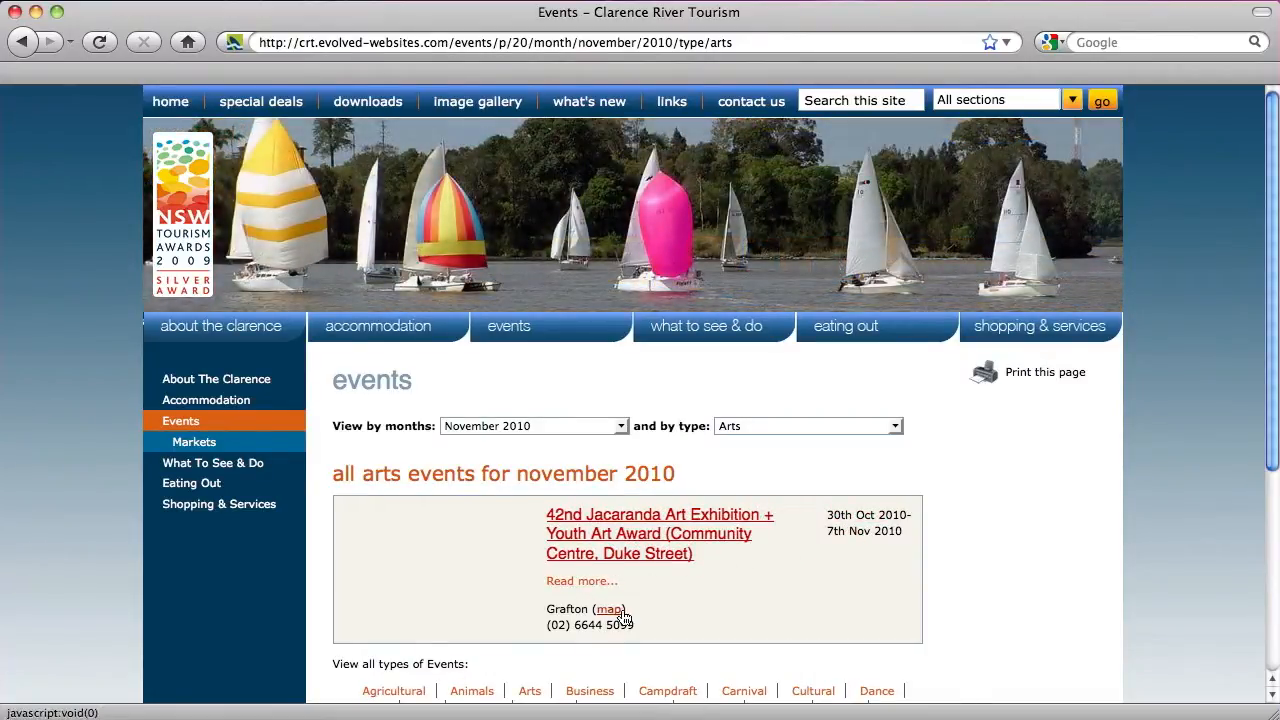
Show and then hide the Jacaranda exhibition's map
left_click(610, 609)
scroll(980, 556, "down", 5)
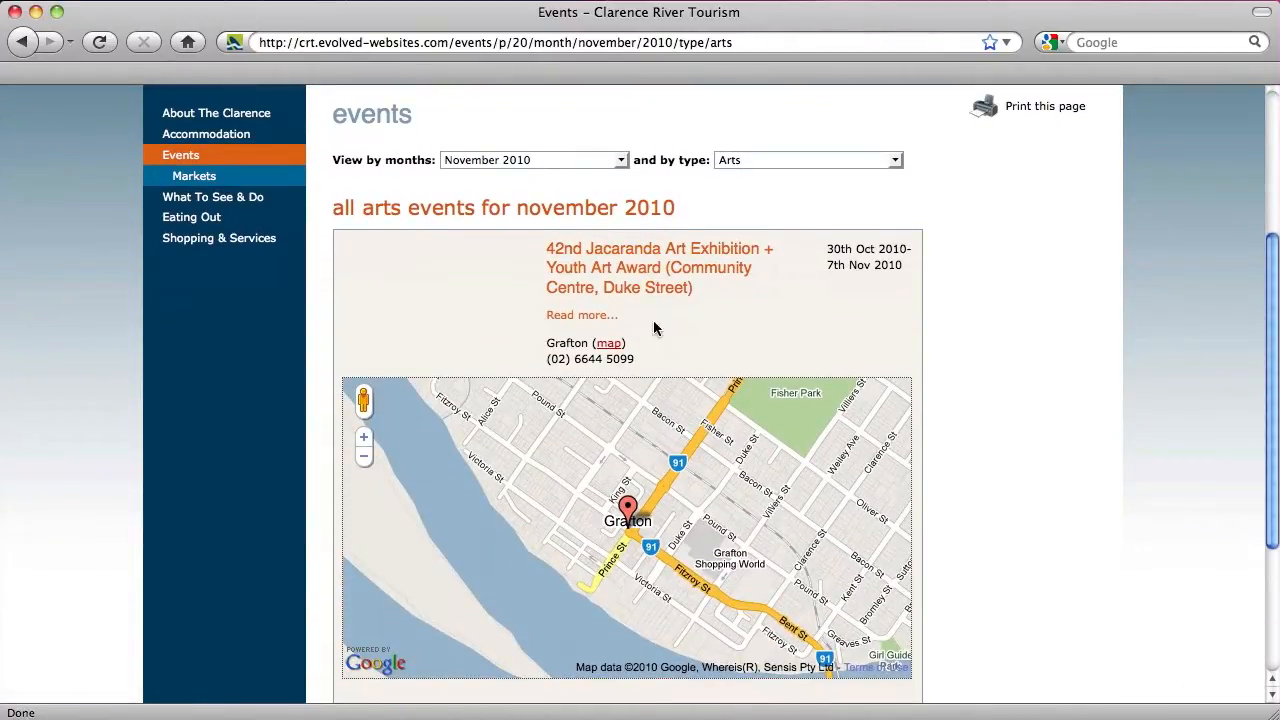
left_click(611, 344)
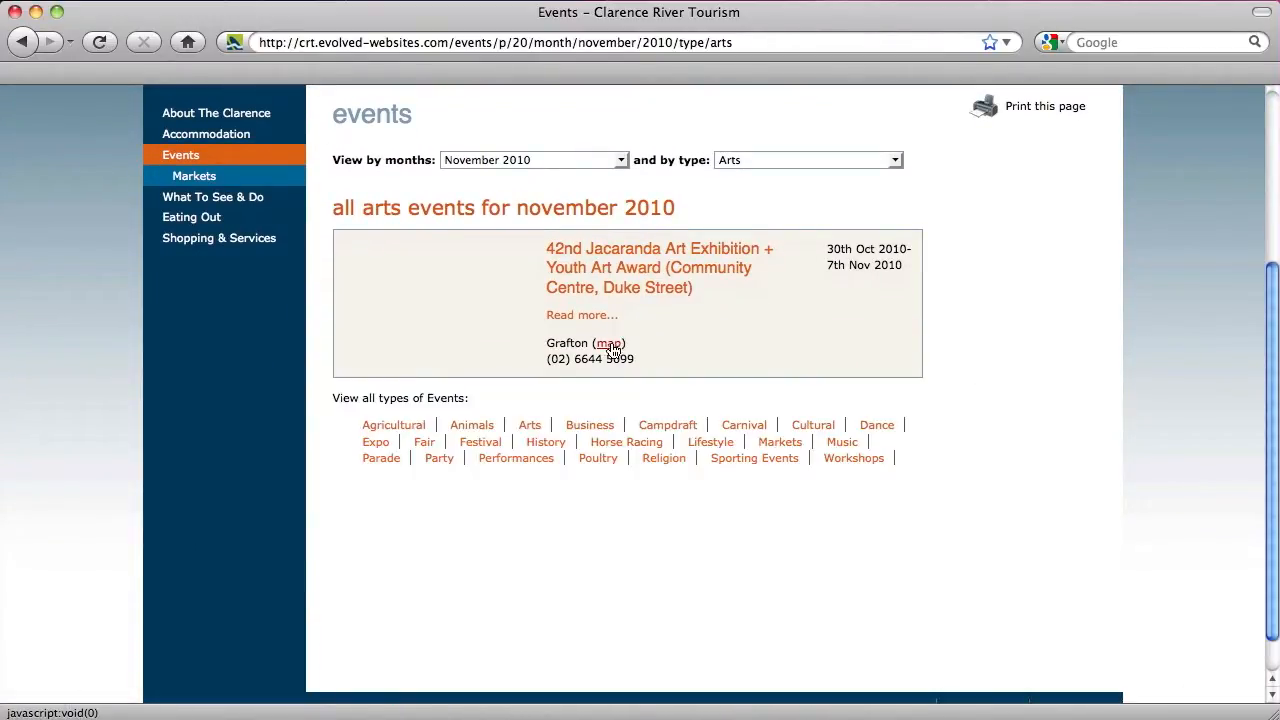
Check the exhibition's October 30 – November 7 2010 dates, then open its event page
double_click(900, 269)
left_click(901, 270)
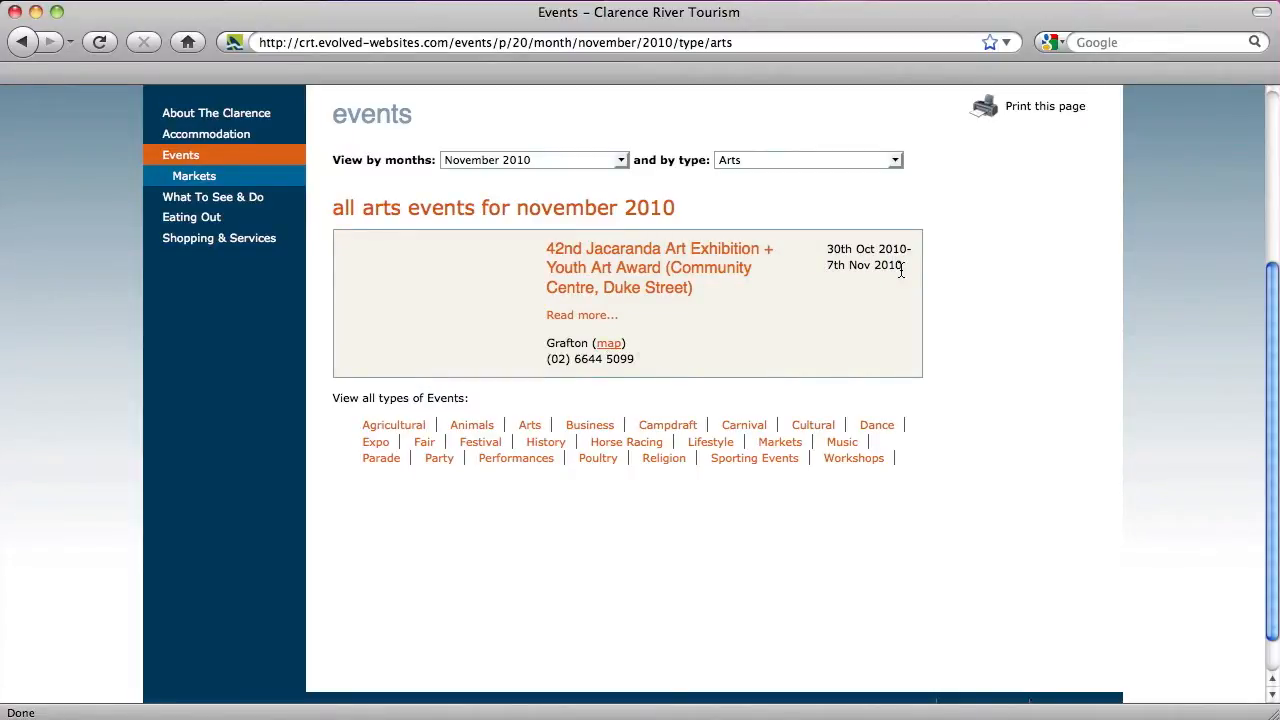
left_click_drag(828, 248, 862, 262)
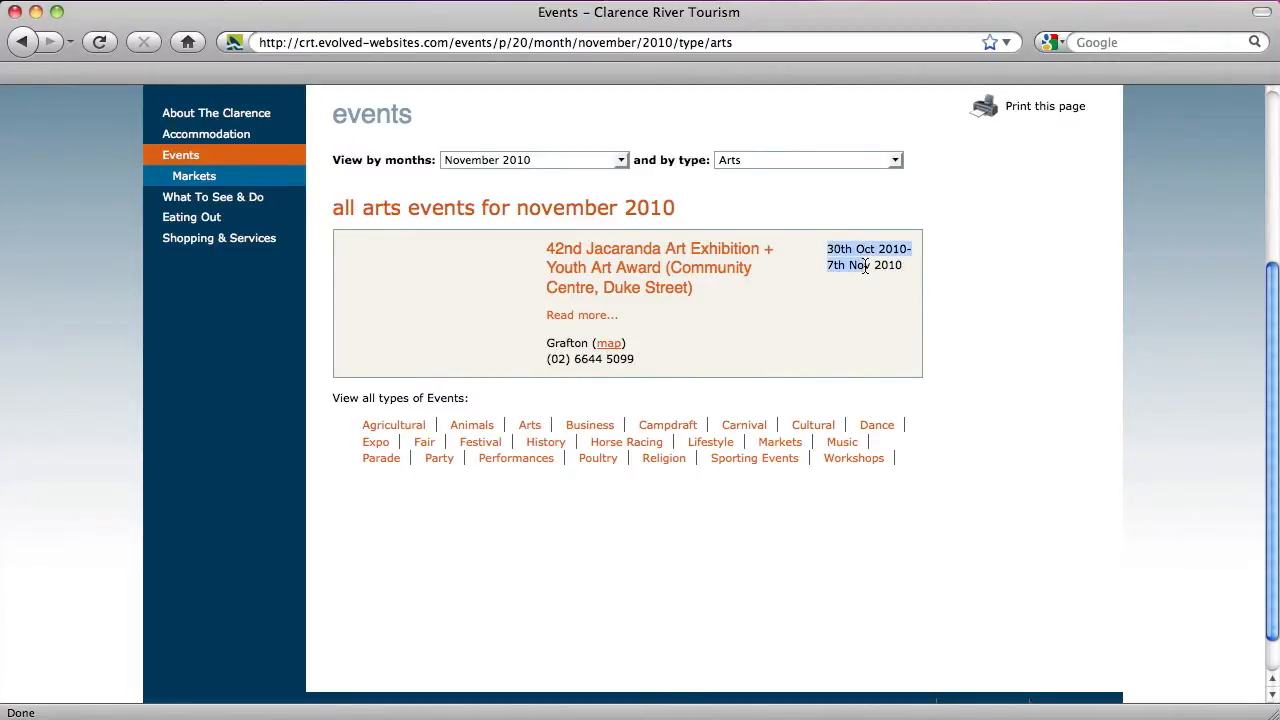
left_click(865, 266)
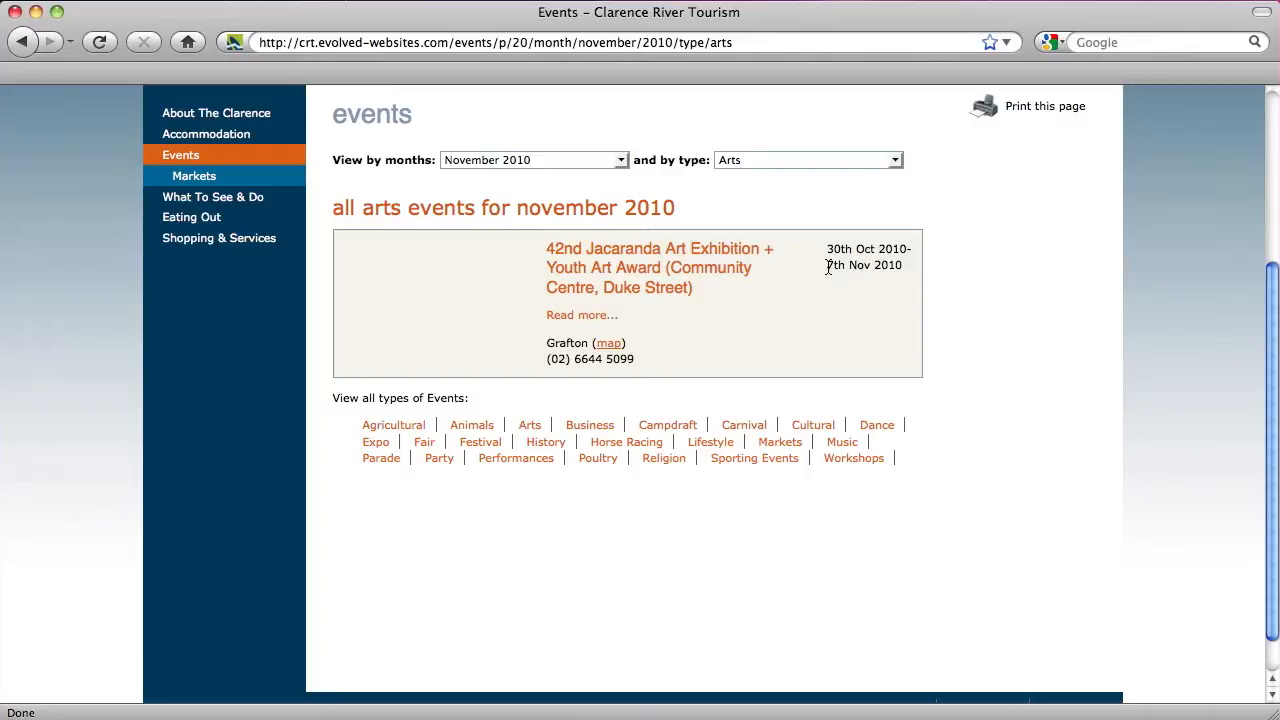
left_click_drag(828, 268, 868, 268)
left_click(875, 268)
scroll(784, 276, "up", 3)
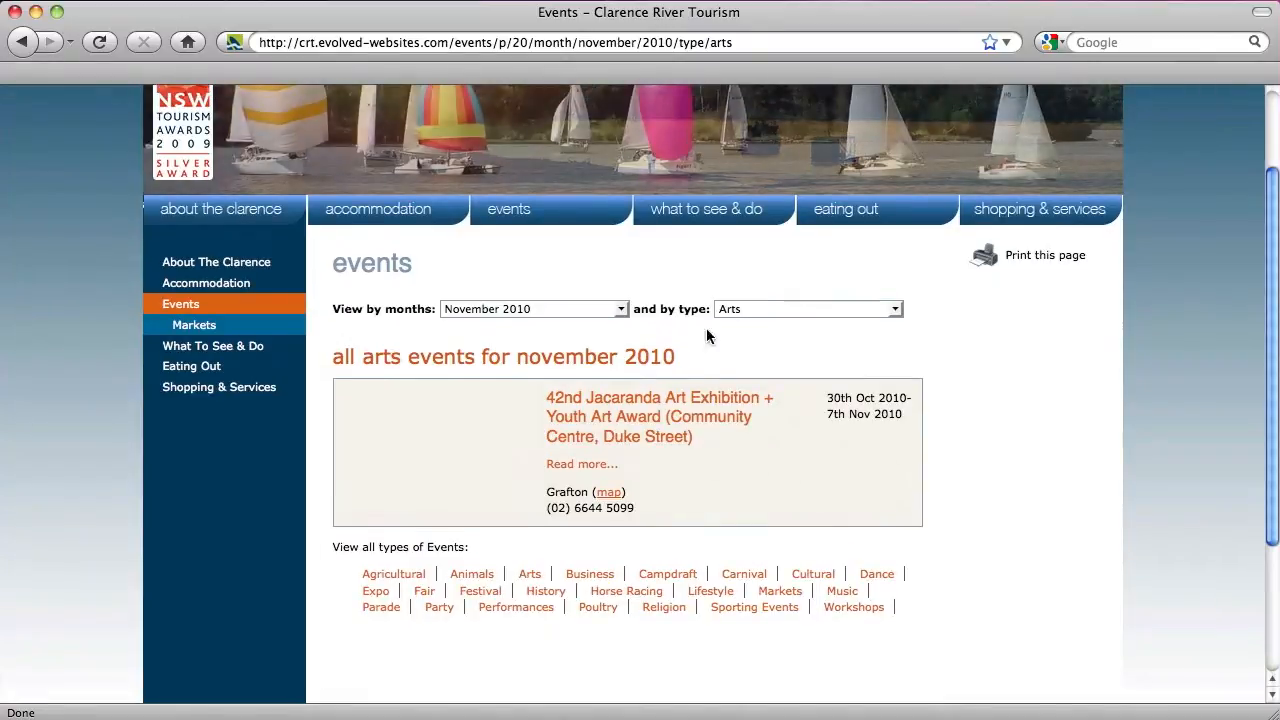
left_click(678, 413)
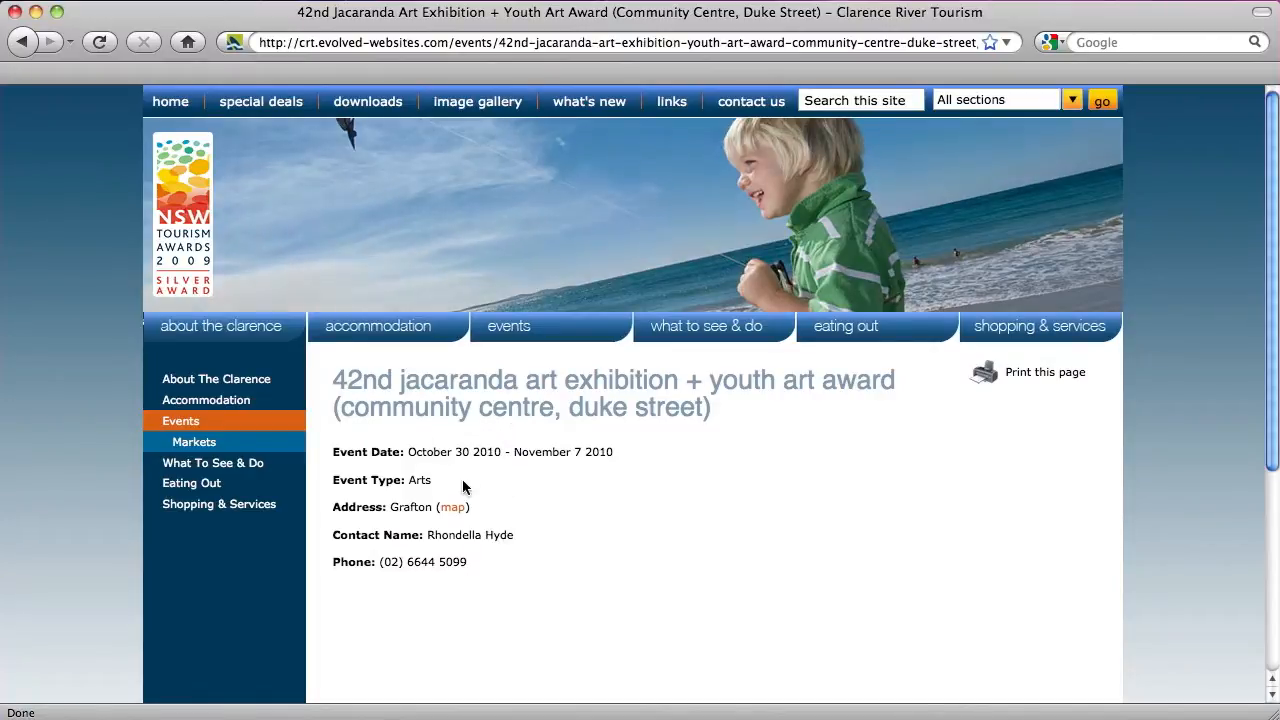
Show the exhibition's Grafton location map, then head back to the Events listing
left_click(455, 508)
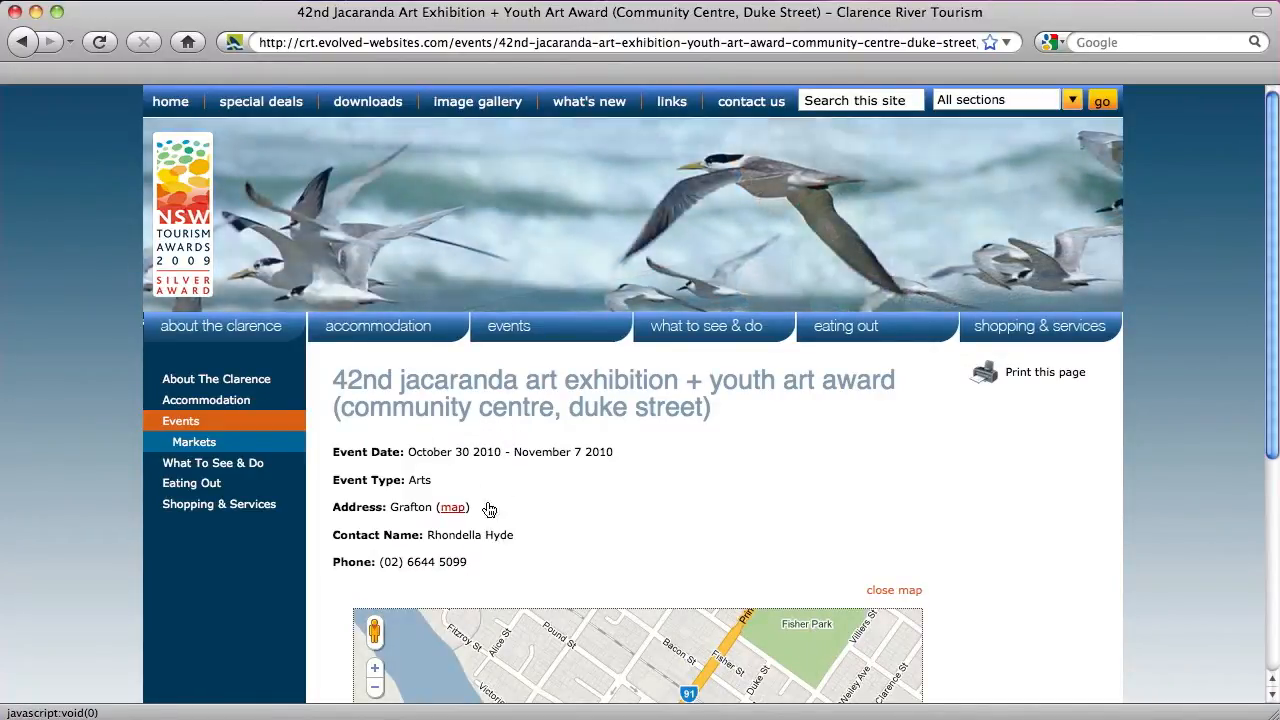
scroll(525, 490, "down", 3)
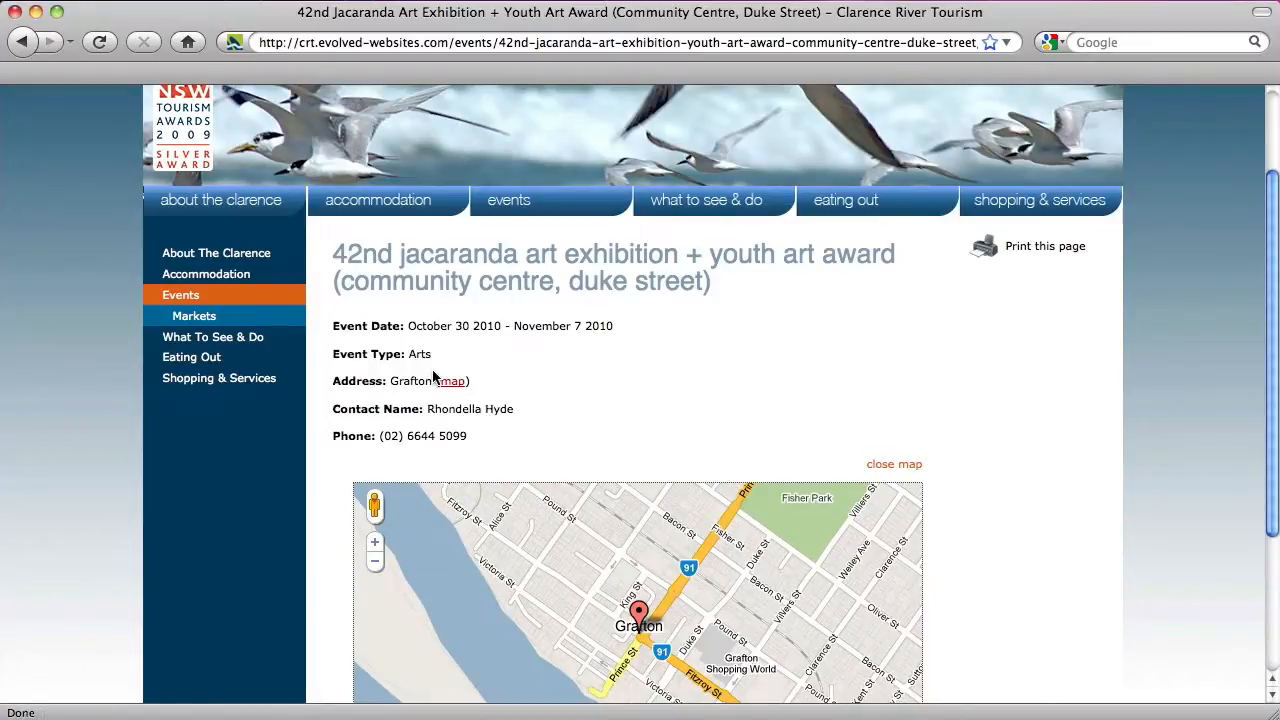
left_click(259, 298)
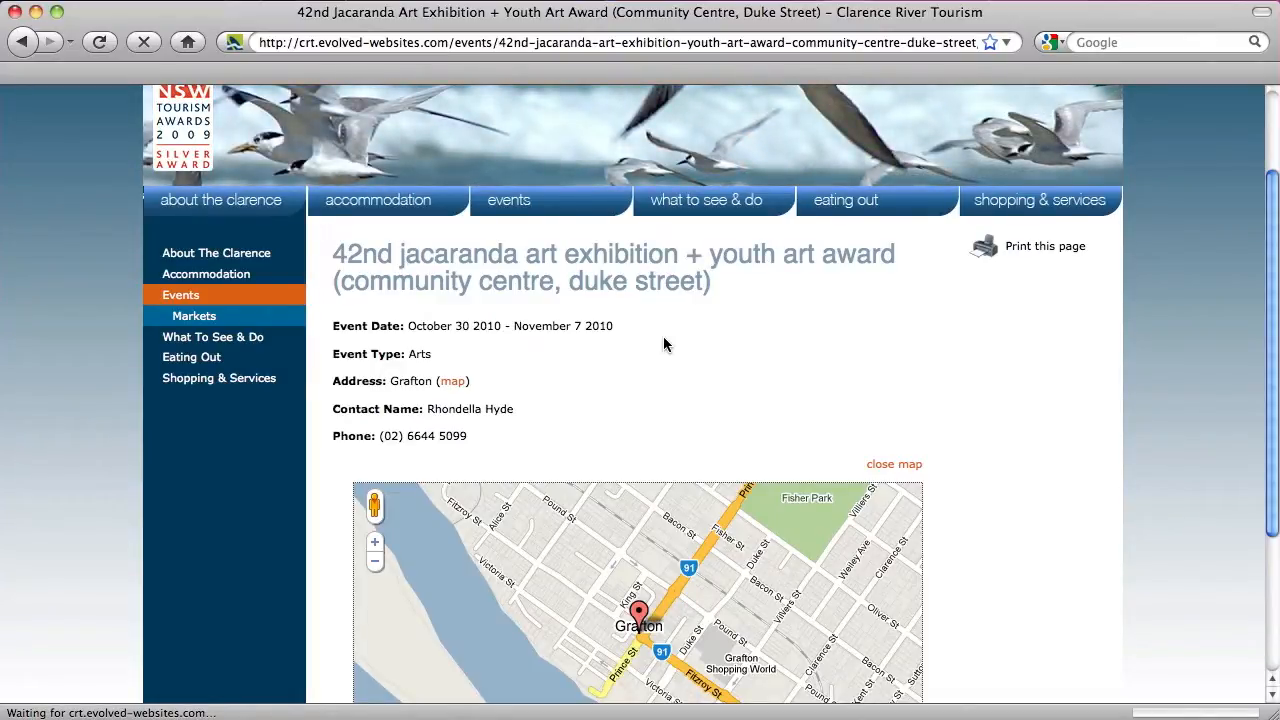
Append /a to the site URL to reach the admin's Events section of 211 pages
left_click(237, 295)
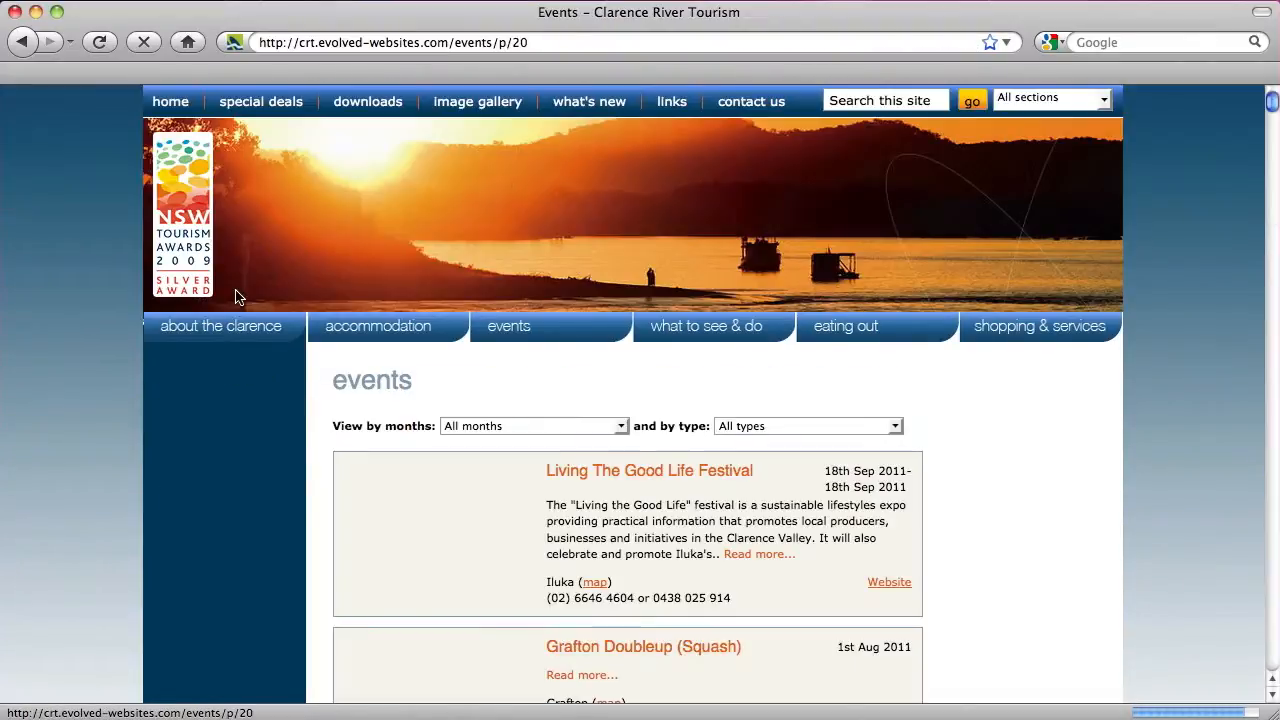
left_click(579, 44)
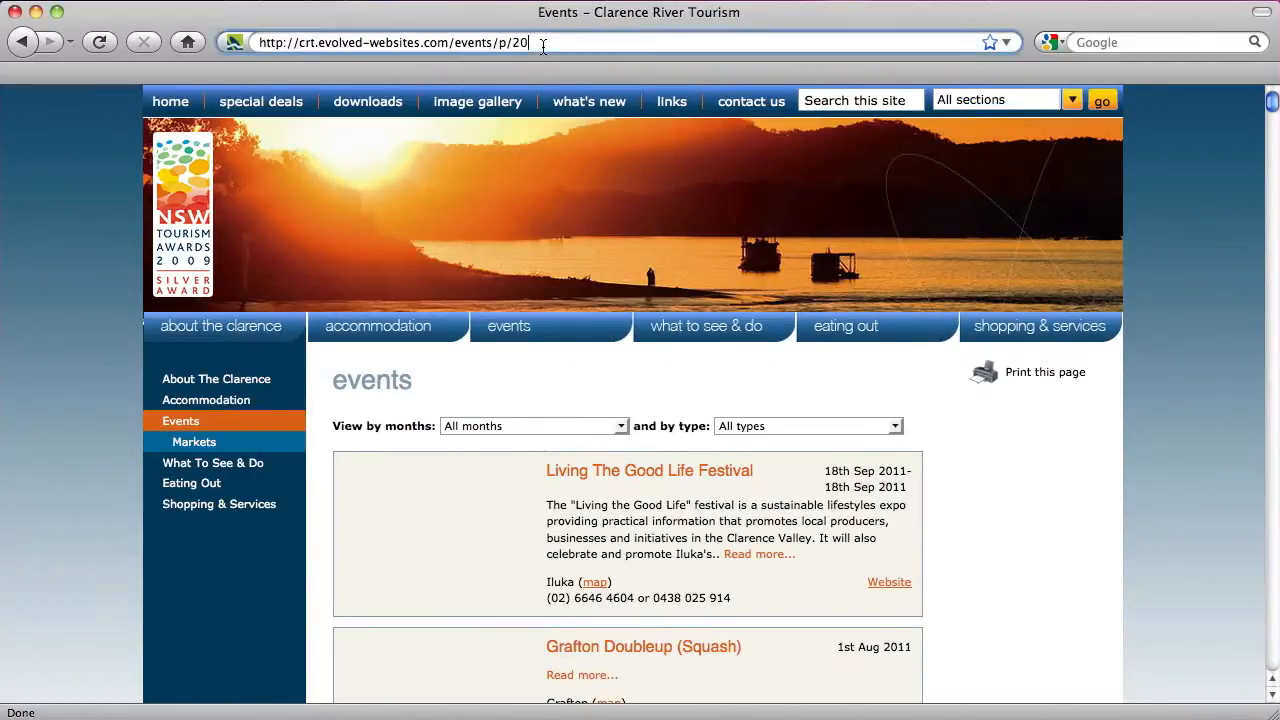
left_click(579, 46)
type("/a")
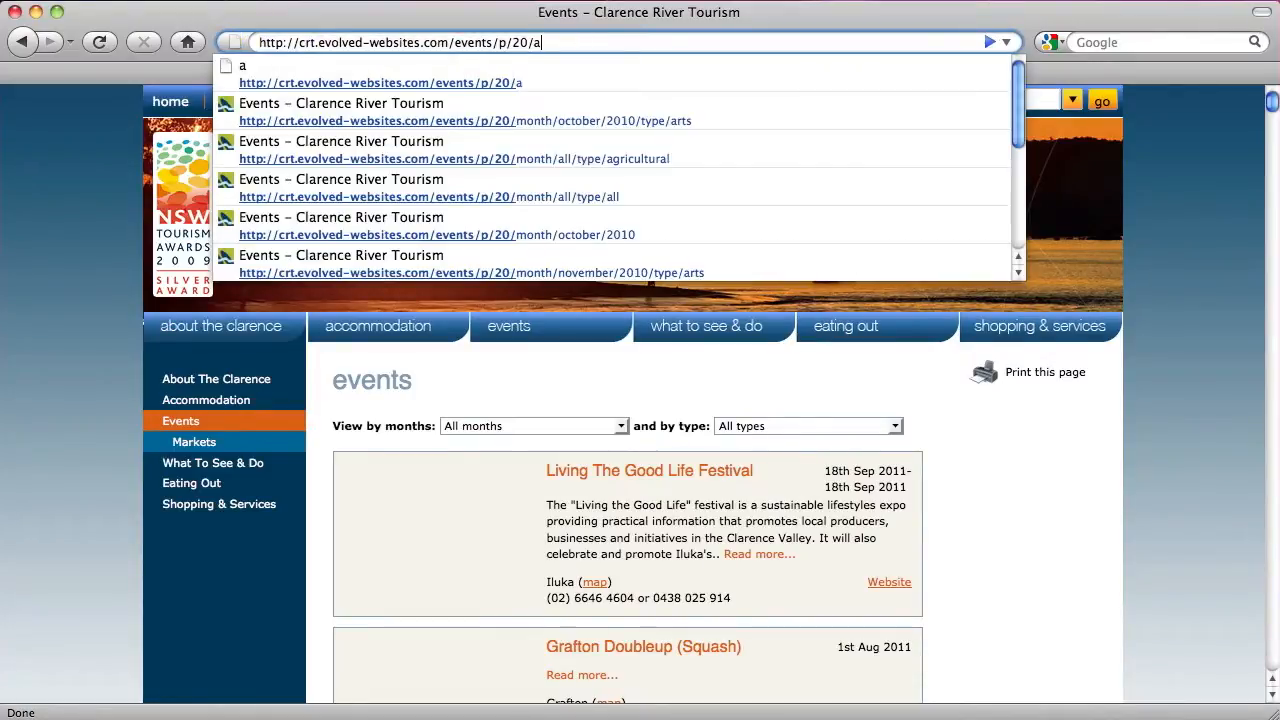
key("Return")
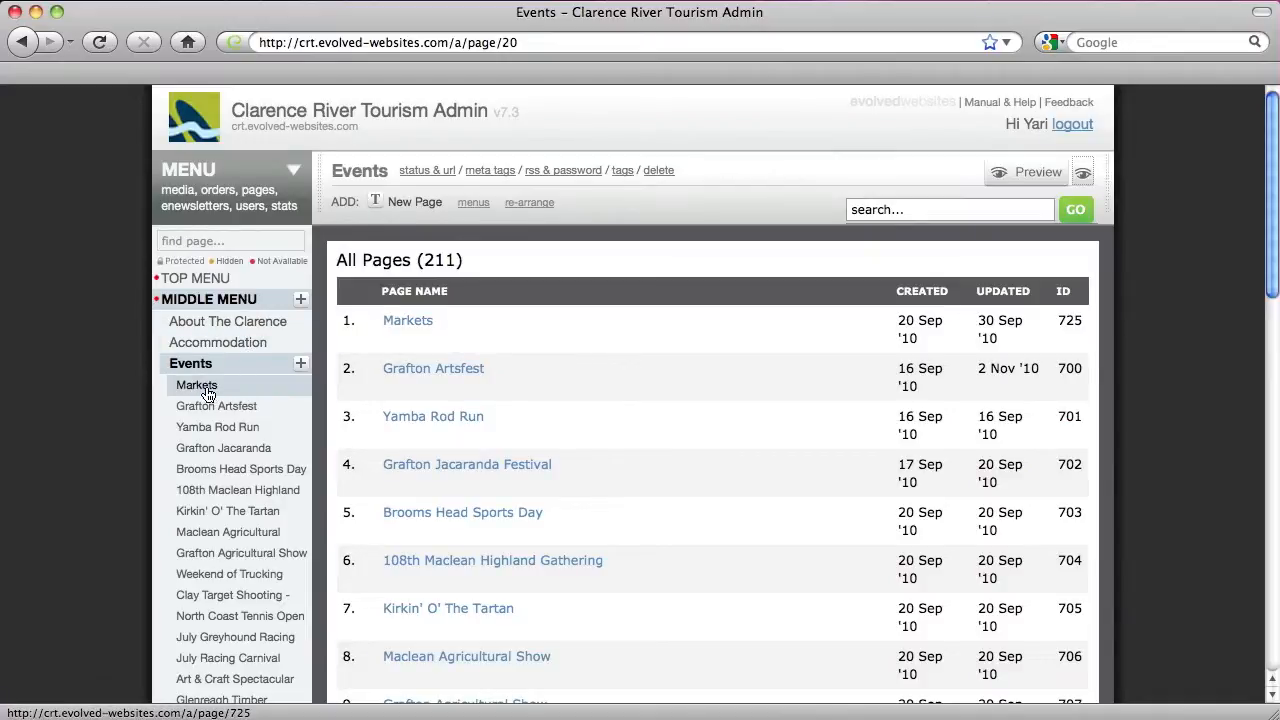
scroll(208, 395, "down", 2)
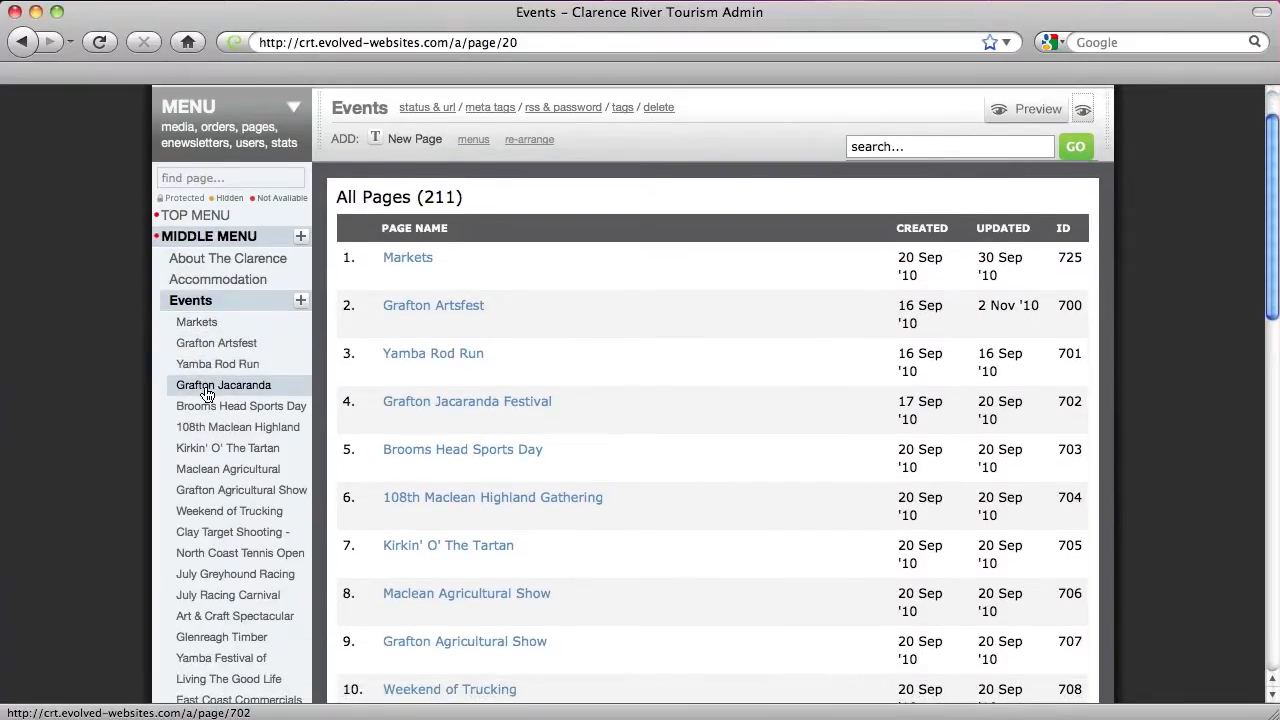
Browse the Markets and Grafton Artsfest pages, then list all 211 Events pages
left_click(209, 325)
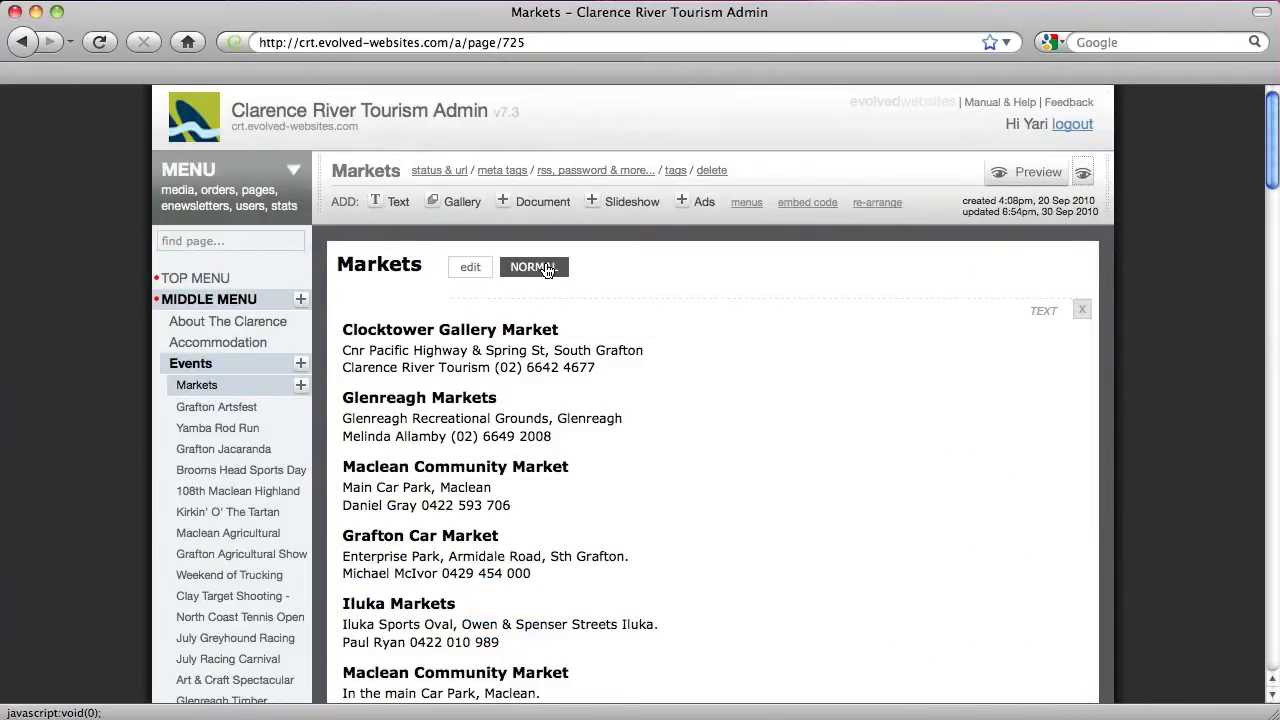
left_click(250, 407)
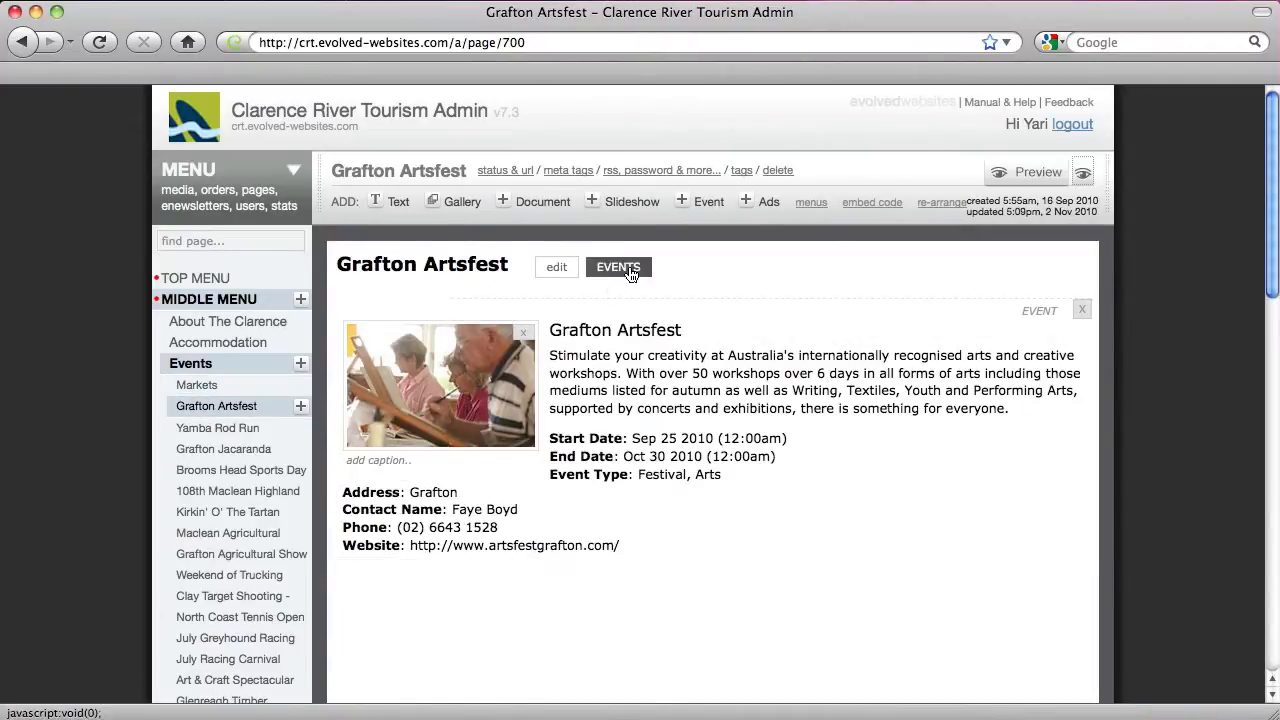
scroll(632, 274, "down", 1)
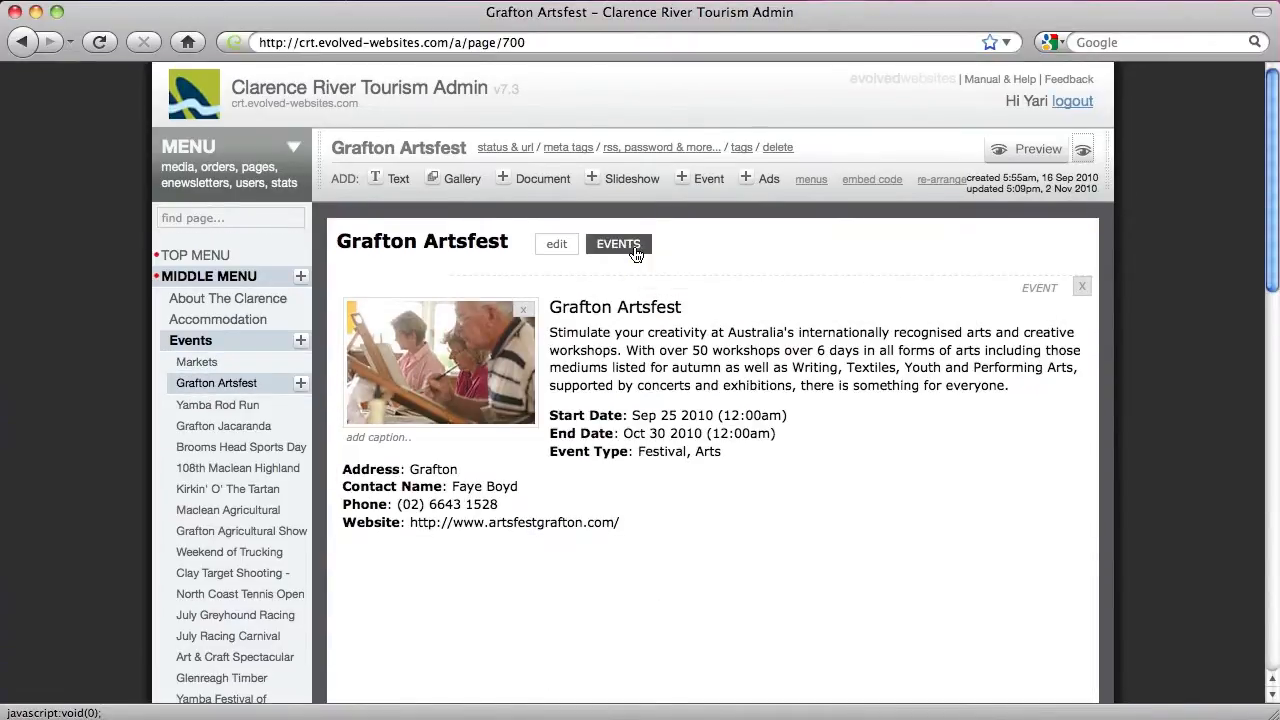
left_click(228, 345)
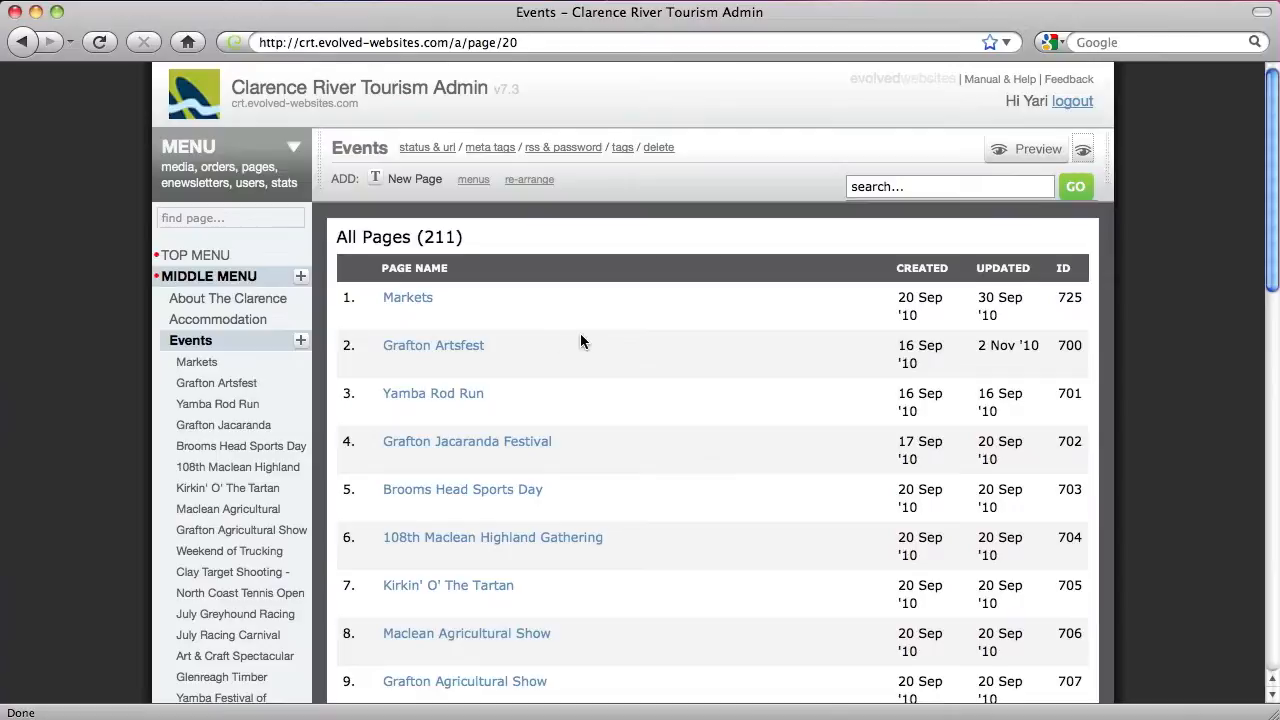
scroll(580, 333, "down", 3)
scroll(580, 333, "up", 3)
scroll(577, 333, "down", 4)
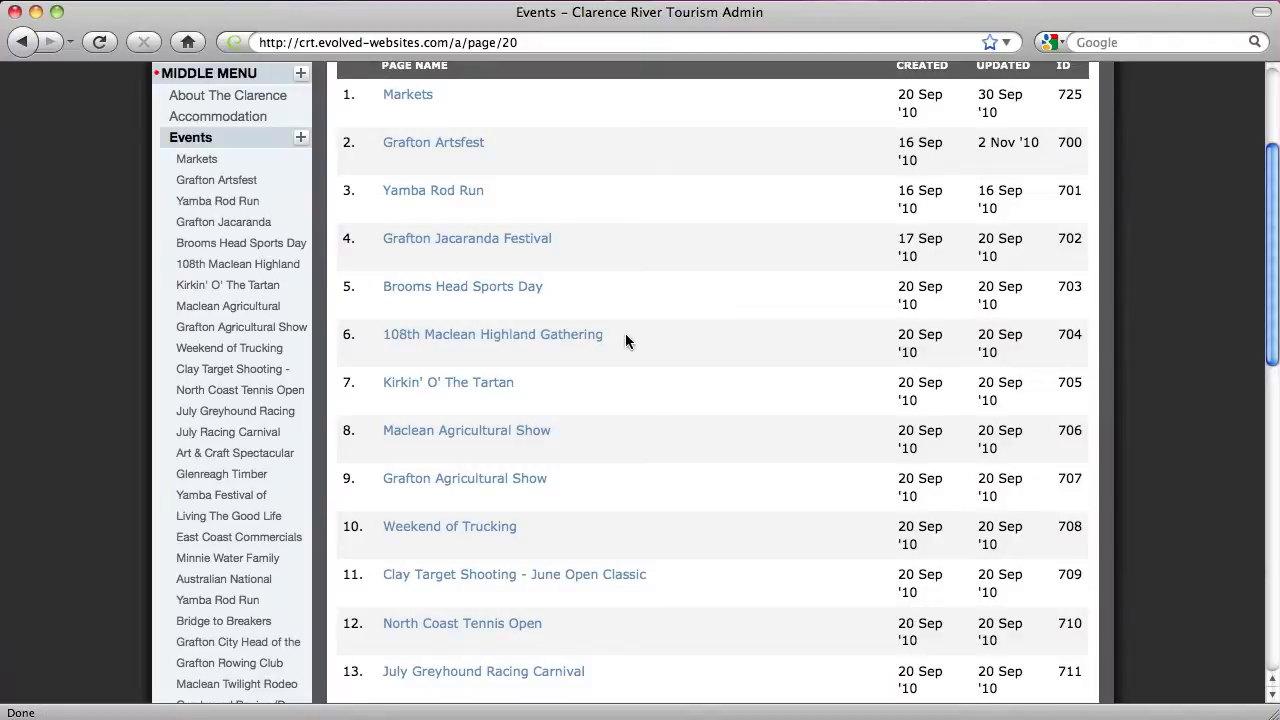
scroll(626, 340, "down", 5)
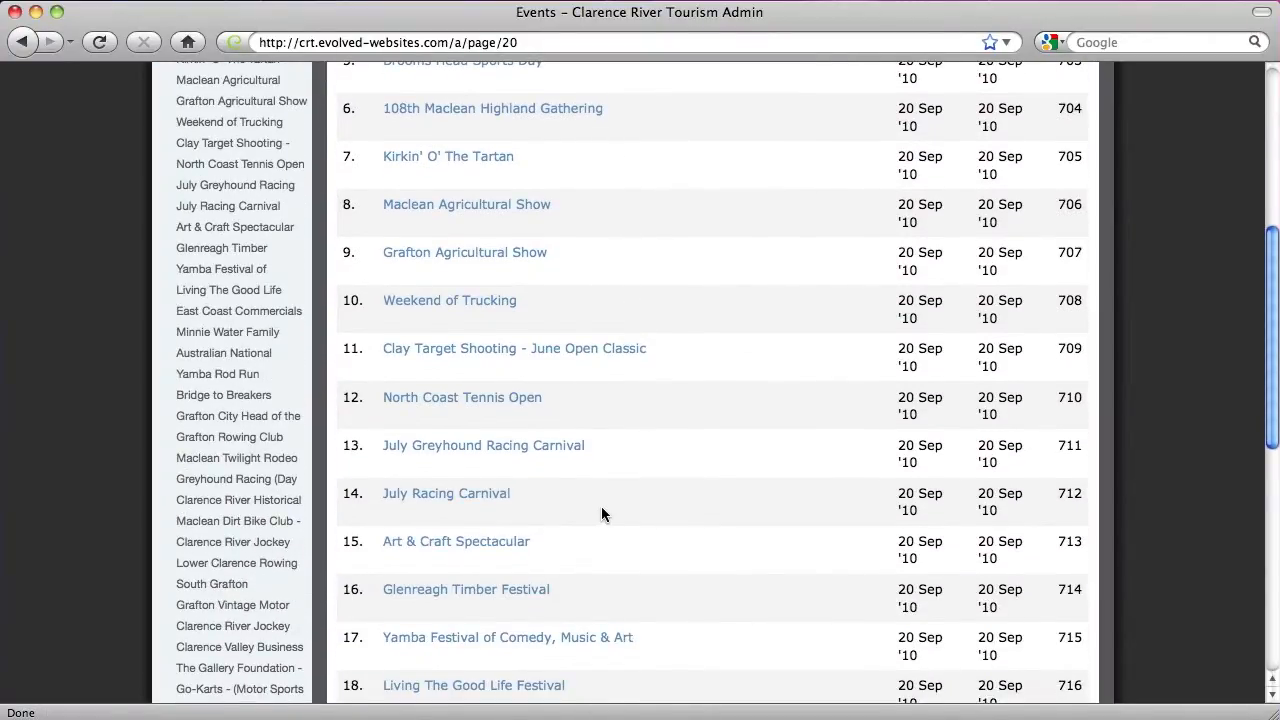
scroll(601, 510, "up", 9)
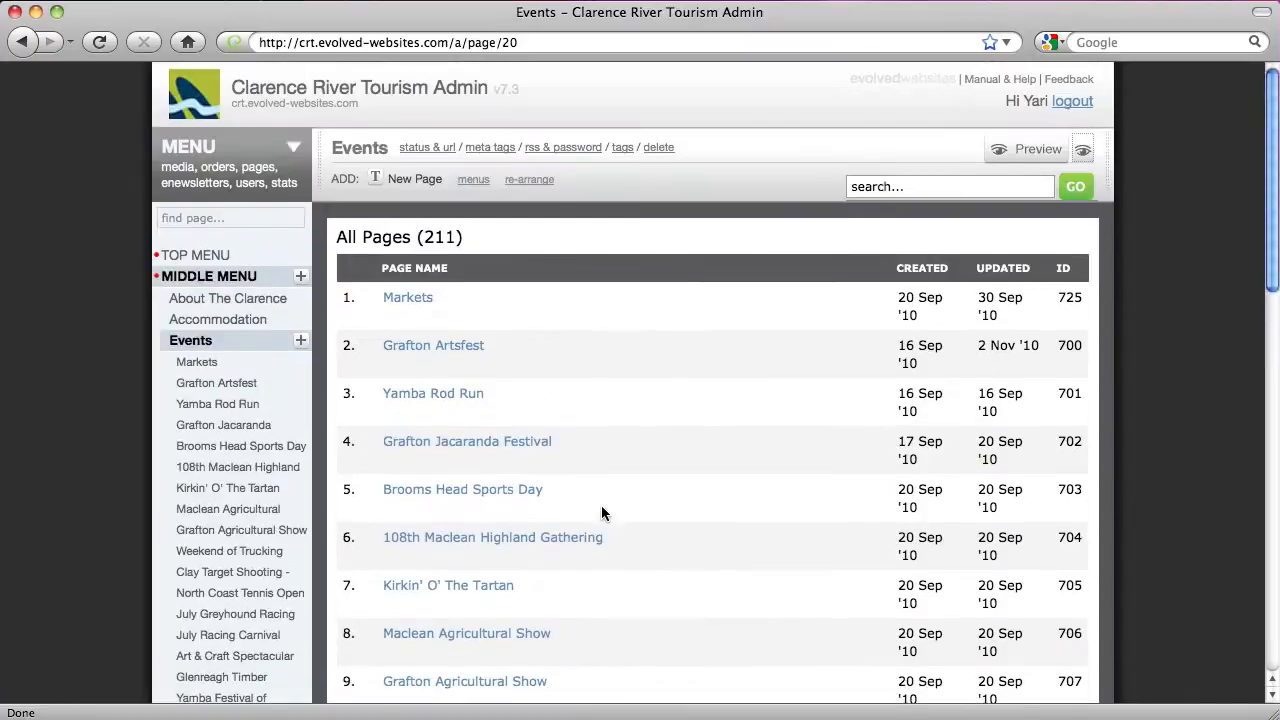
Search pages for 'art' and open the 42nd Jacaranda Art Exhibition result
left_click(929, 188)
type("art")
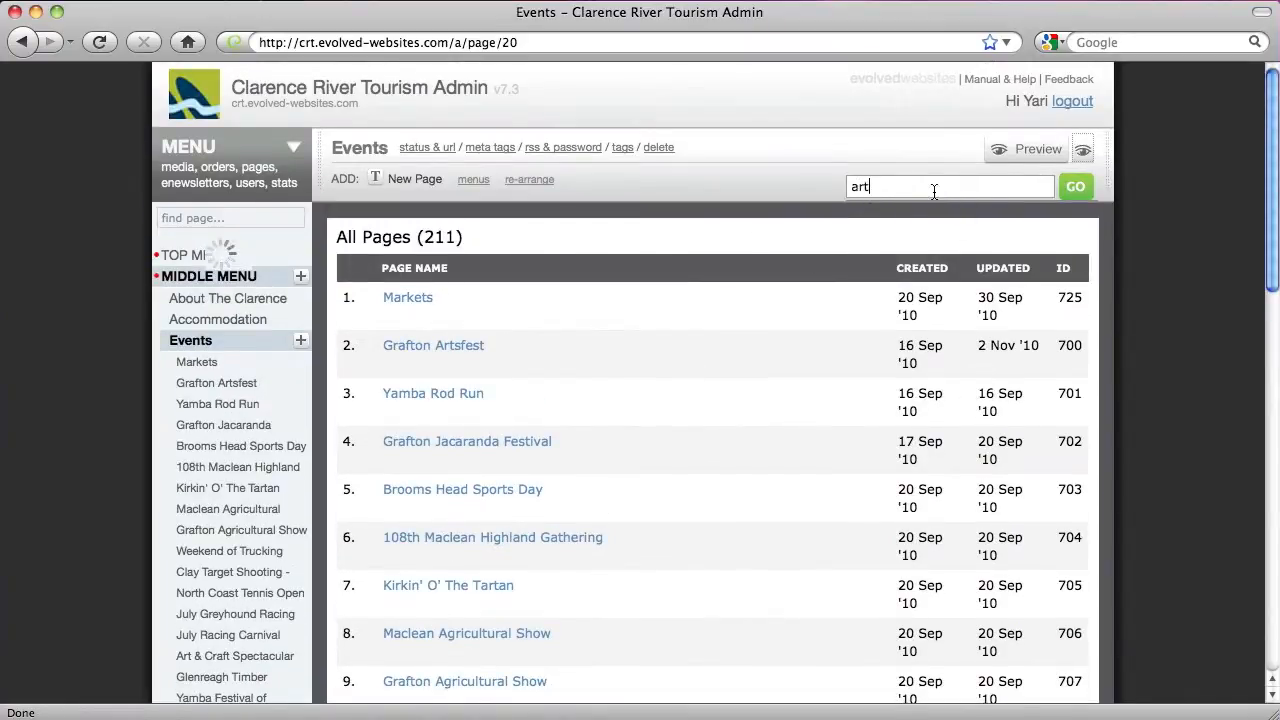
left_click(1076, 188)
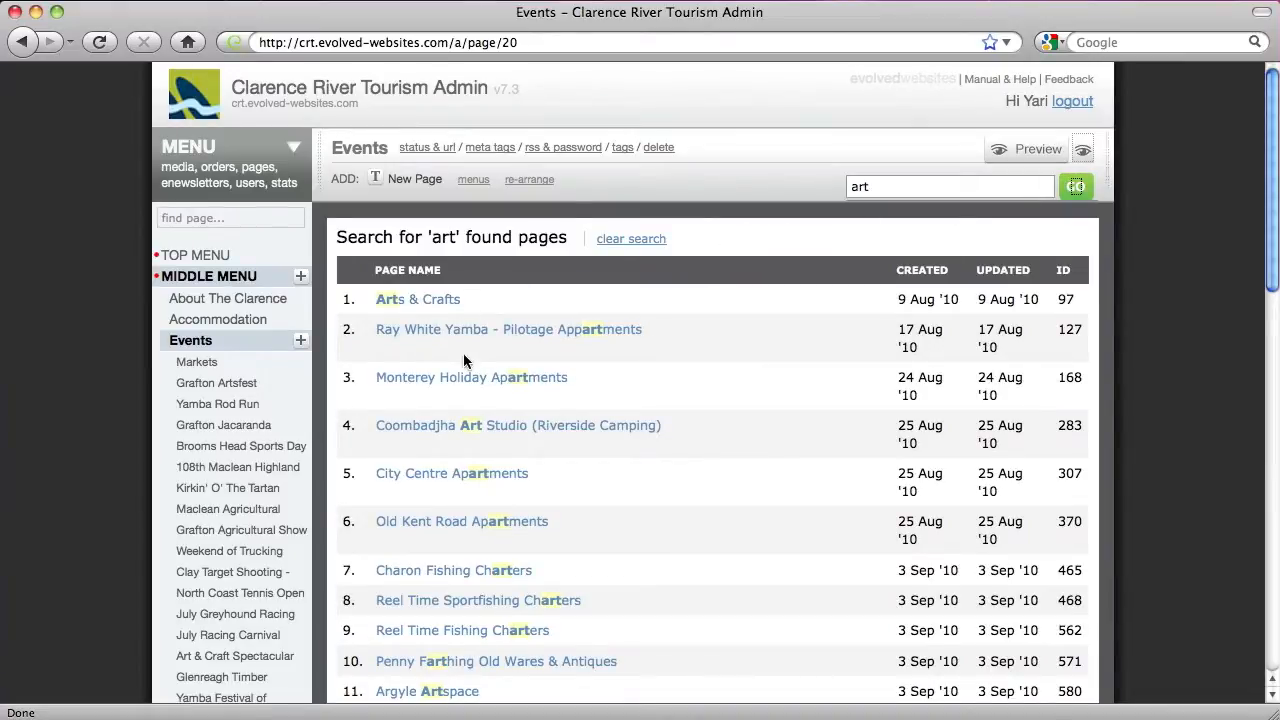
scroll(474, 430, "down", 10)
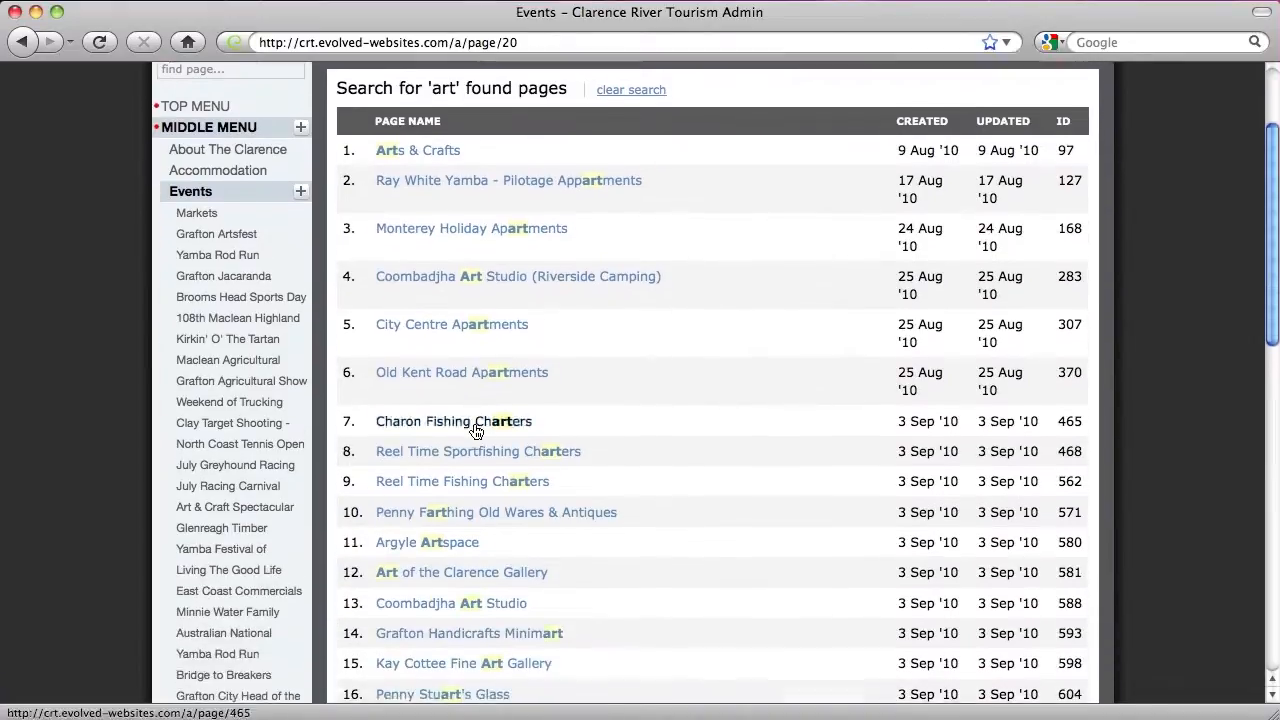
scroll(474, 430, "down", 3)
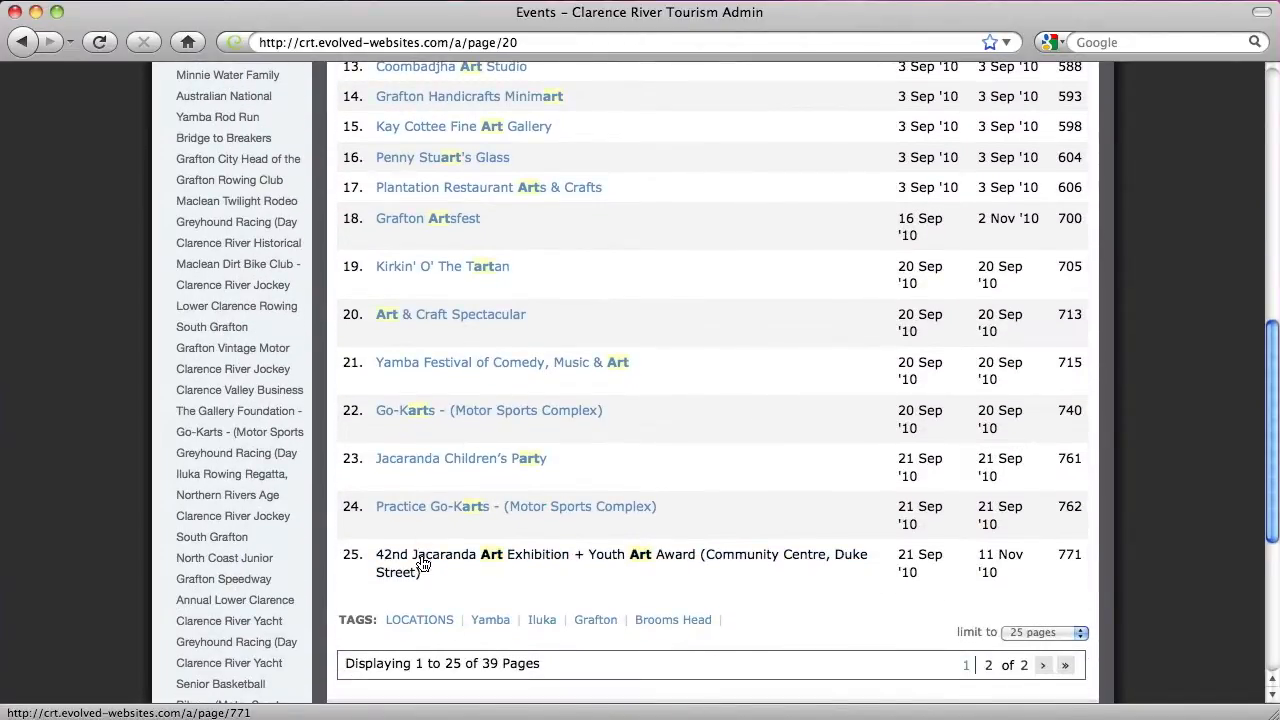
left_click(422, 560)
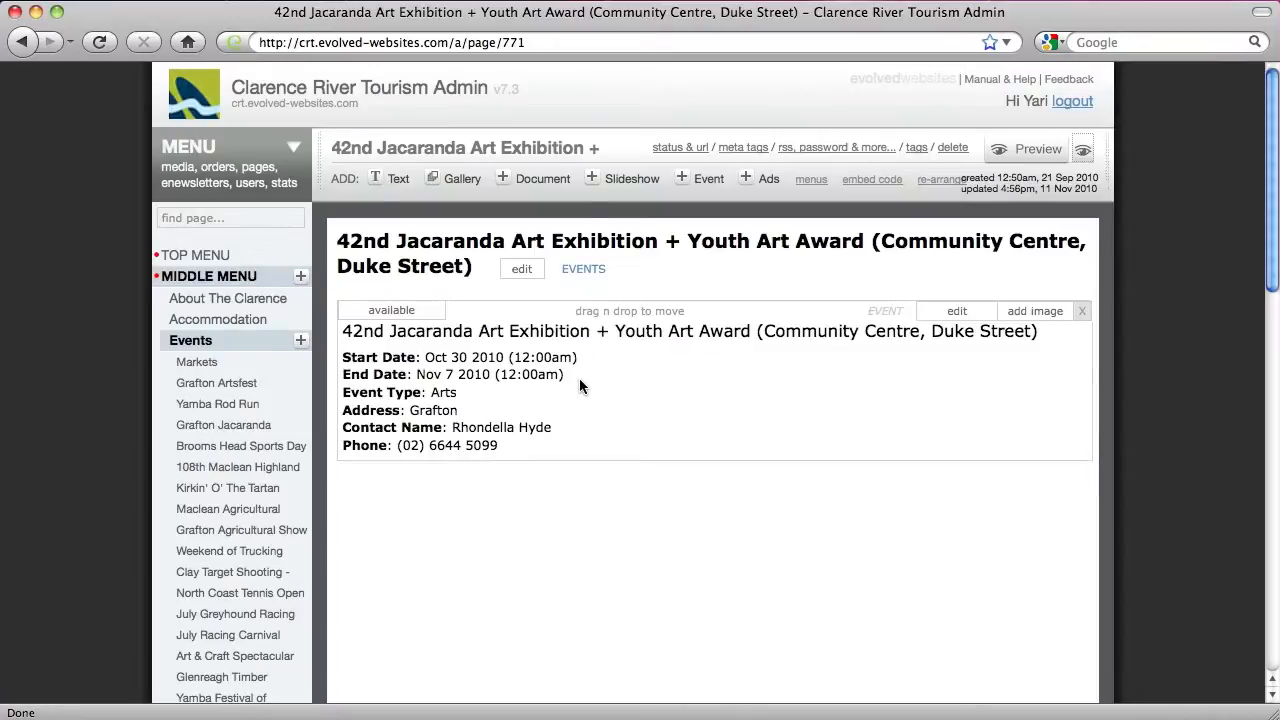
left_click(1010, 156)
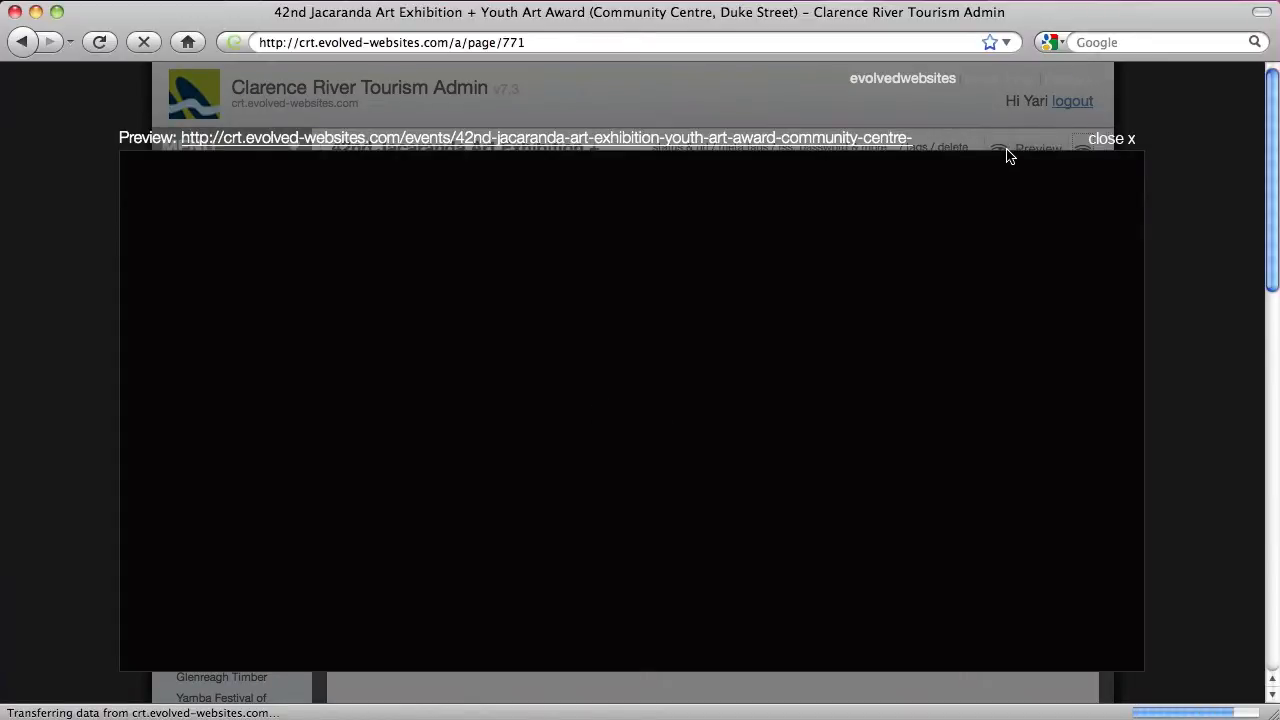
scroll(672, 353, "down", 5)
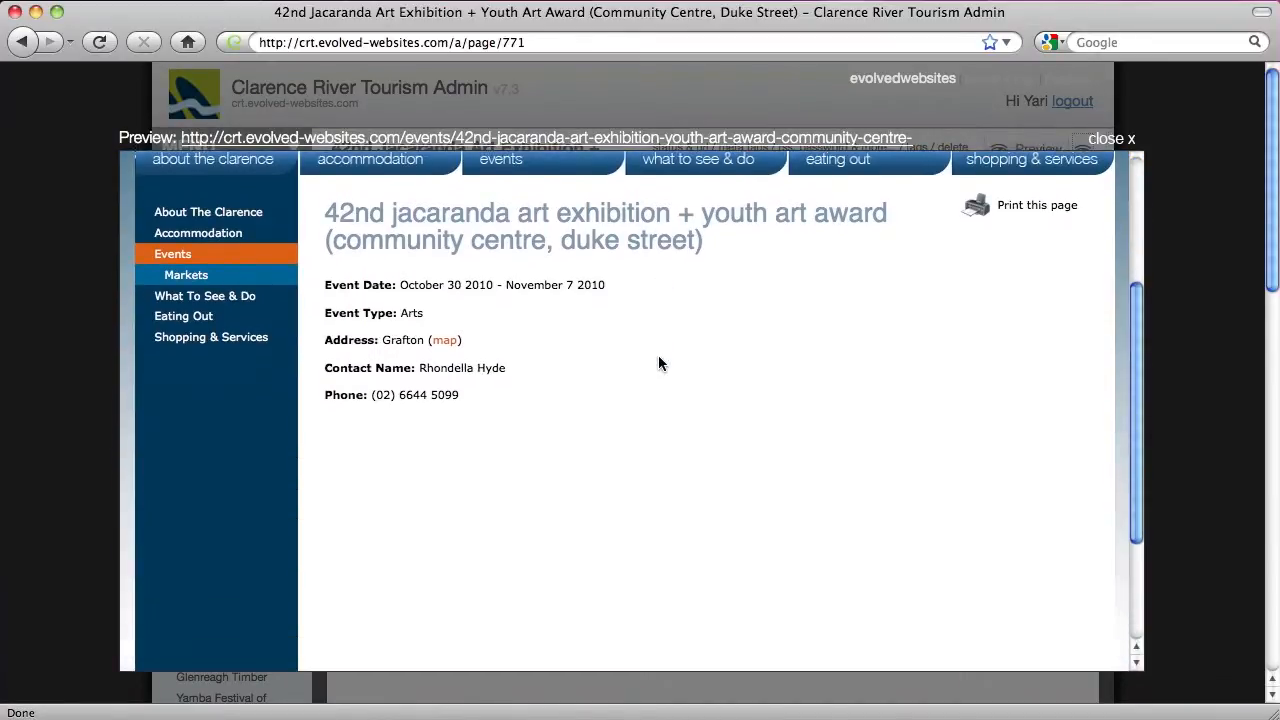
scroll(658, 360, "up", 3)
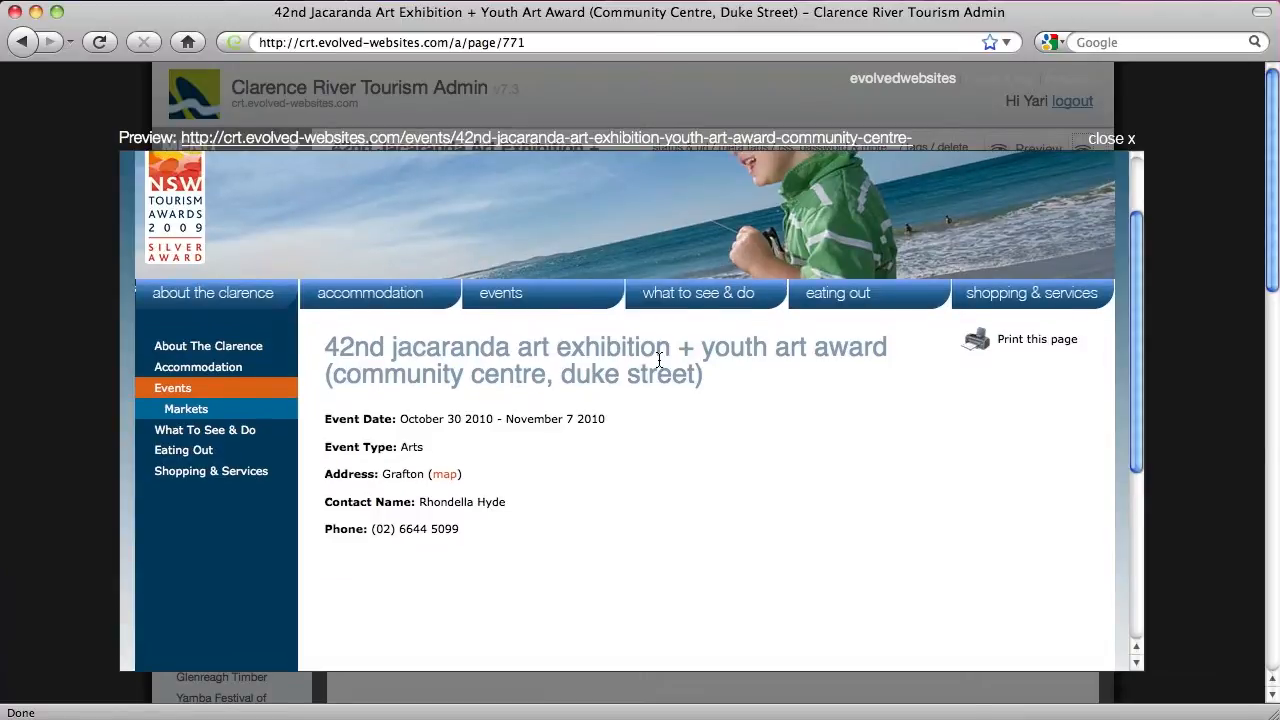
left_click(1110, 140)
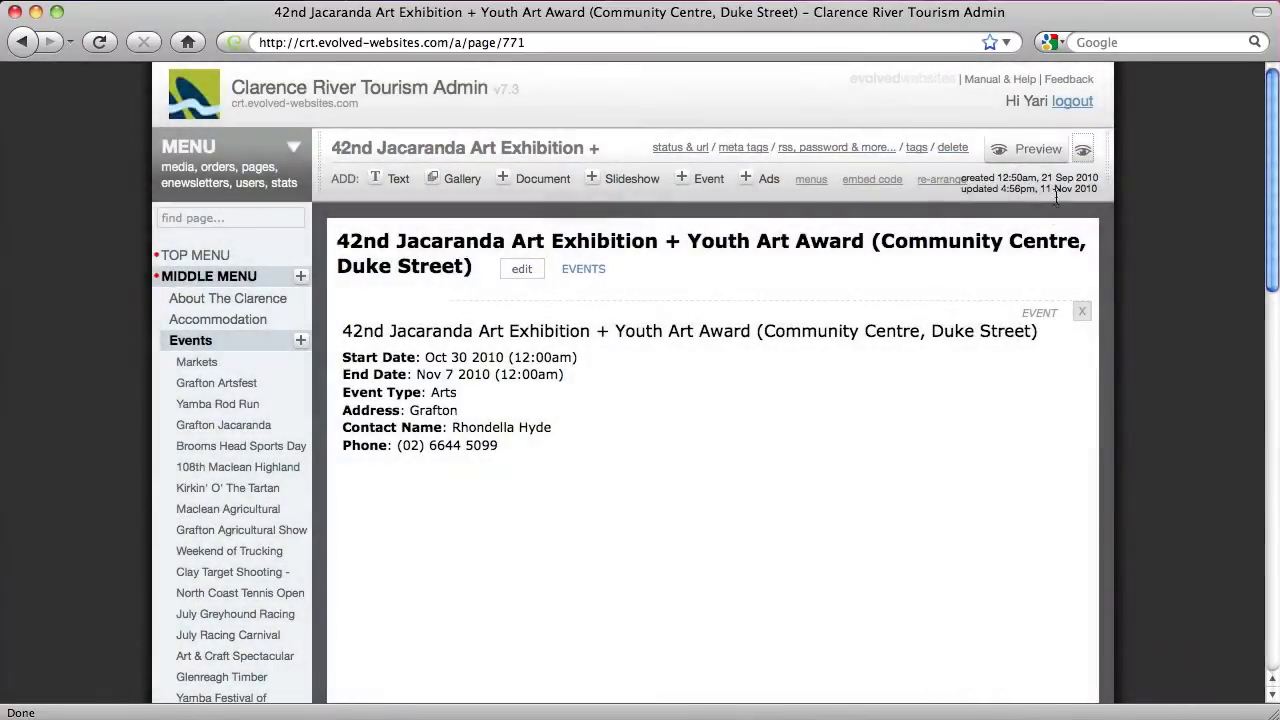
mouse_move(1036, 314)
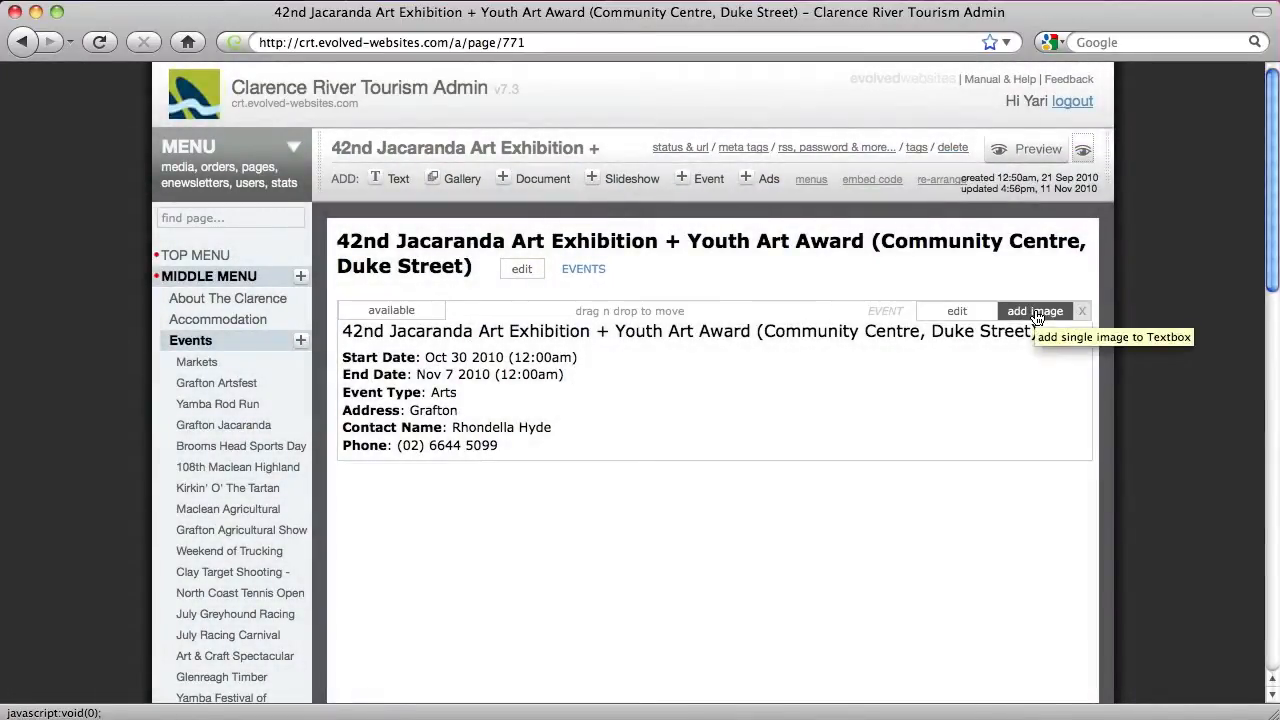
Set whitewater_canoeing.jpg as the Jacaranda event's image
left_click(1036, 312)
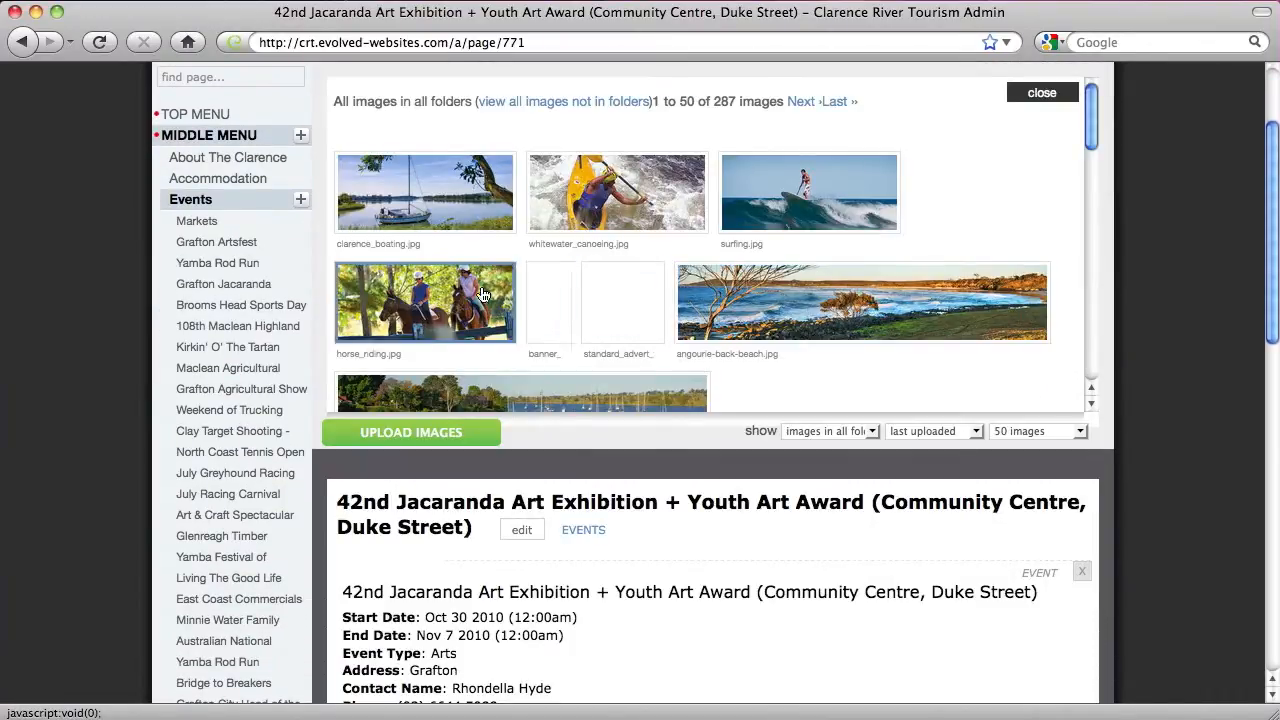
scroll(492, 296, "down", 3)
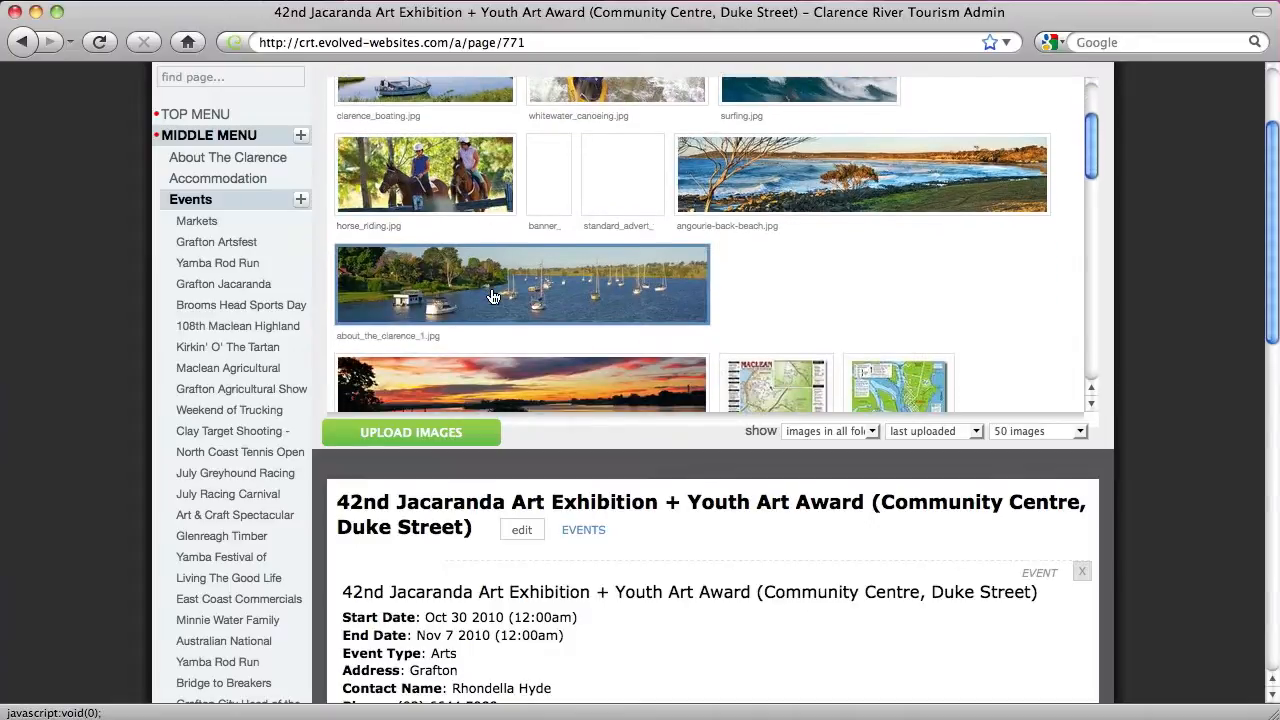
scroll(510, 292, "up", 3)
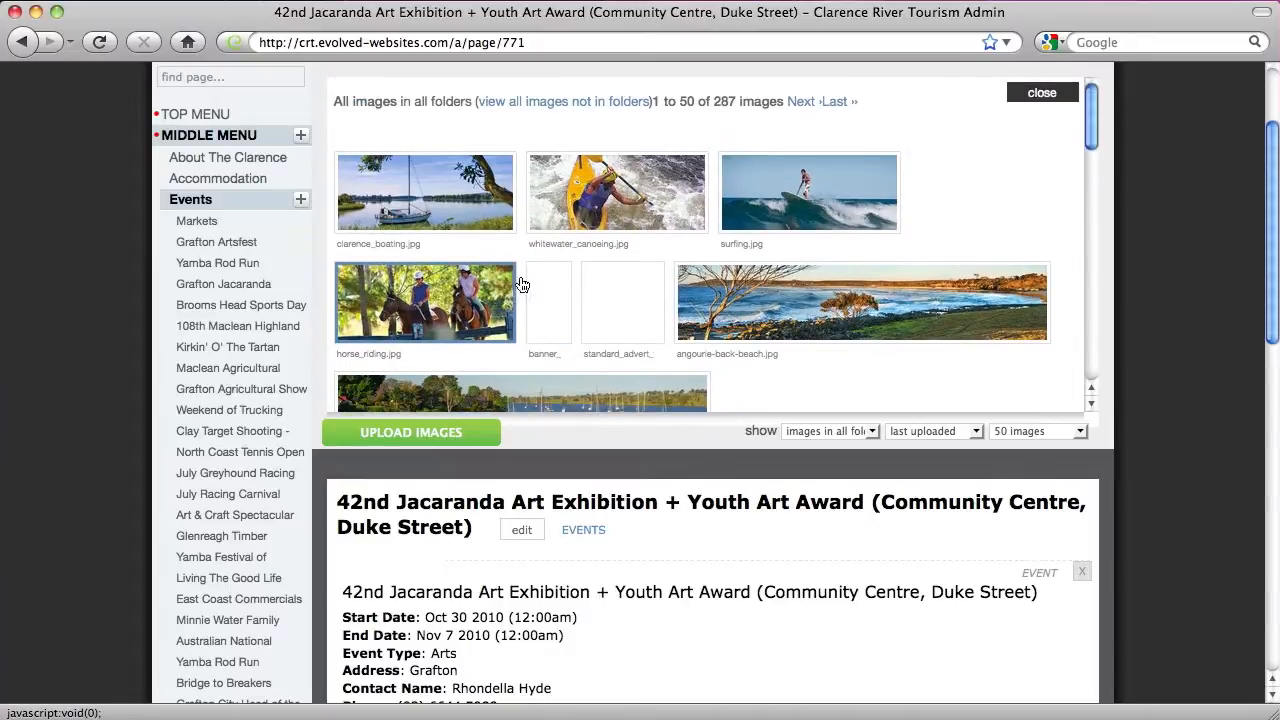
left_click(616, 212)
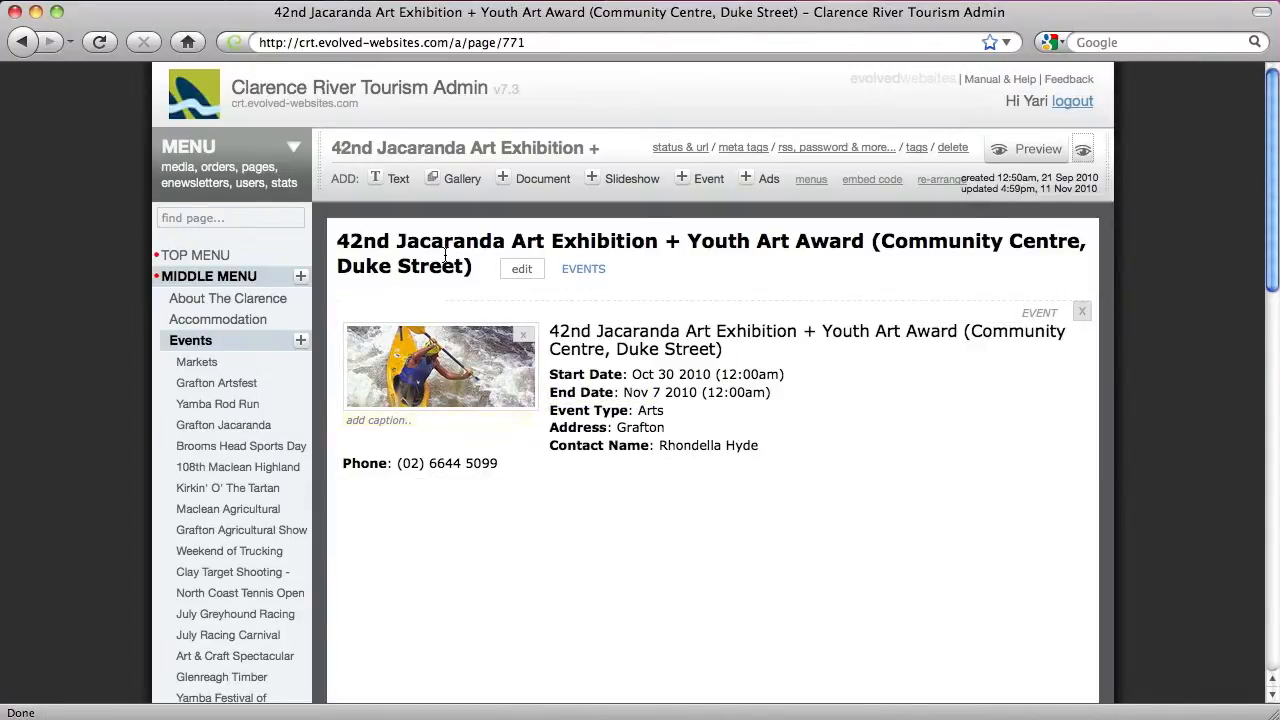
Add a gallery of the boating, canoeing and surfing photos, then bring up the document library
left_click(452, 178)
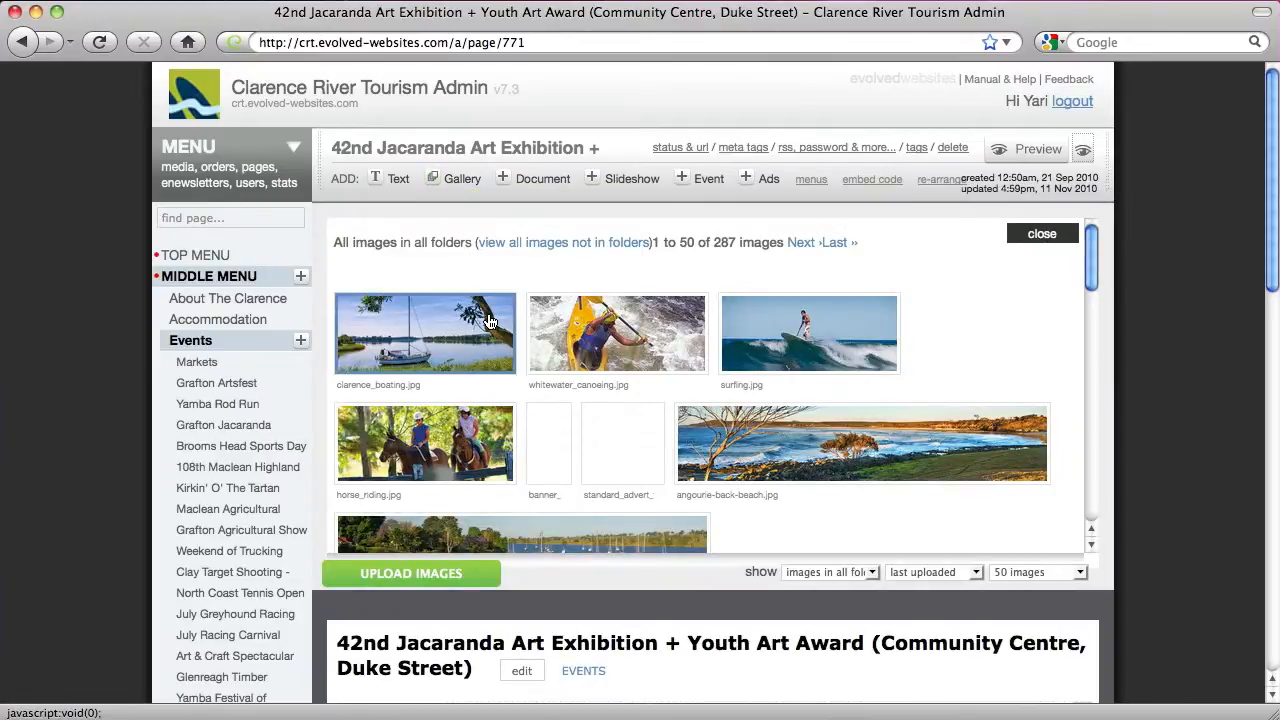
left_click(572, 322)
left_click(790, 322)
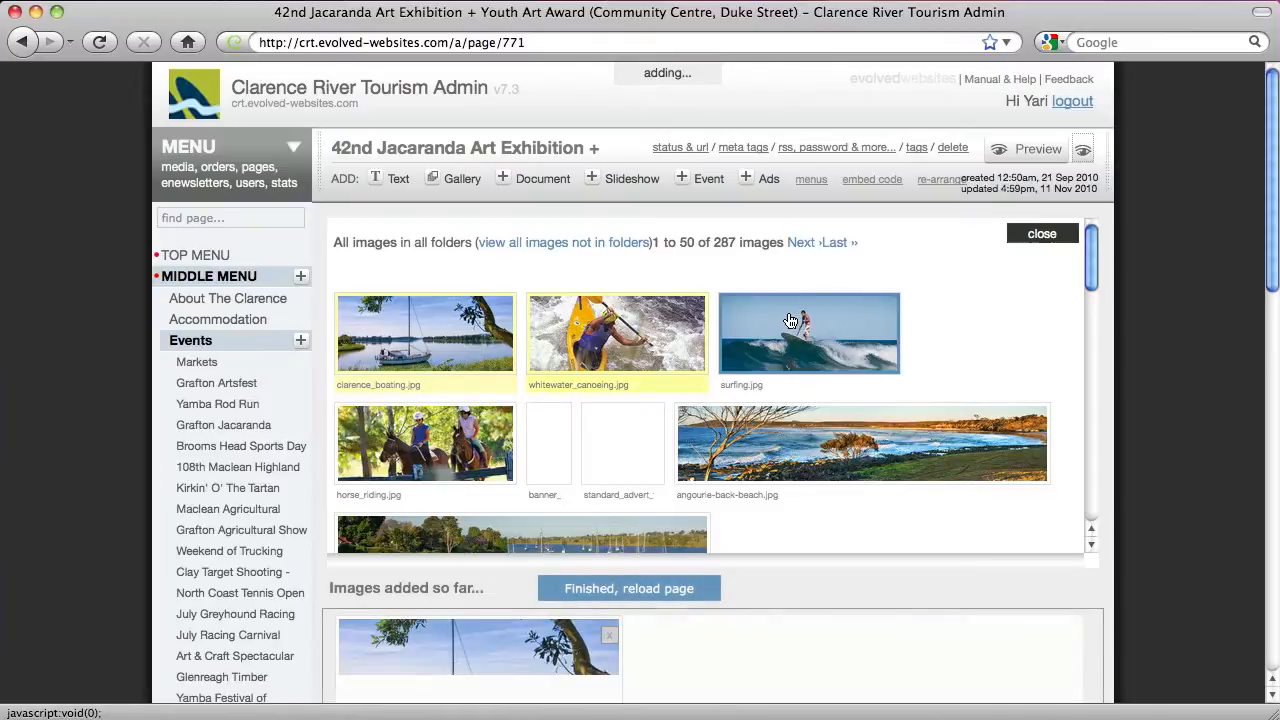
left_click(657, 590)
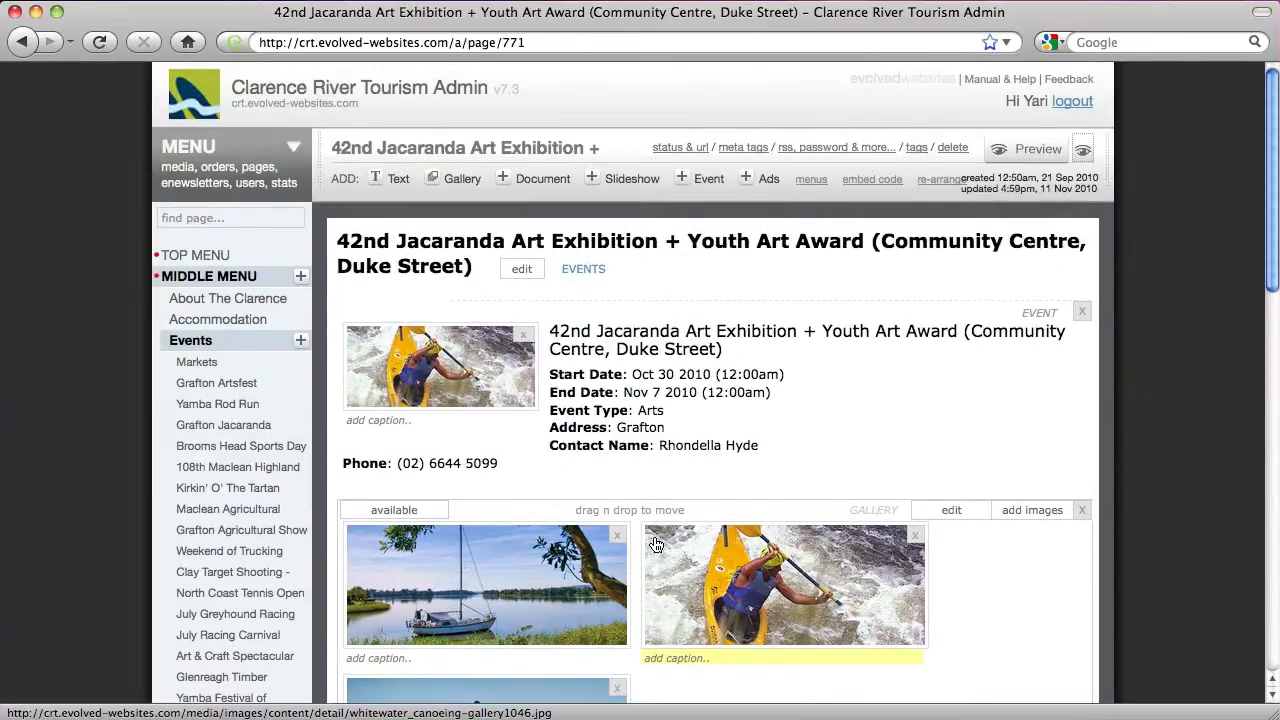
left_click(521, 183)
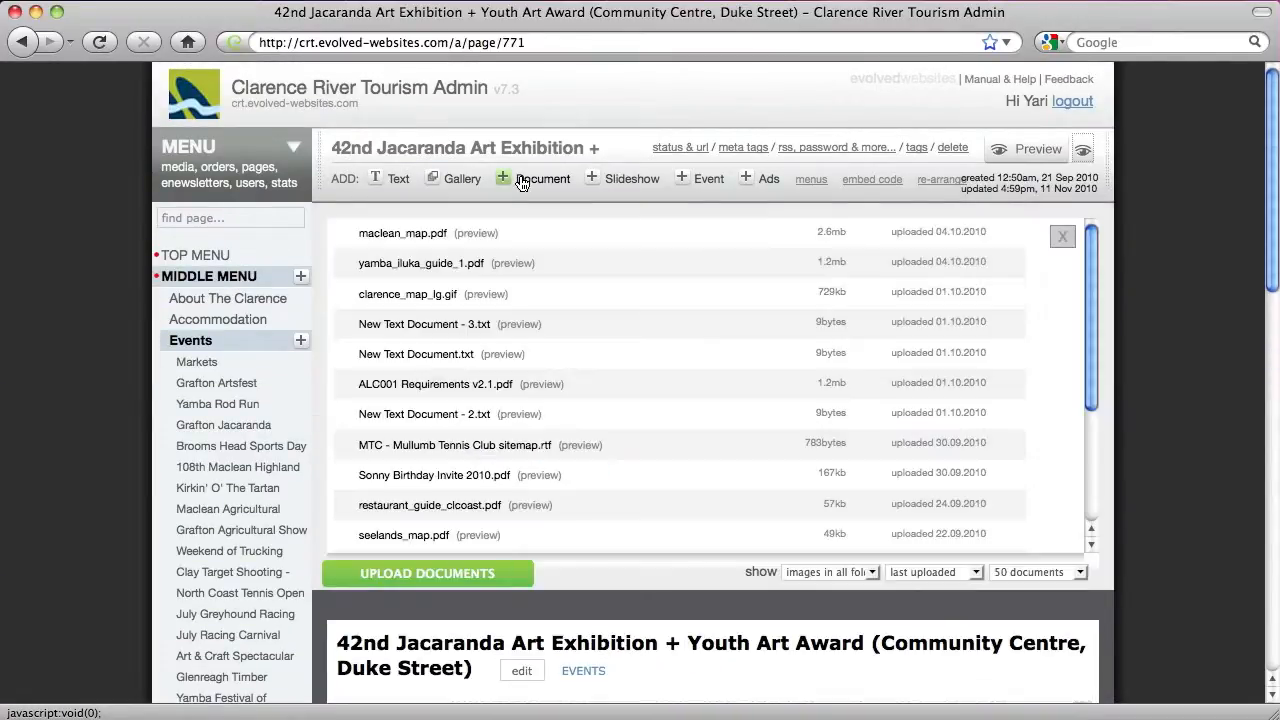
Attach clarence_map_lg.gif and yamba_iluka_guide_1.pdf to the Jacaranda page and preview it live
left_click(408, 295)
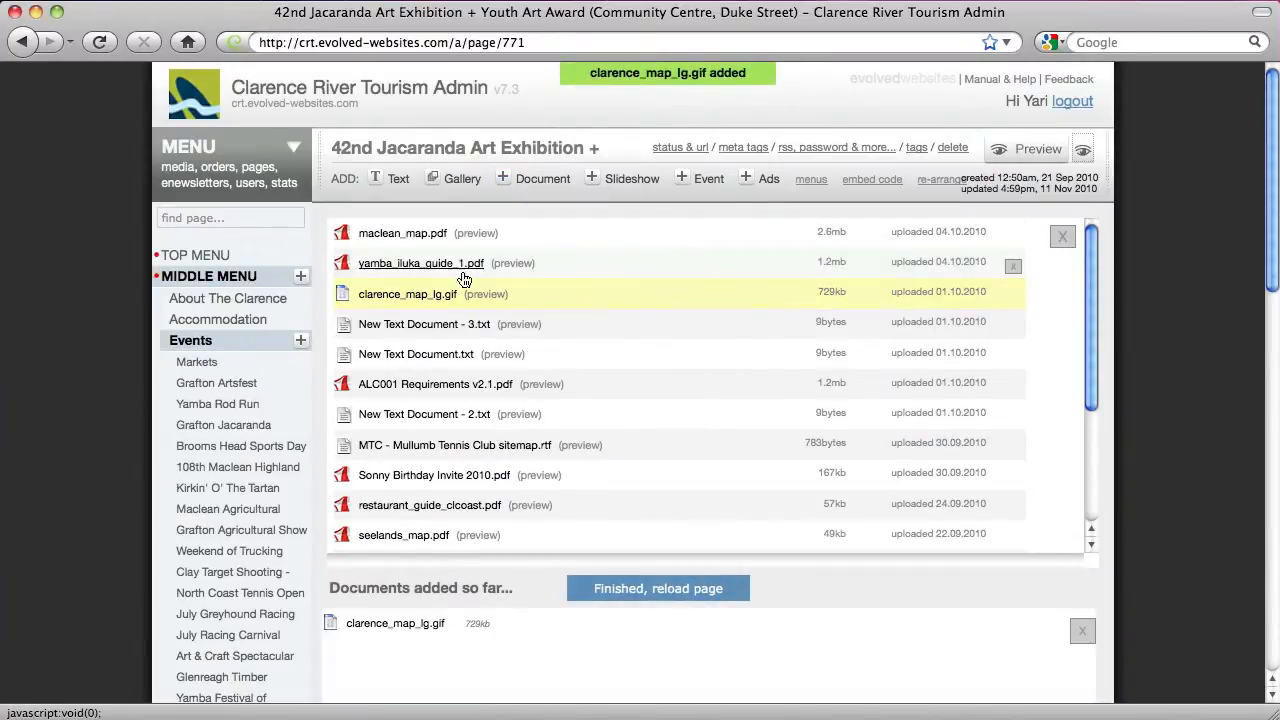
left_click(460, 270)
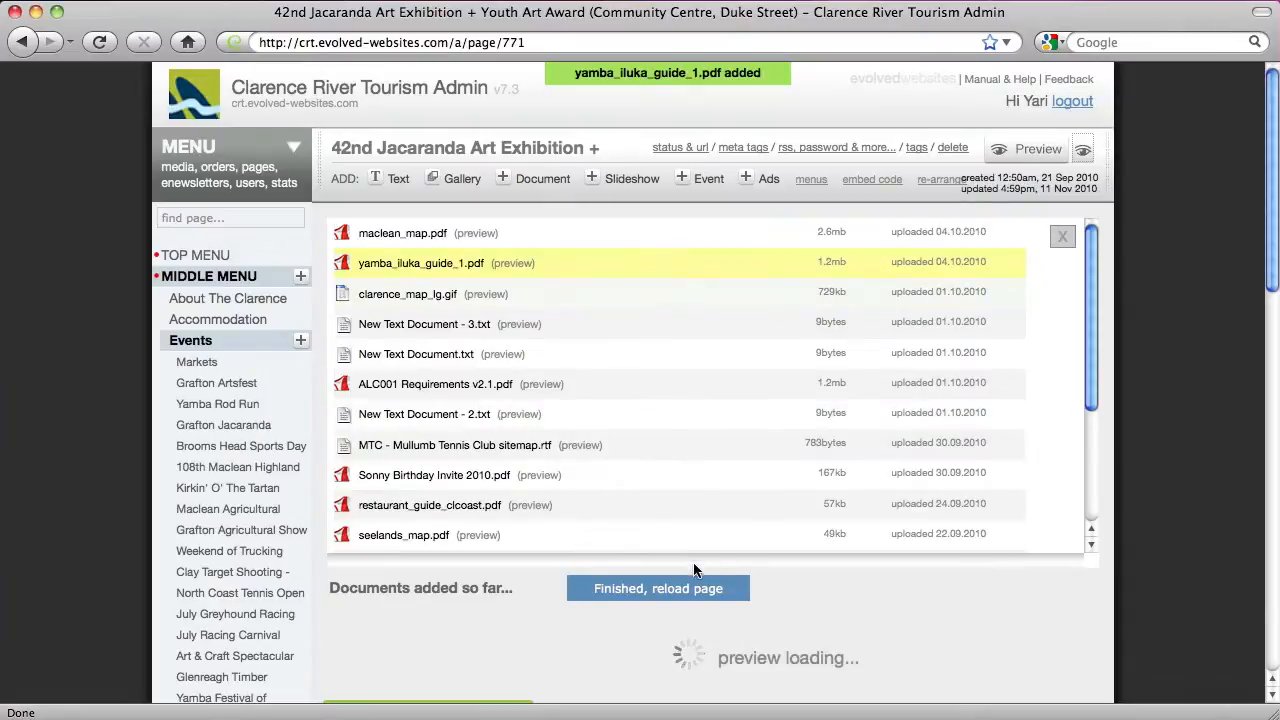
left_click(677, 588)
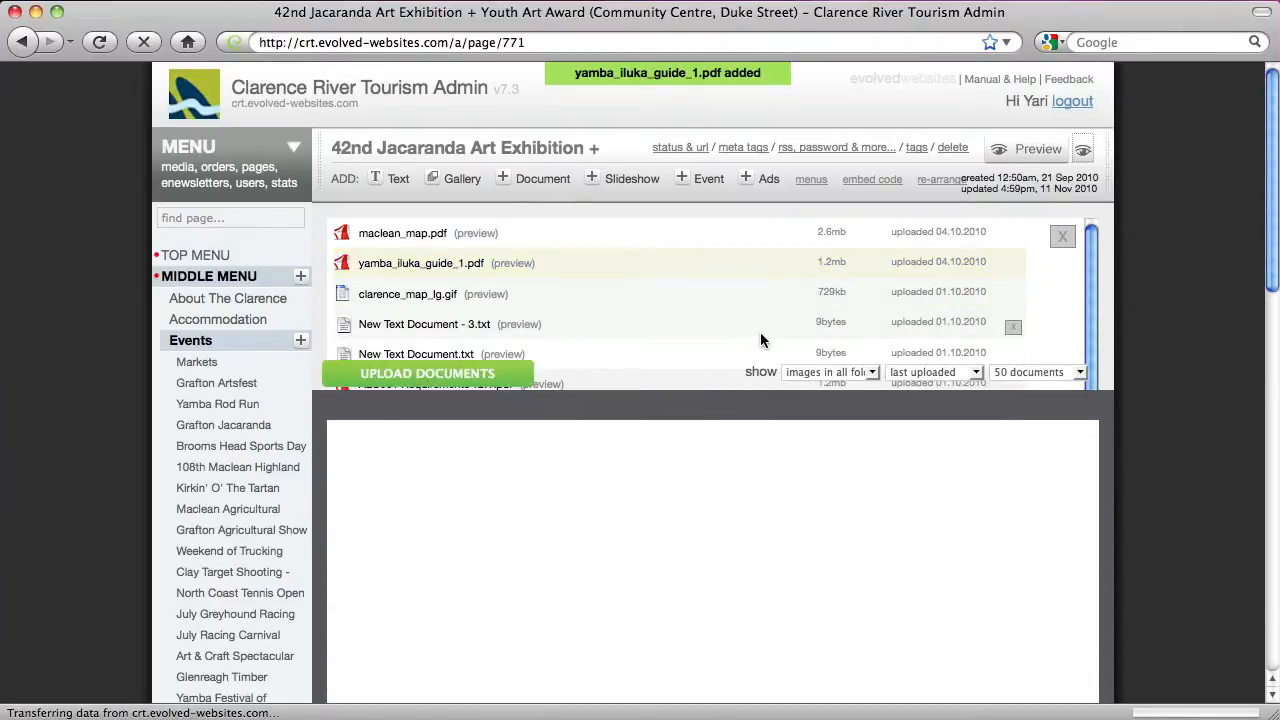
left_click(1036, 149)
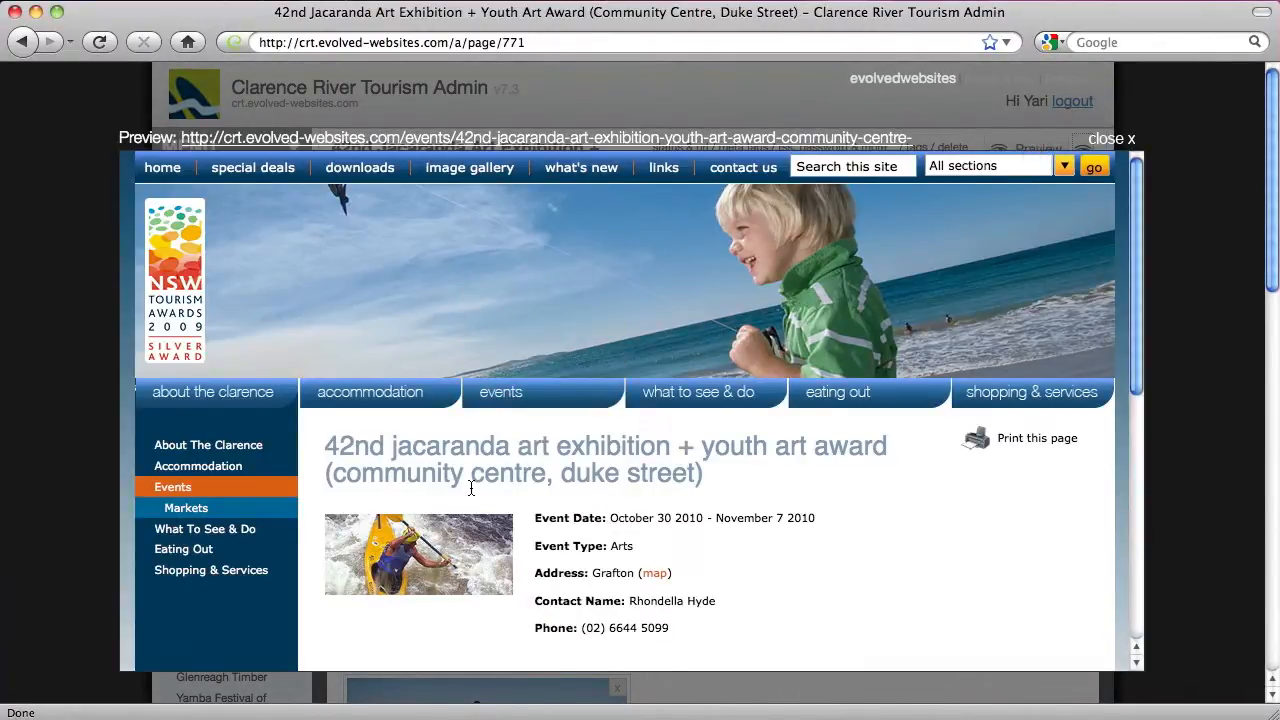
In the preview, filter events by Business then Arts to find the Jacaranda event, then close it
scroll(473, 490, "down", 5)
scroll(473, 492, "down", 4)
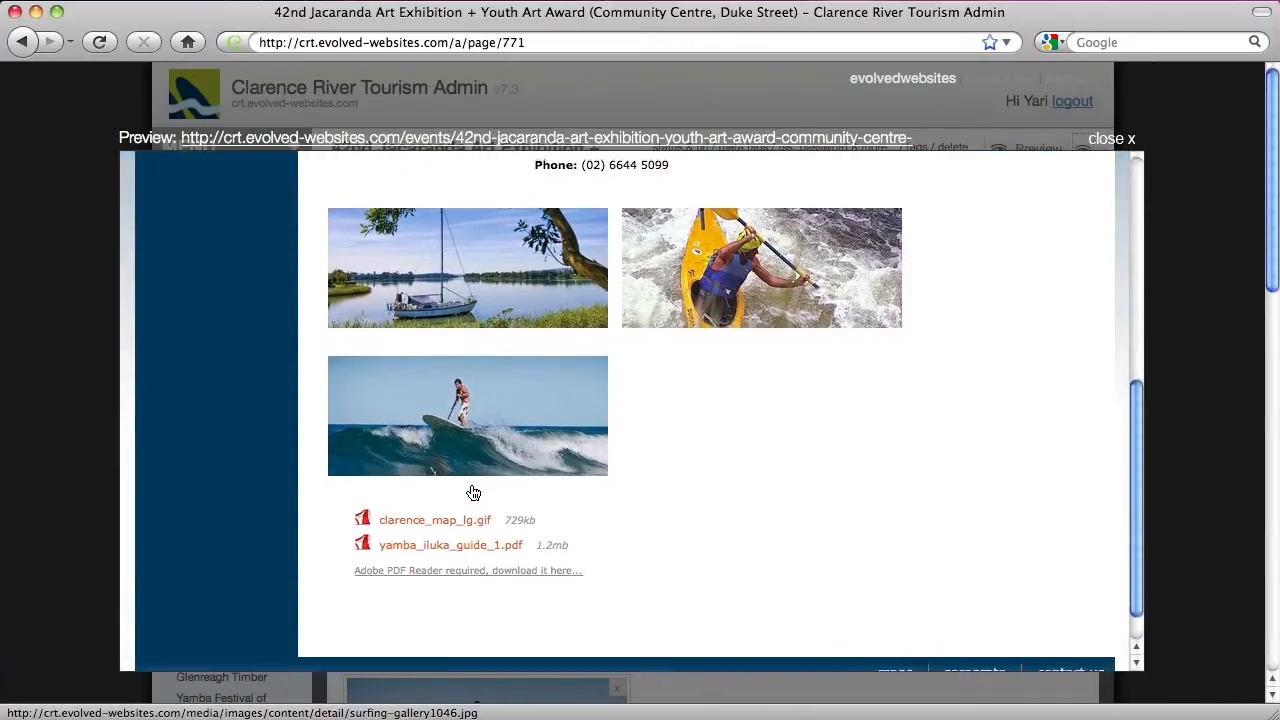
scroll(472, 489, "up", 9)
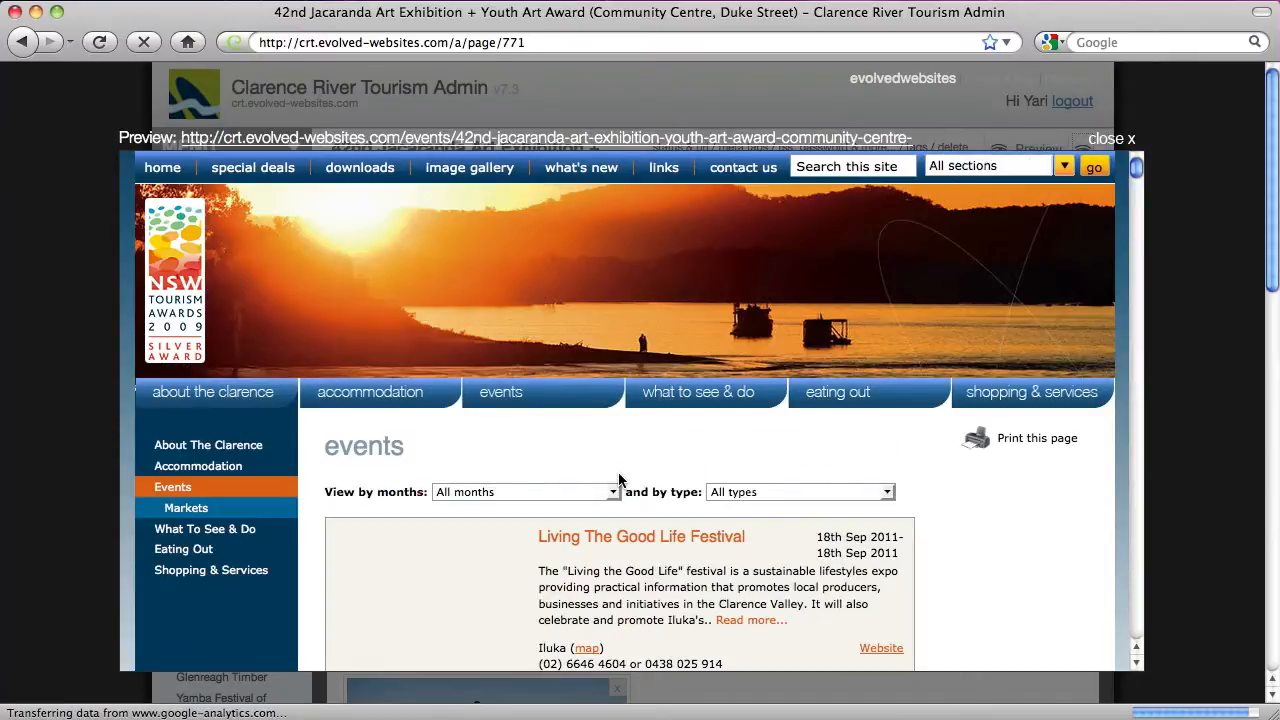
left_click(726, 491)
left_click(731, 564)
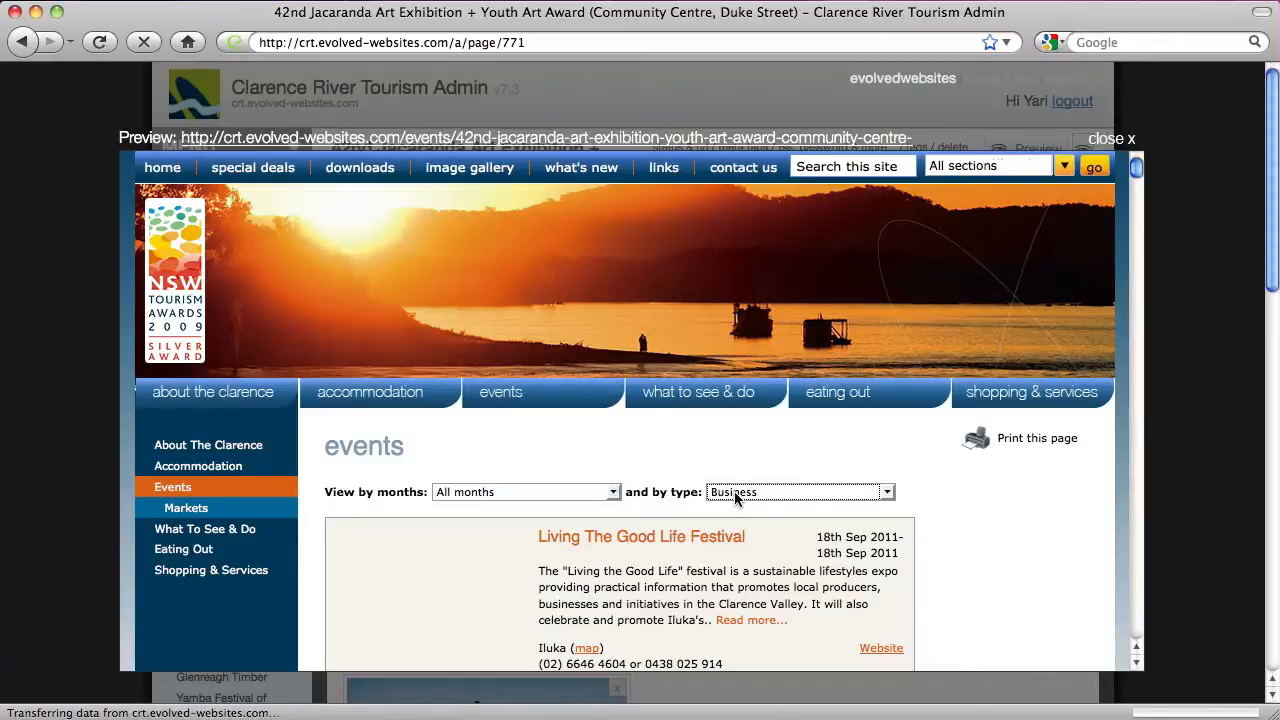
left_click(734, 491)
left_click(738, 552)
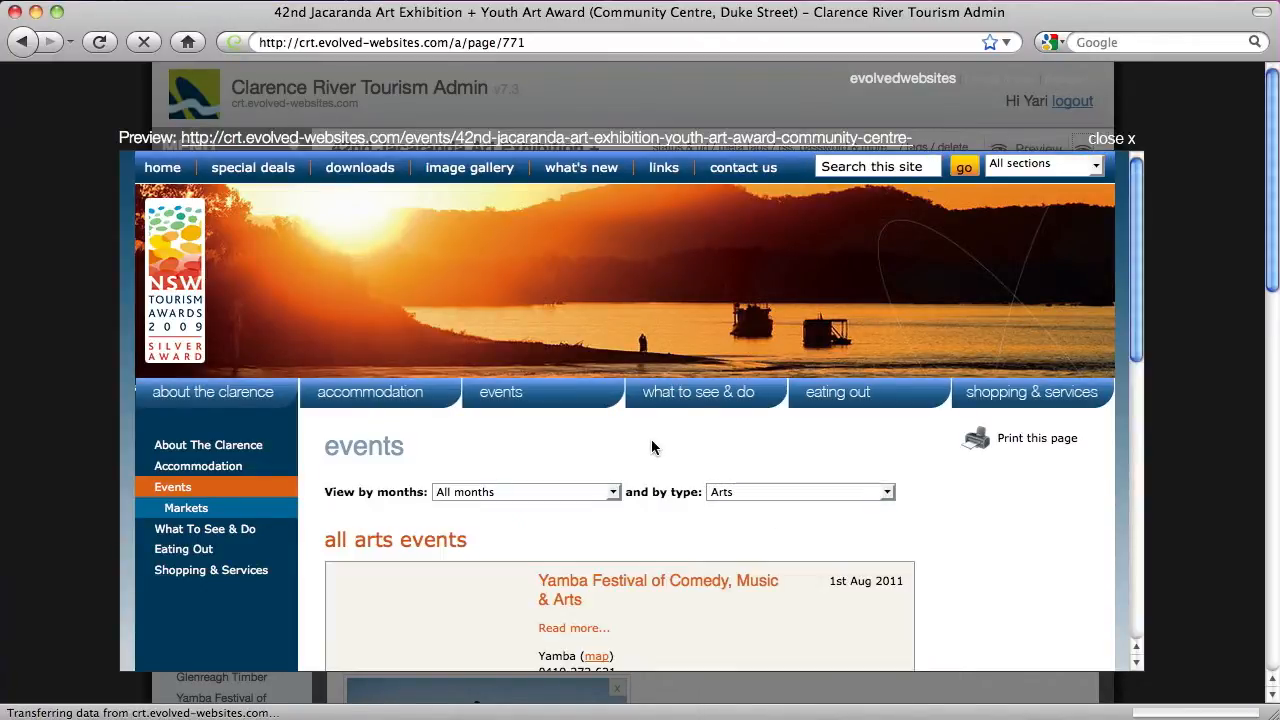
scroll(651, 439, "down", 10)
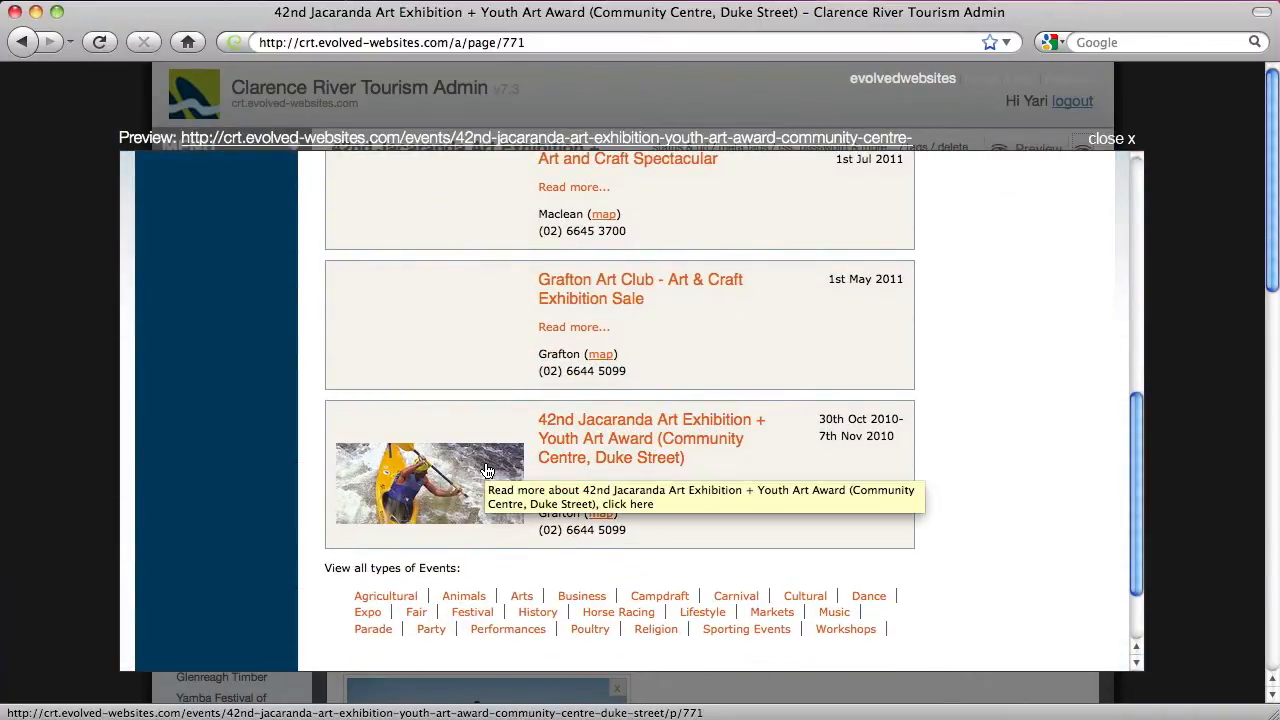
scroll(804, 460, "up", 8)
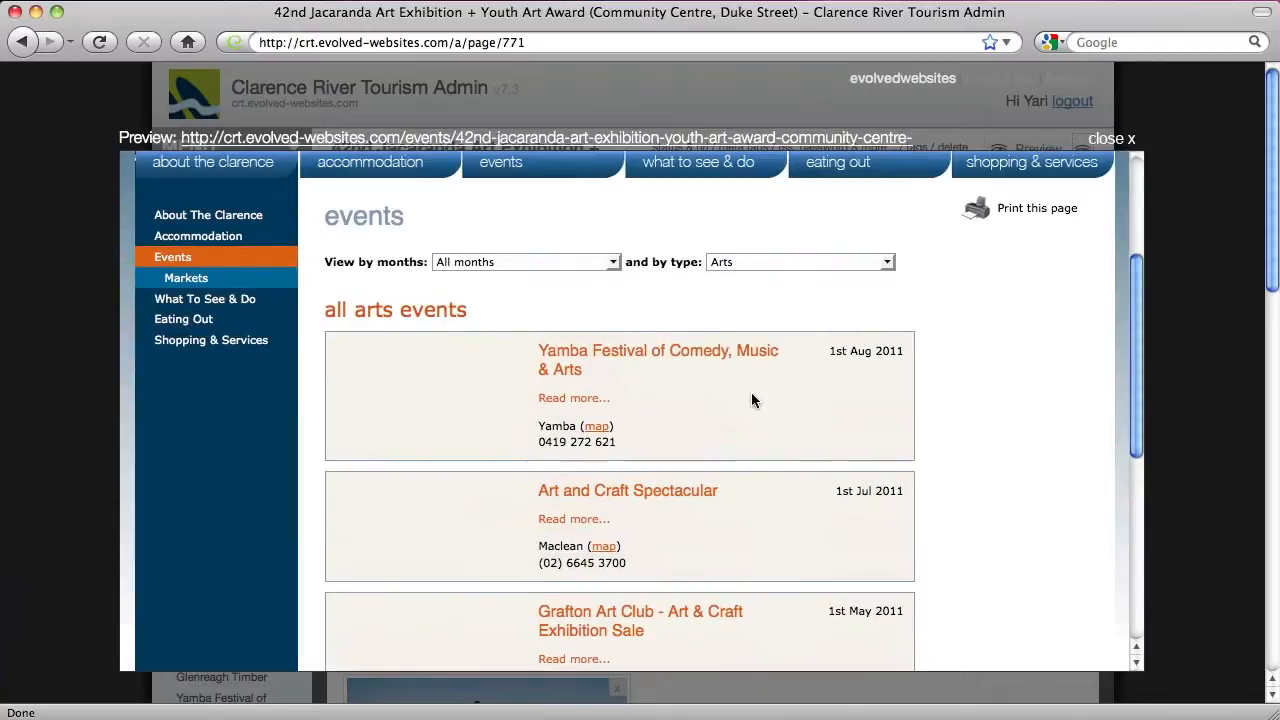
left_click(1115, 139)
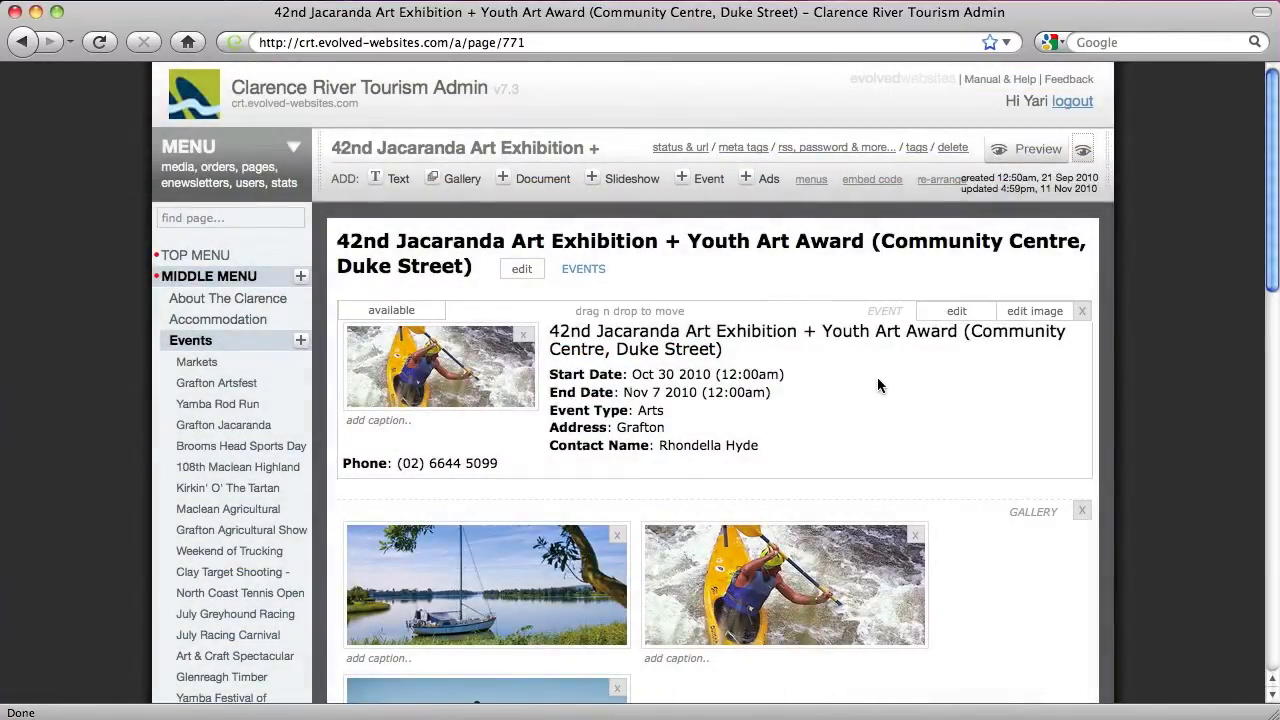
Add Sporting Events, Festival and Lifestyle after Arts in the Jacaranda event's type via autocomplete
left_click(955, 314)
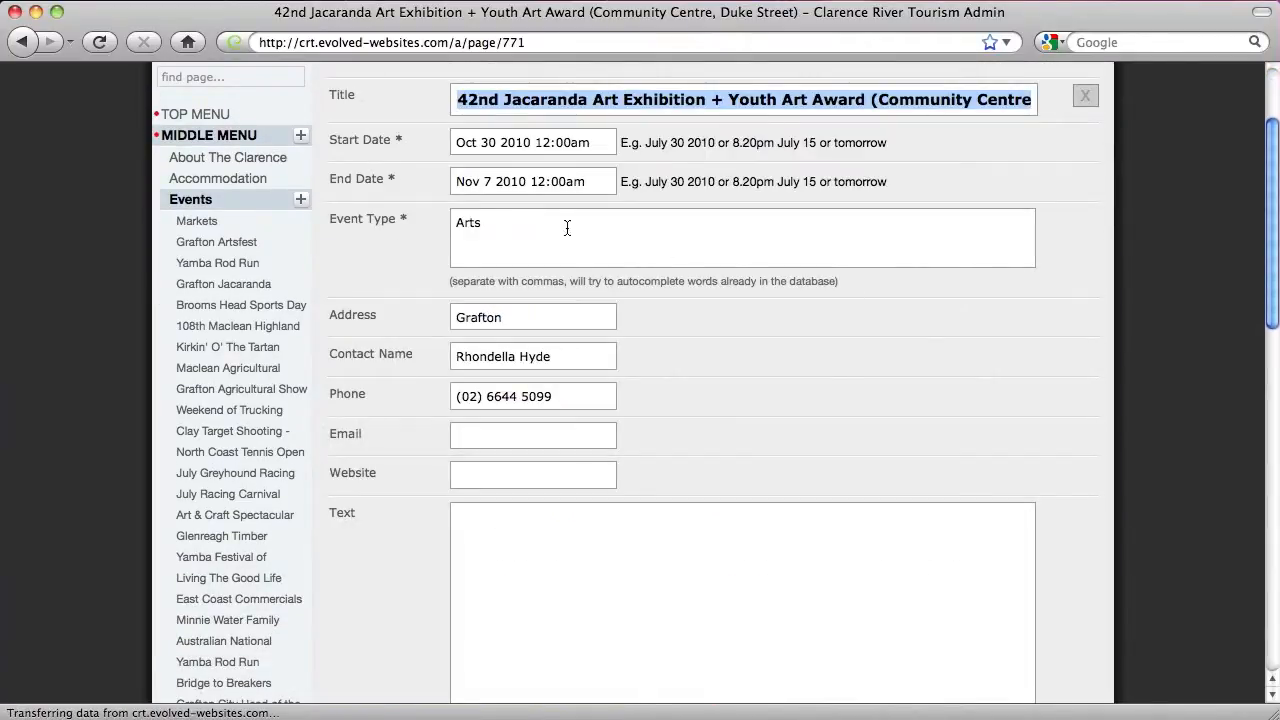
left_click(520, 226)
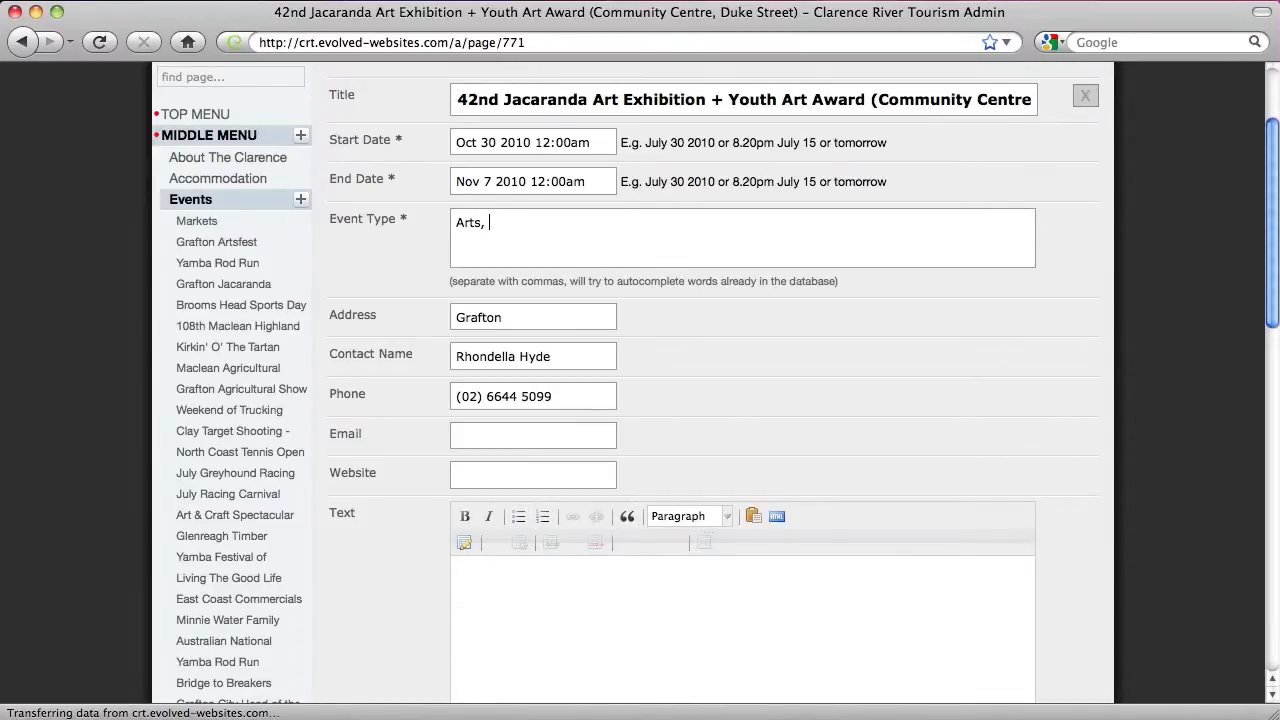
type("sporting Events")
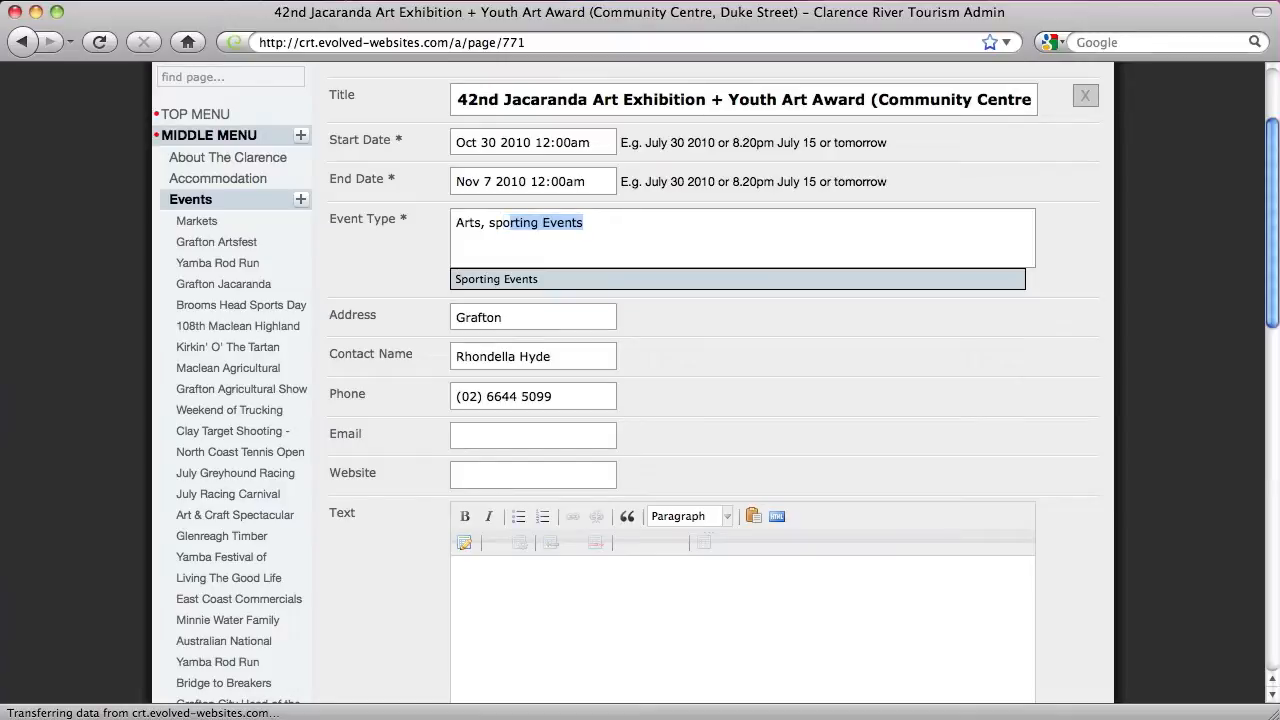
key("Return")
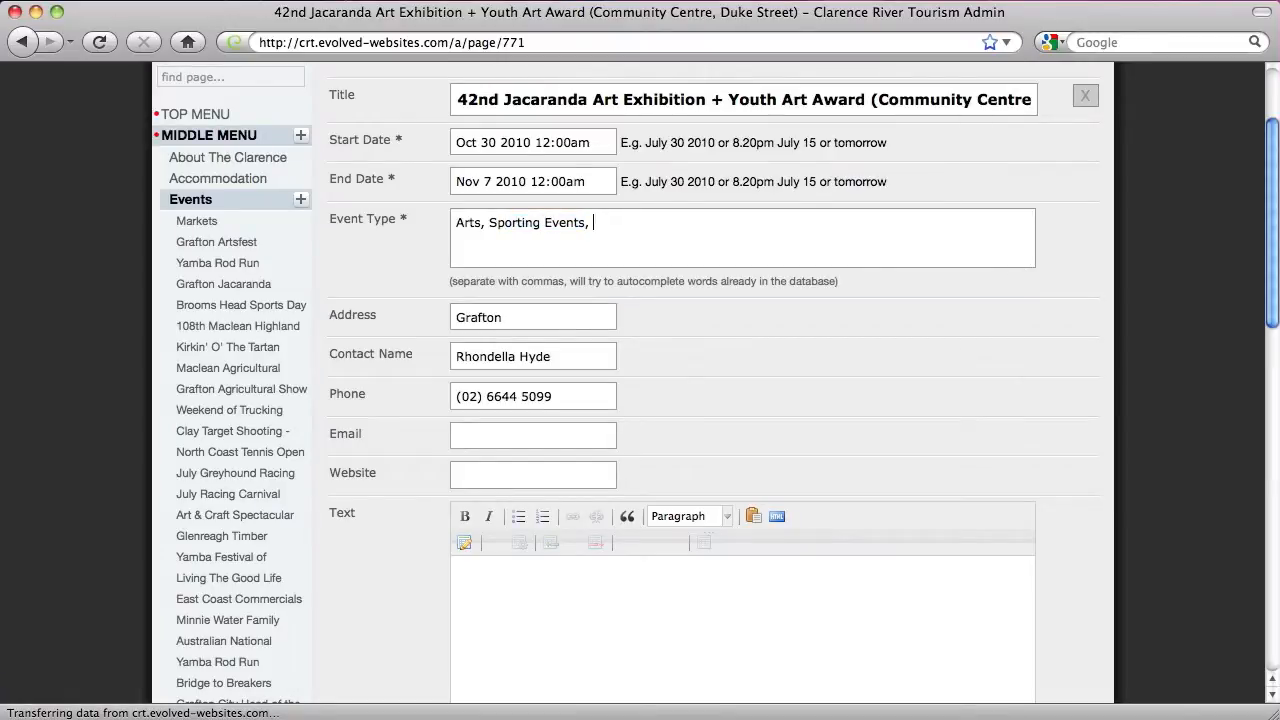
type("festival")
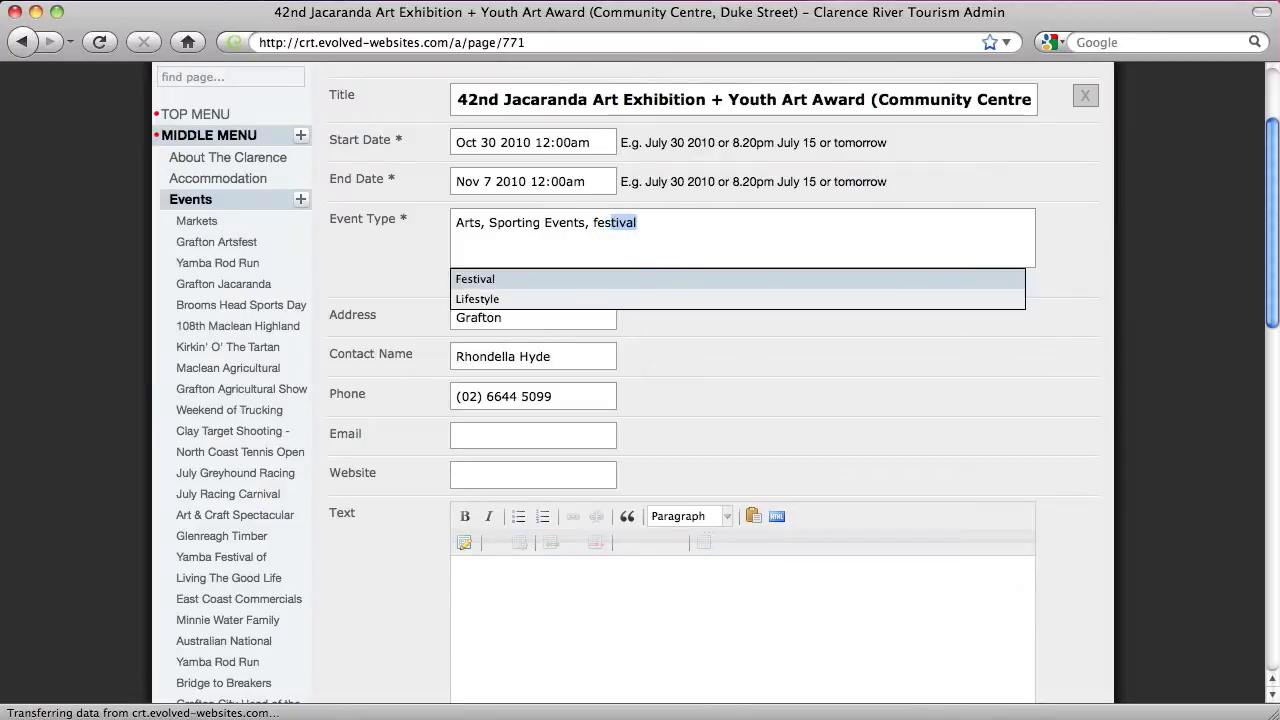
key("Return")
type("lifestyle")
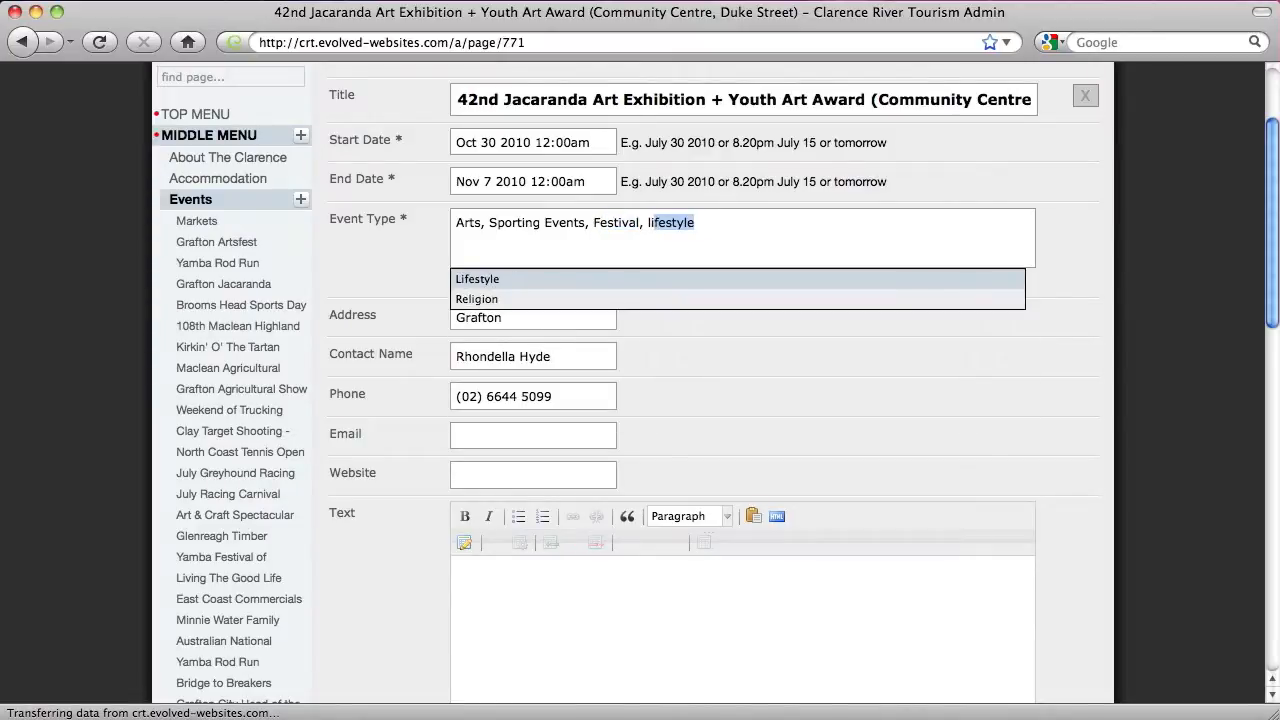
key("Return")
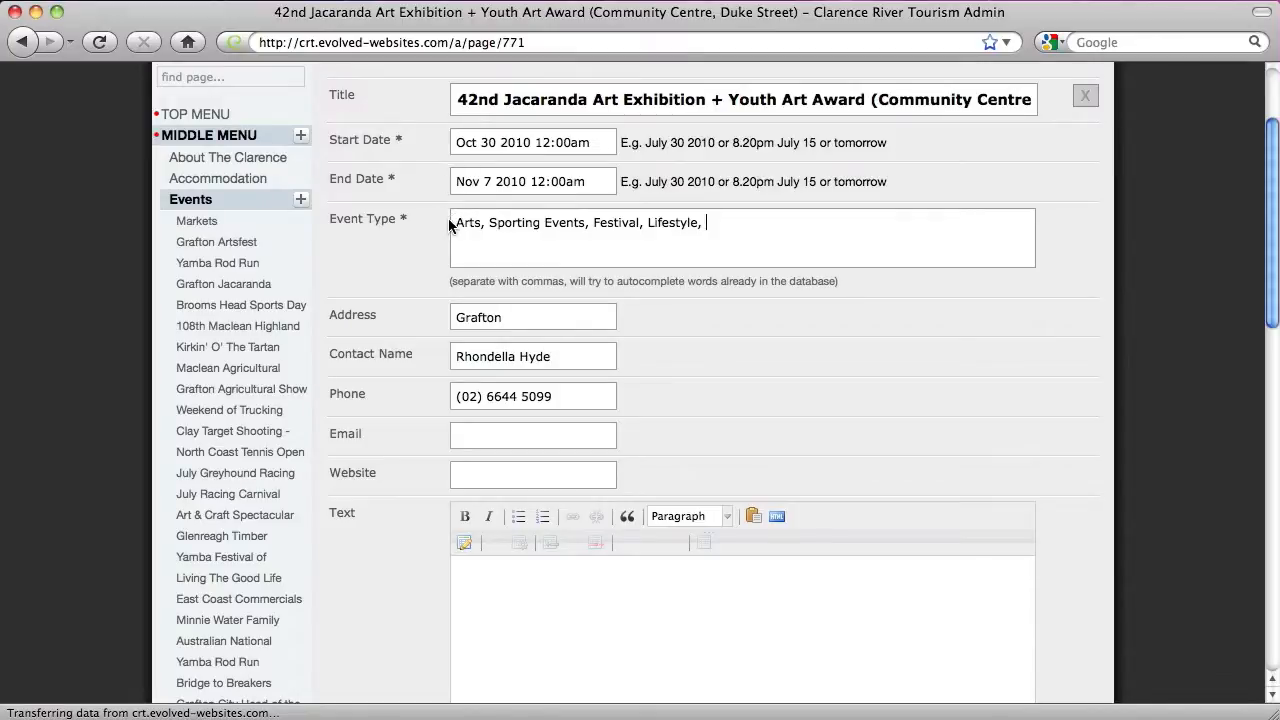
Remove Festival and Lifestyle so the type reads Arts, Sporting Events, and save the event
left_click_drag(453, 224, 712, 224)
left_click(712, 224)
left_click_drag(587, 228, 762, 228)
key("BackSpace")
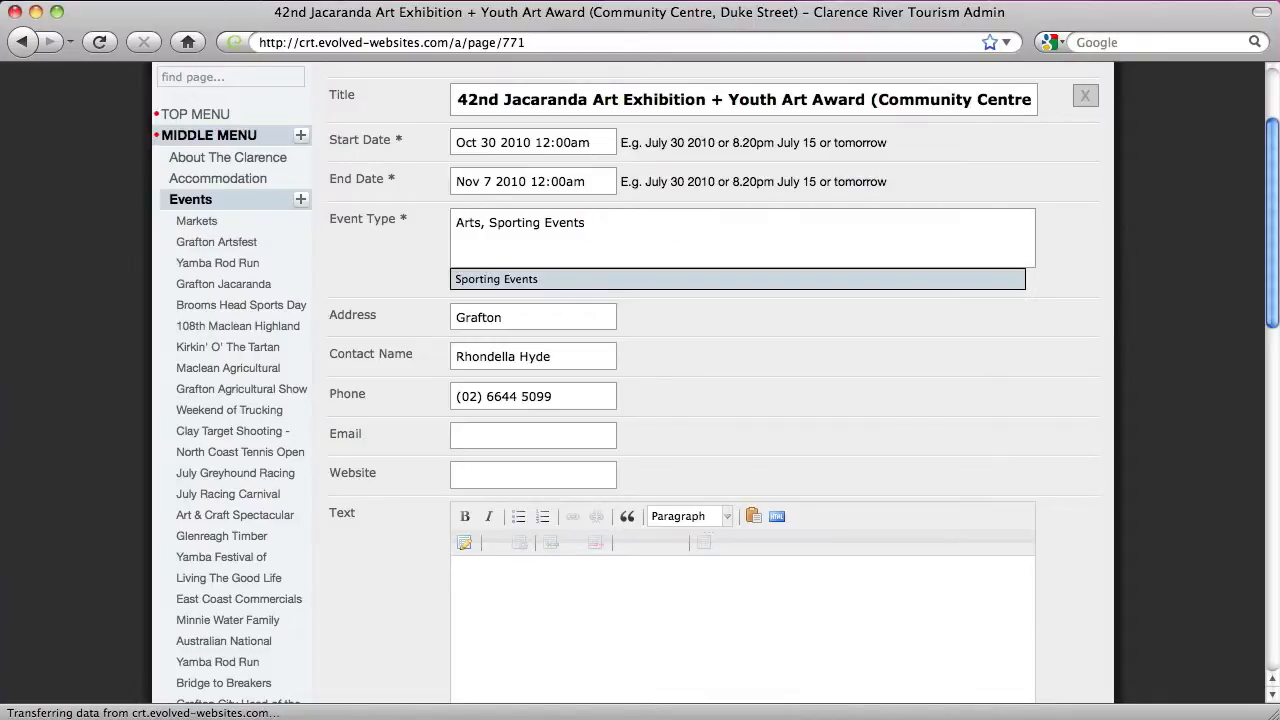
left_click(533, 280)
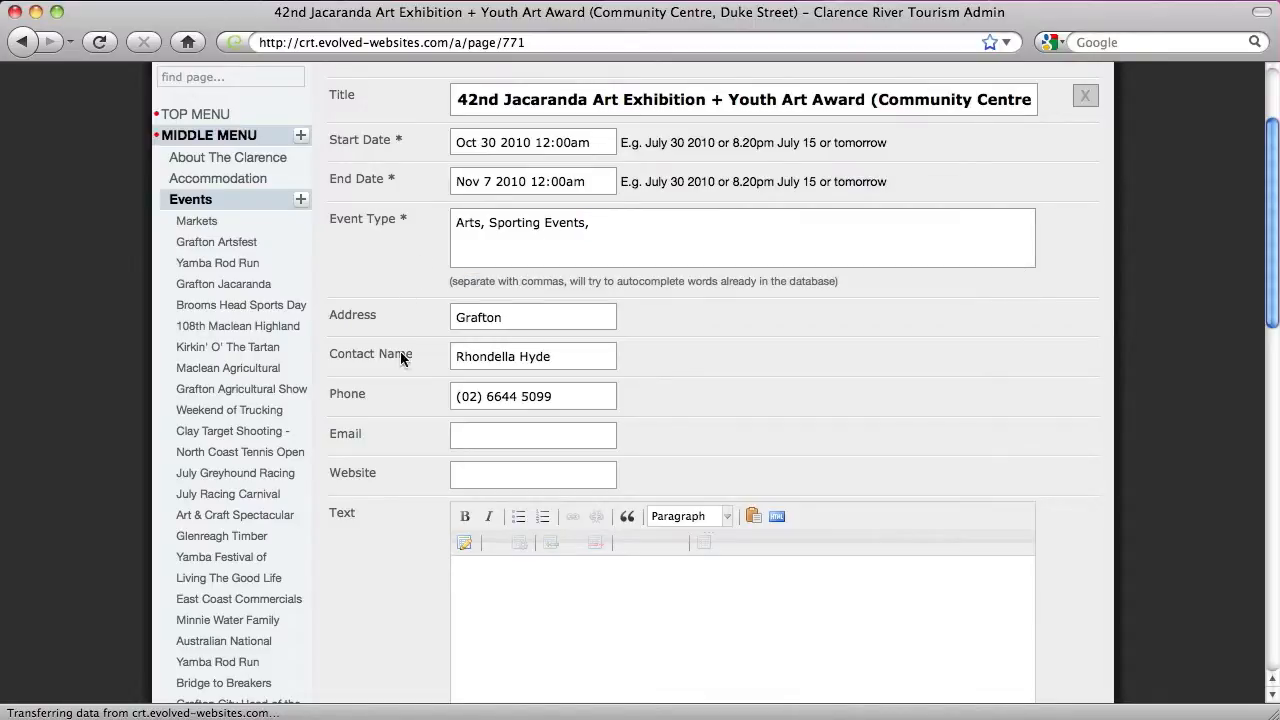
scroll(420, 330, "down", 10)
left_click(517, 266)
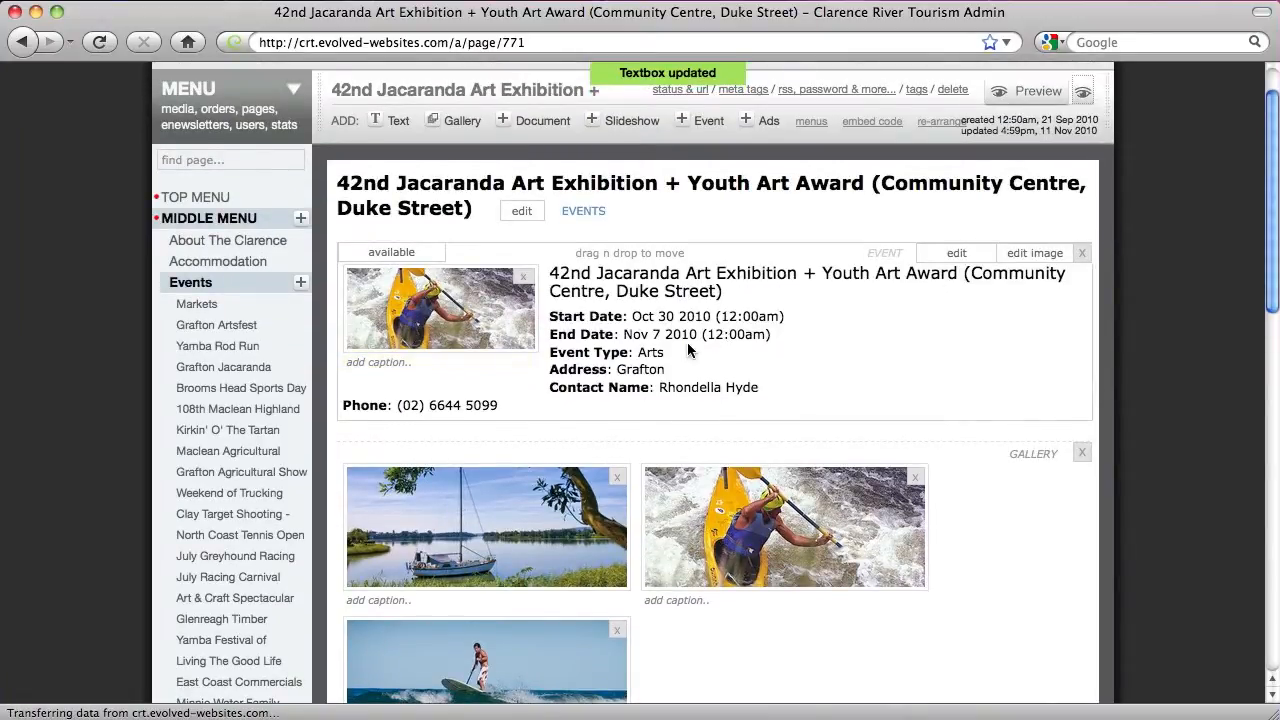
left_click_drag(638, 352, 780, 355)
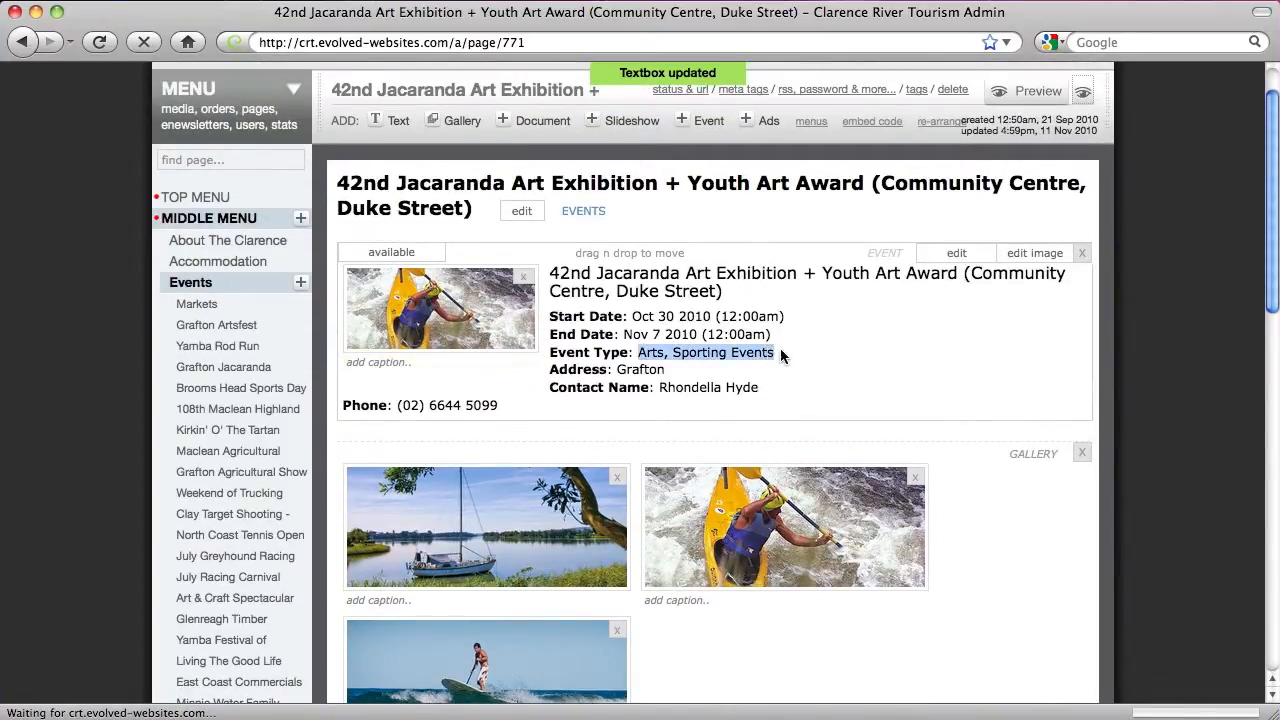
left_click(840, 345)
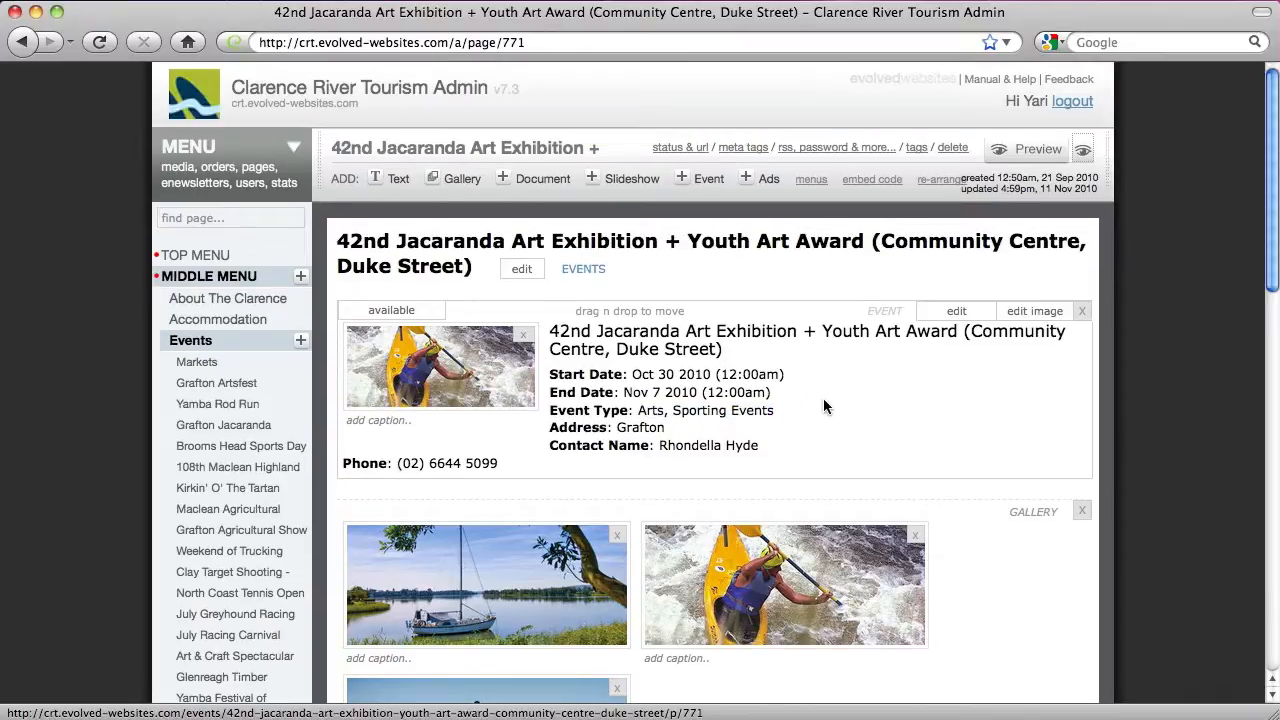
Open the event's live page in a new tab and go to the public Events listing
left_click(1085, 152)
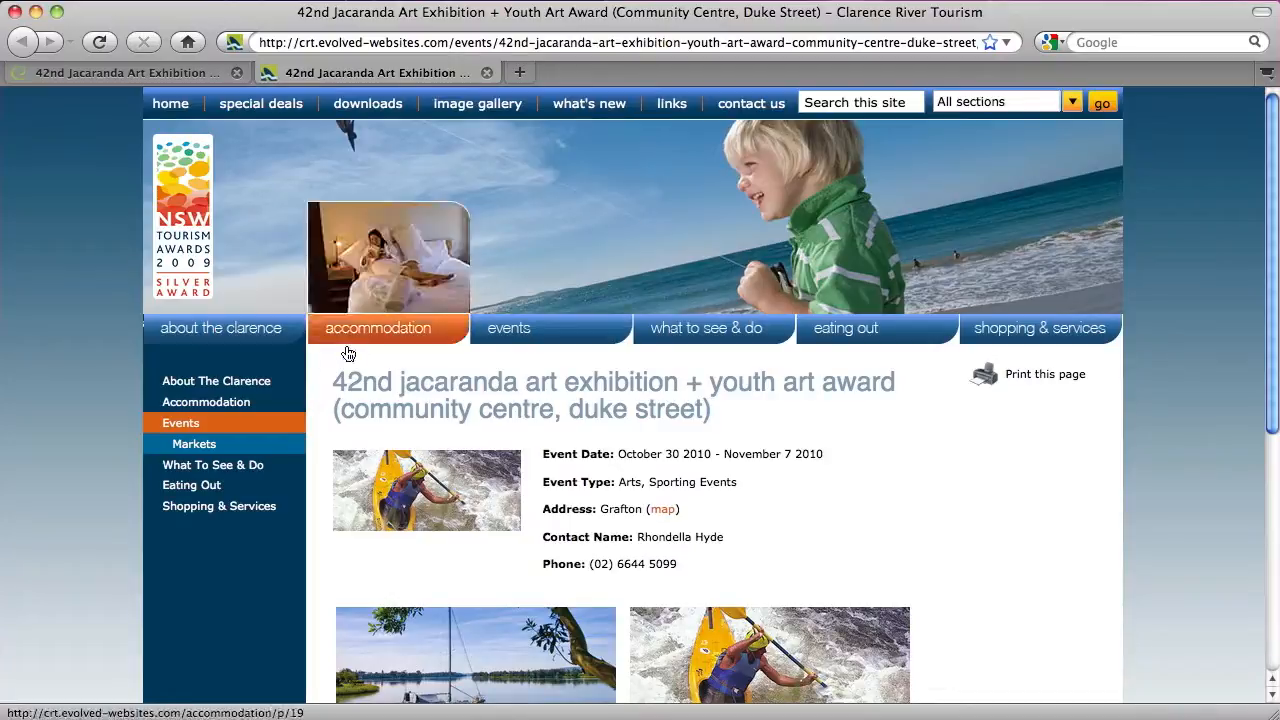
left_click(178, 423)
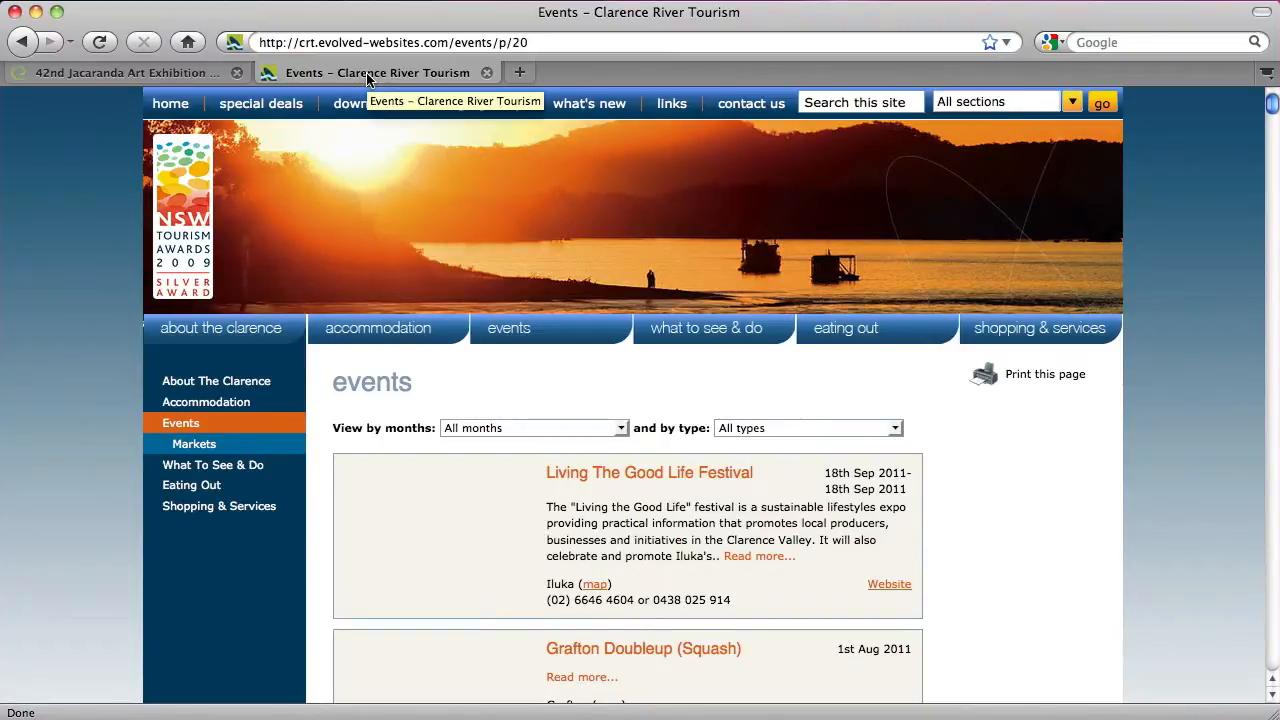
left_click(131, 79)
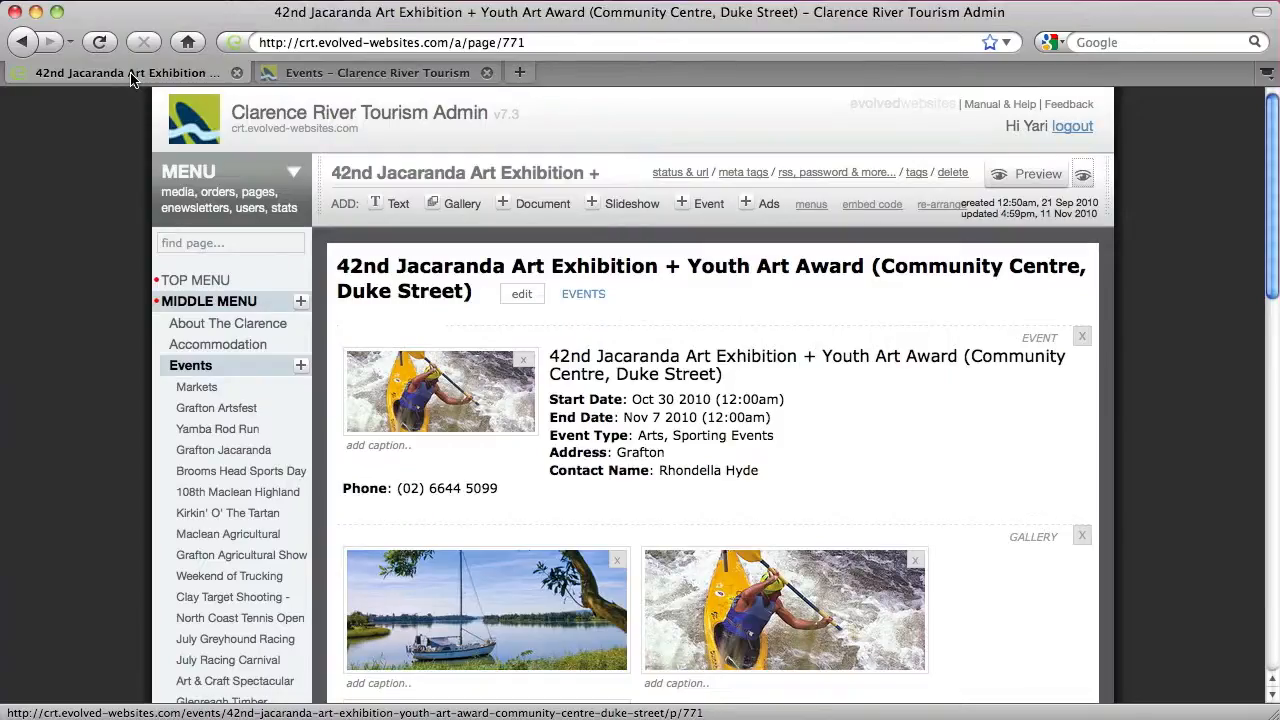
left_click(386, 79)
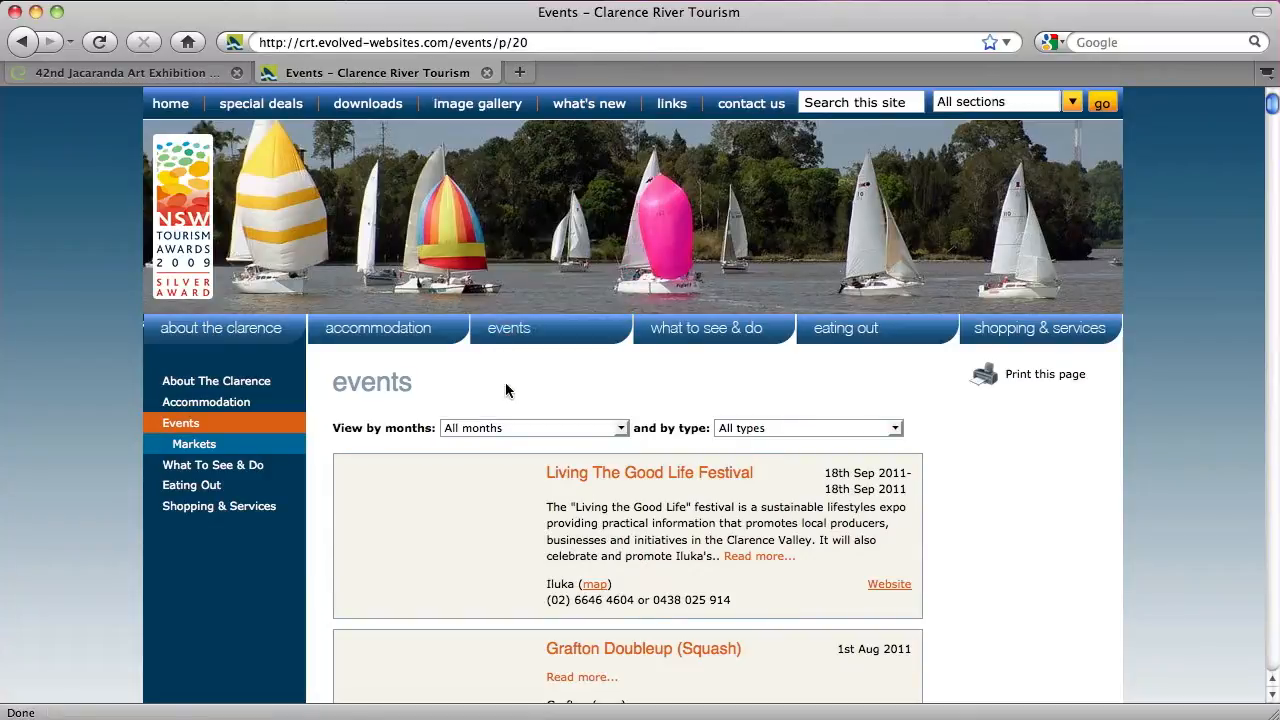
Filter events to November 2010 Sporting Events, find the Jacaranda exhibition, and return to admin
left_click(540, 428)
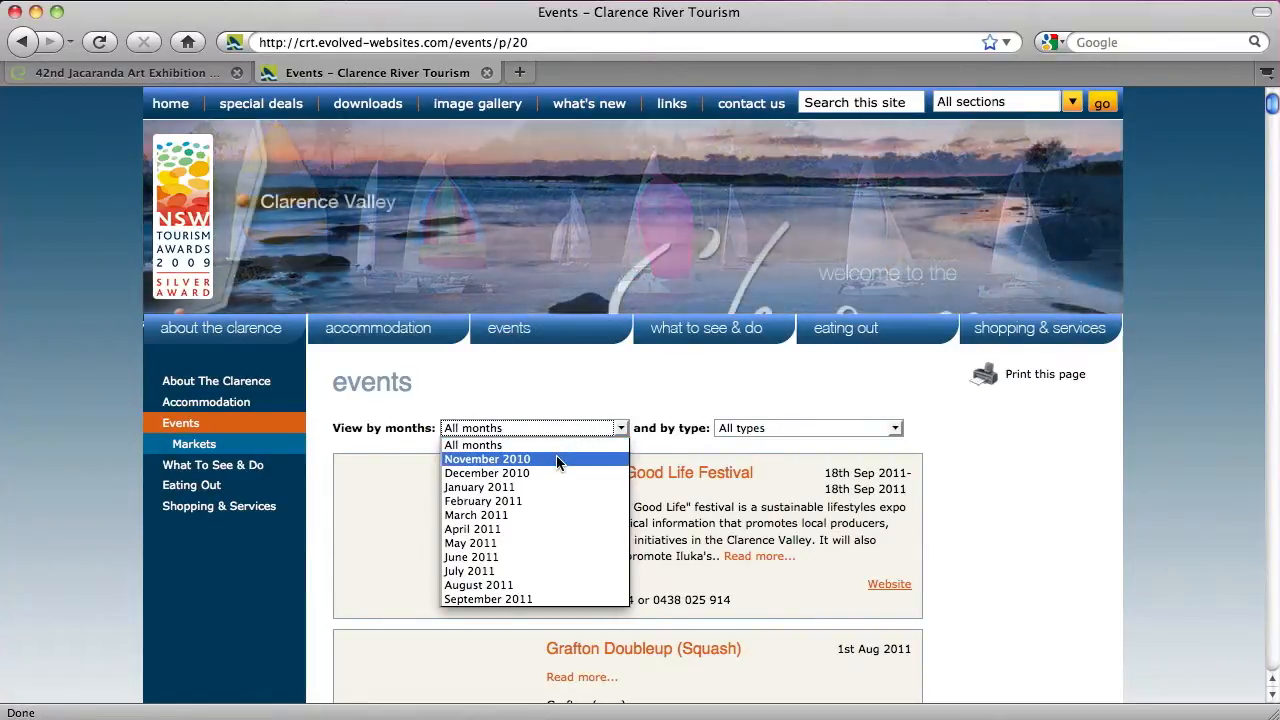
left_click(556, 459)
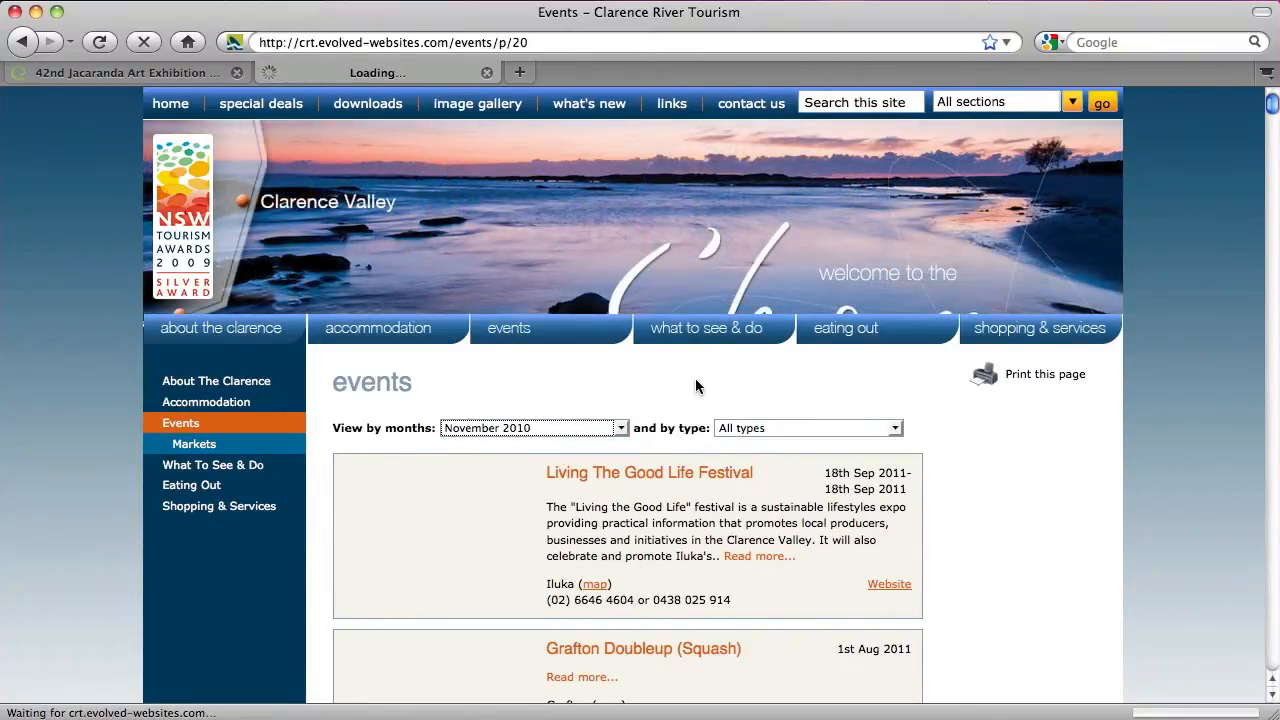
left_click(738, 428)
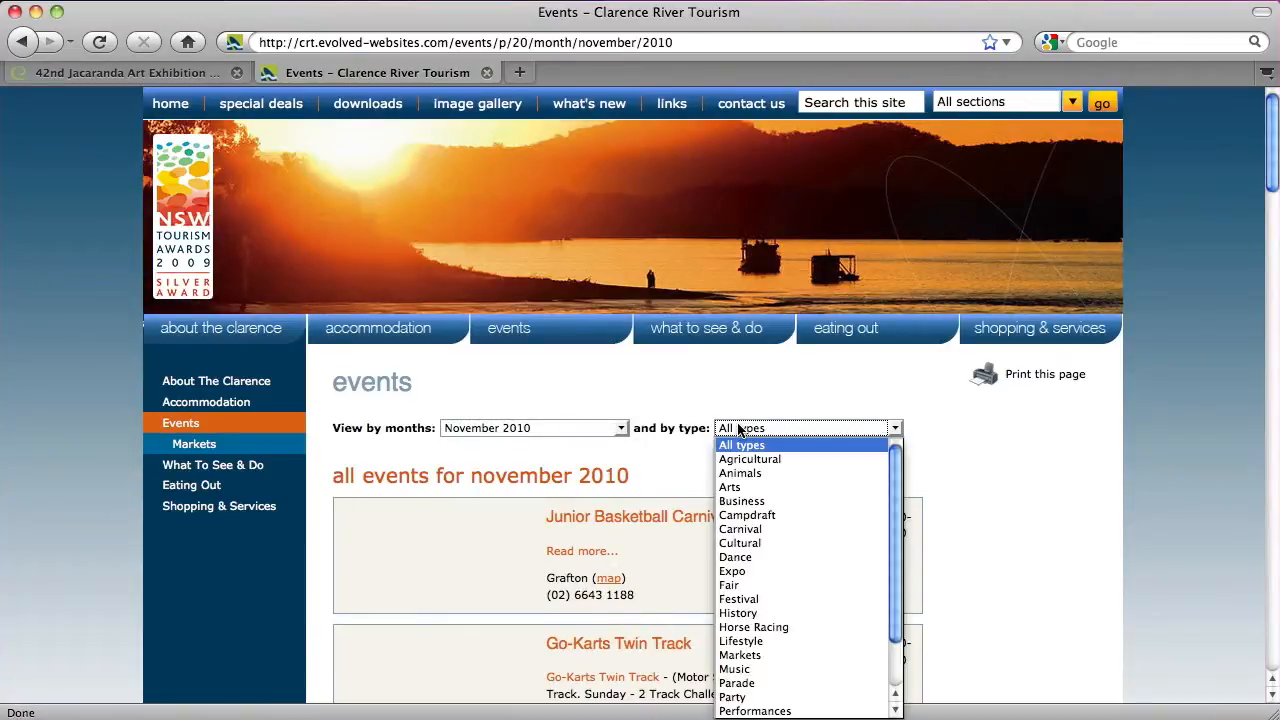
left_click(730, 487)
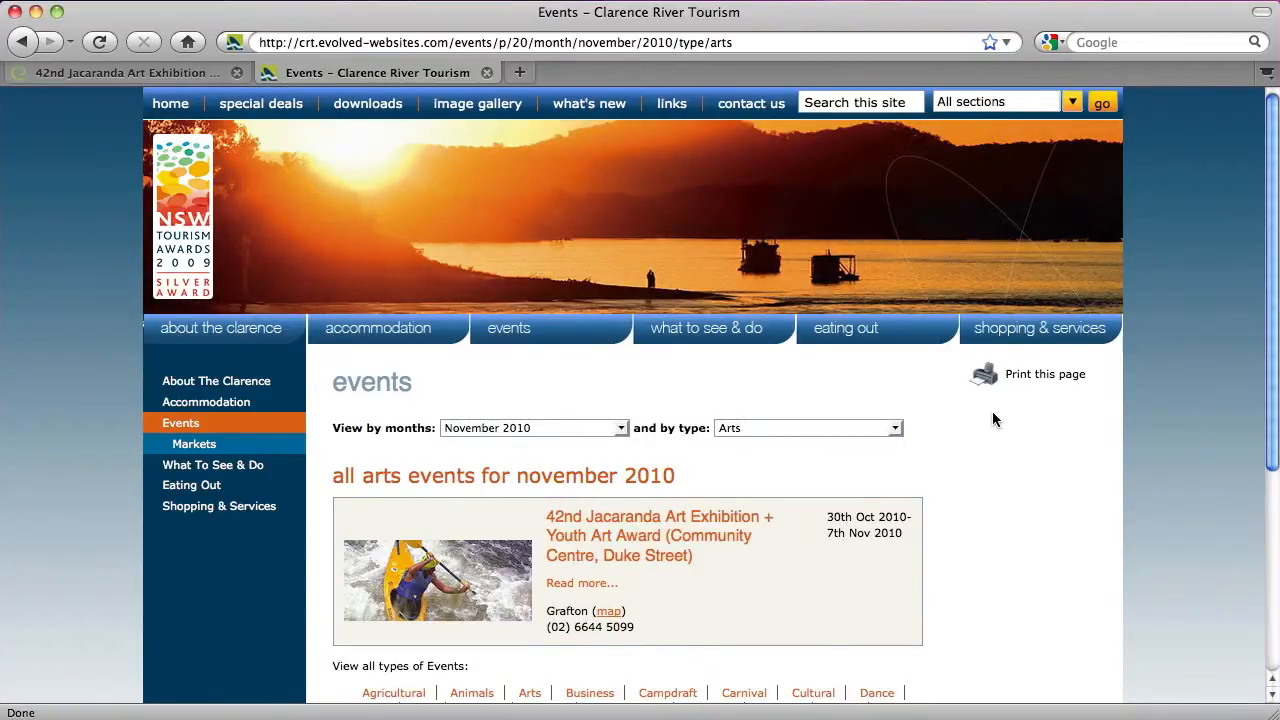
left_click(785, 430)
scroll(783, 460, "down", 2)
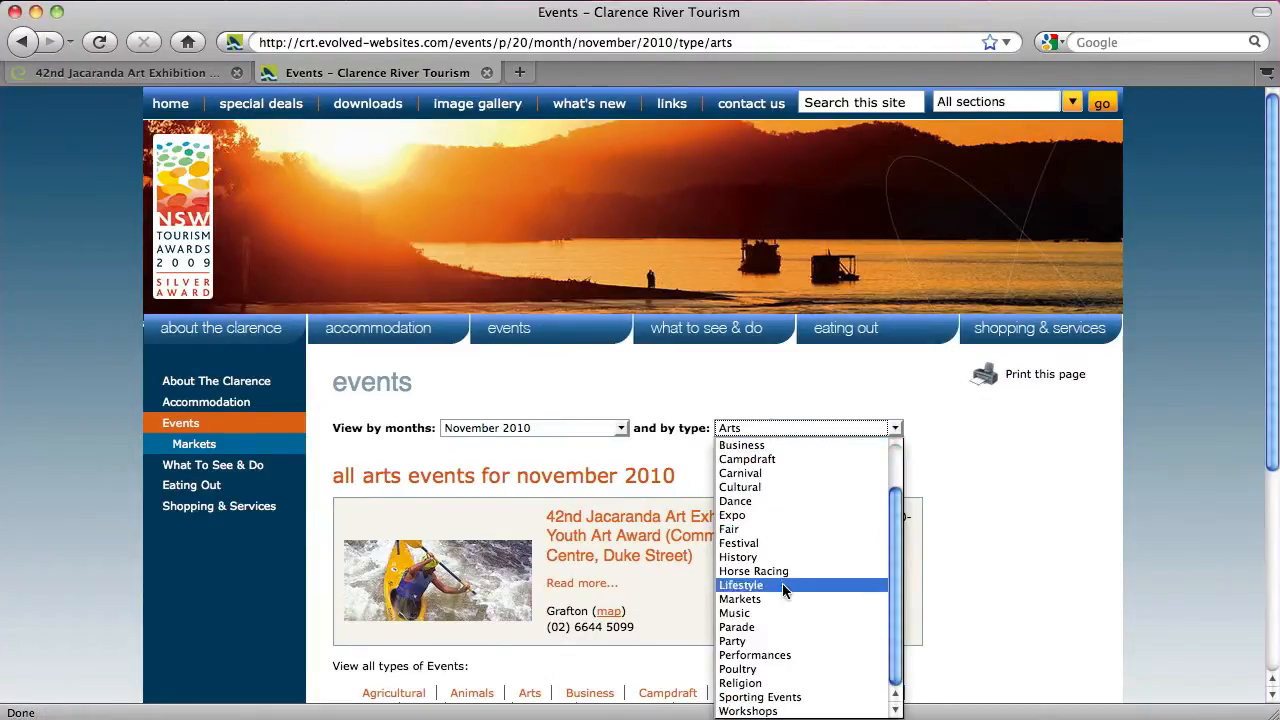
left_click(780, 699)
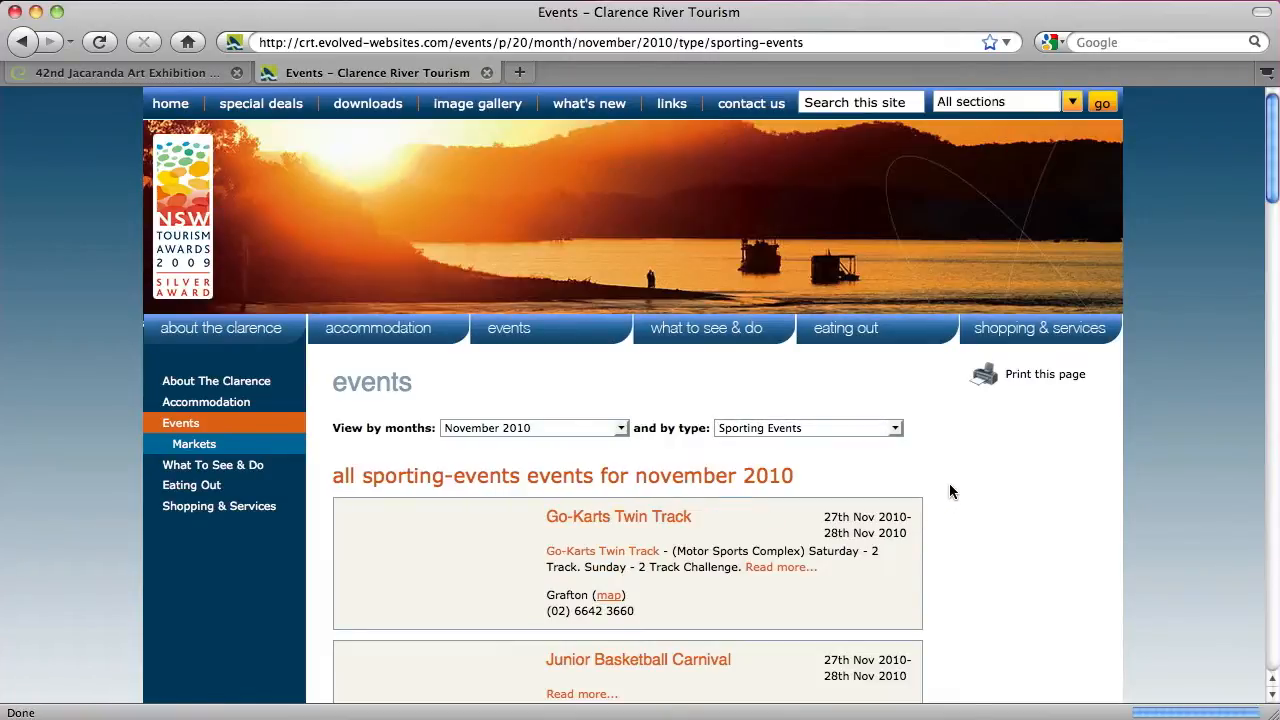
scroll(949, 483, "down", 5)
scroll(950, 485, "down", 15)
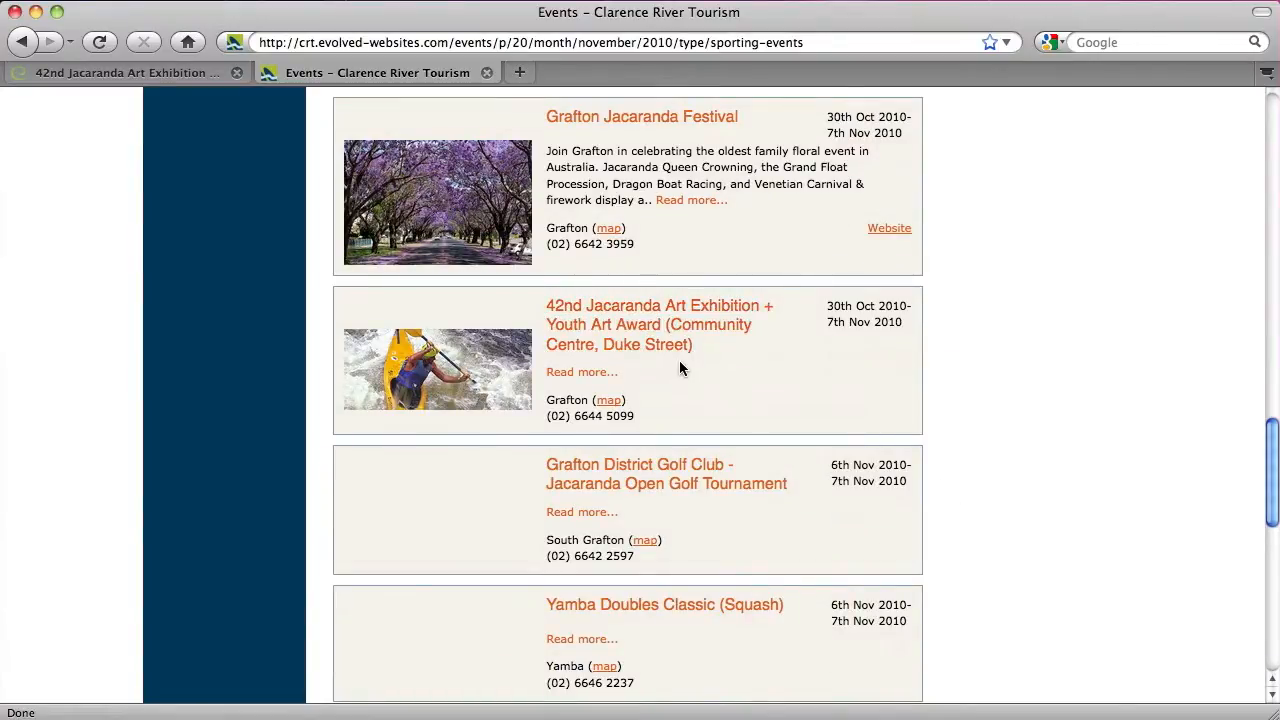
left_click(195, 71)
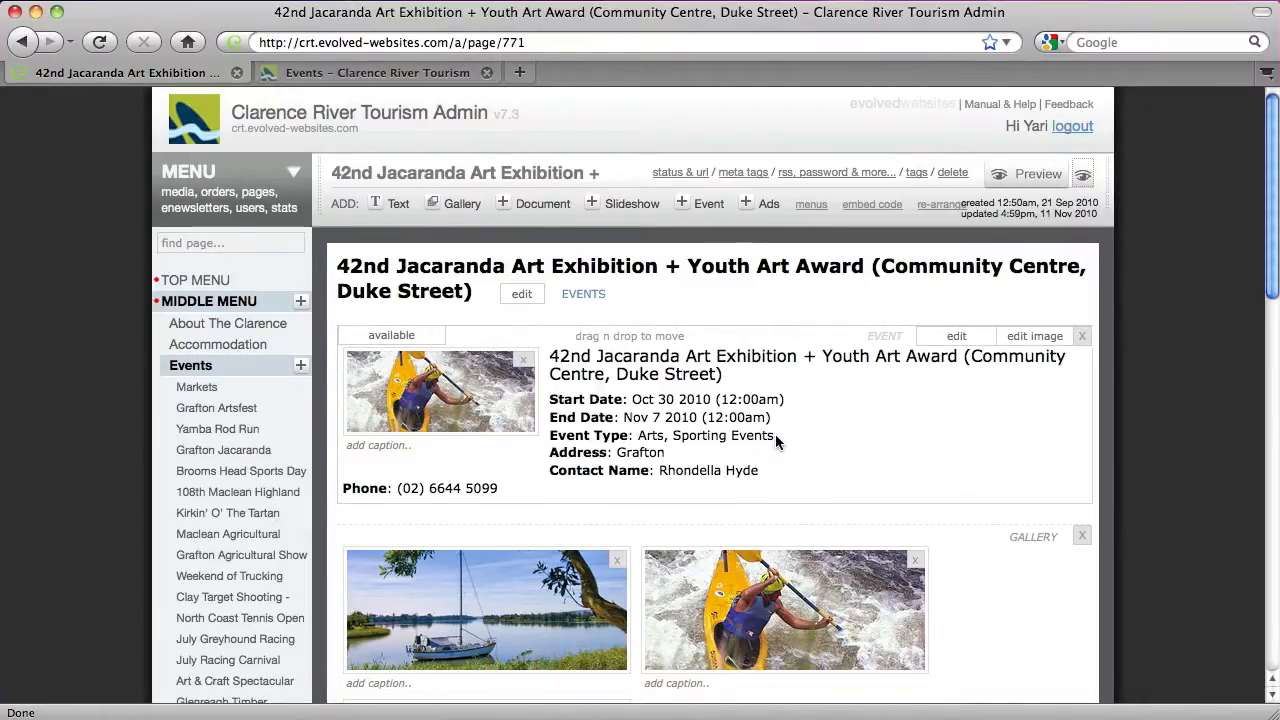
Remove the Jacaranda page's gallery, documents and event image, confirming each, then preview the page
left_click(1084, 537)
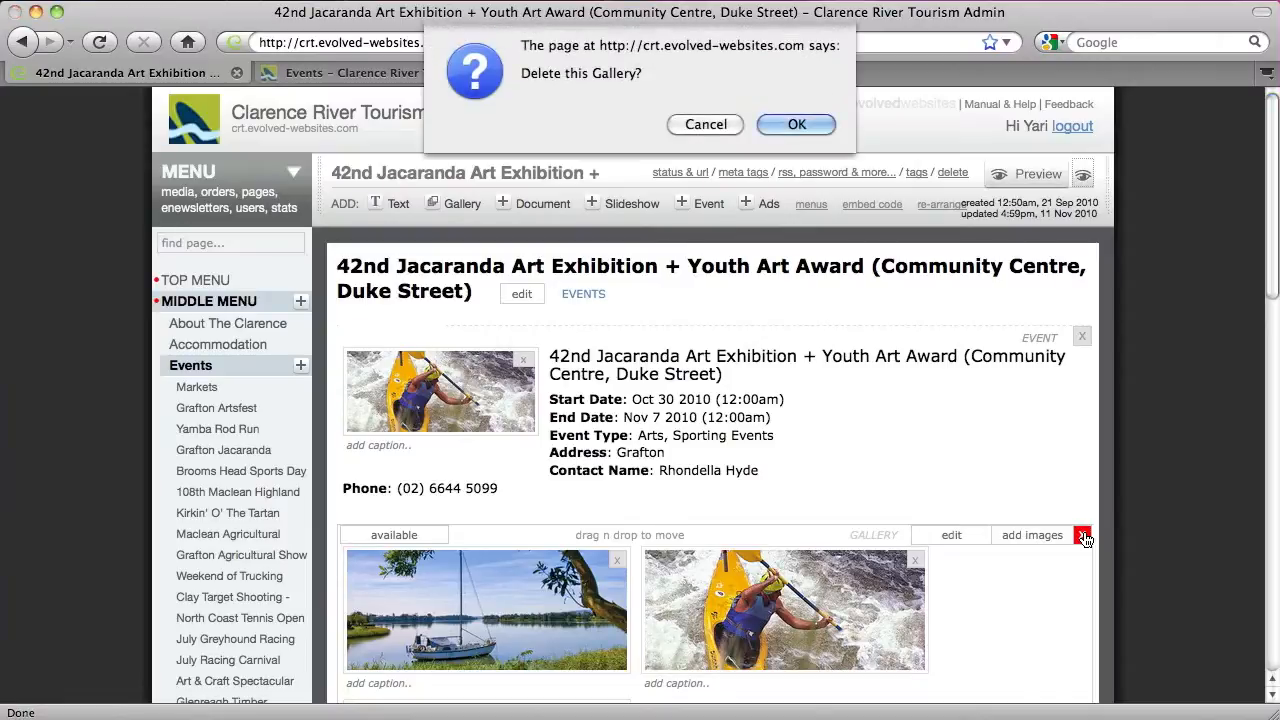
left_click(791, 122)
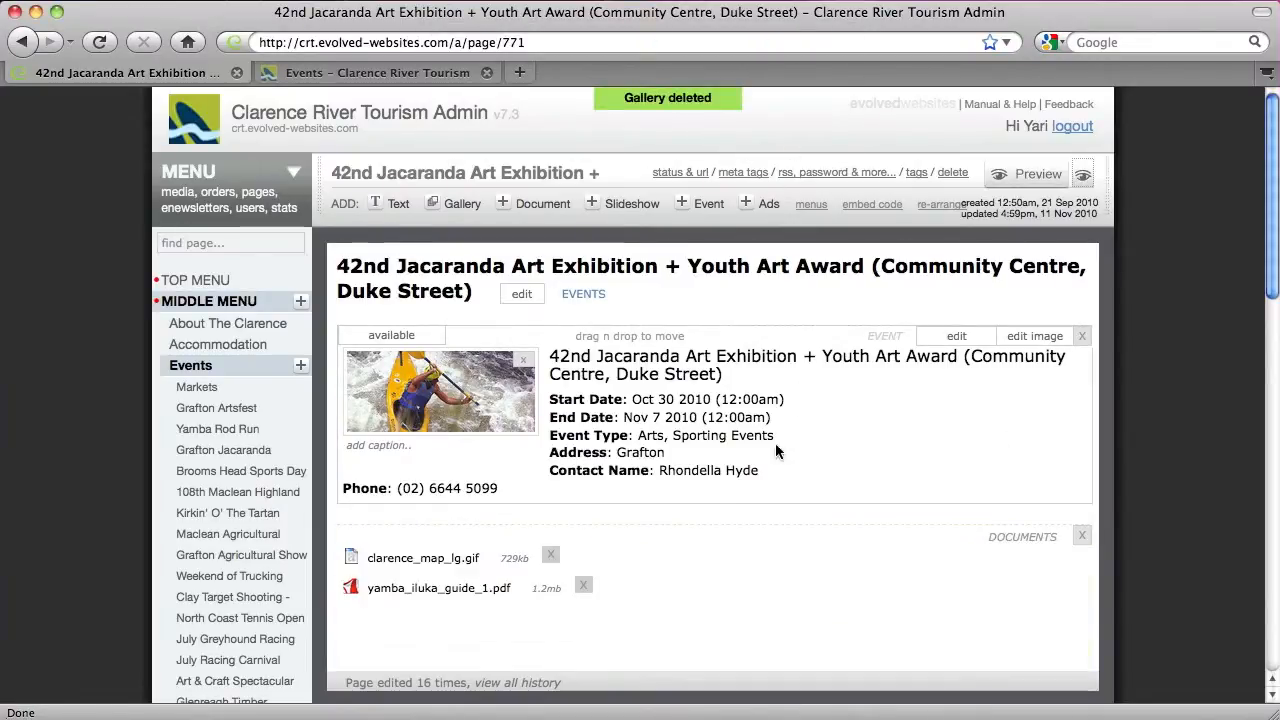
left_click(1081, 536)
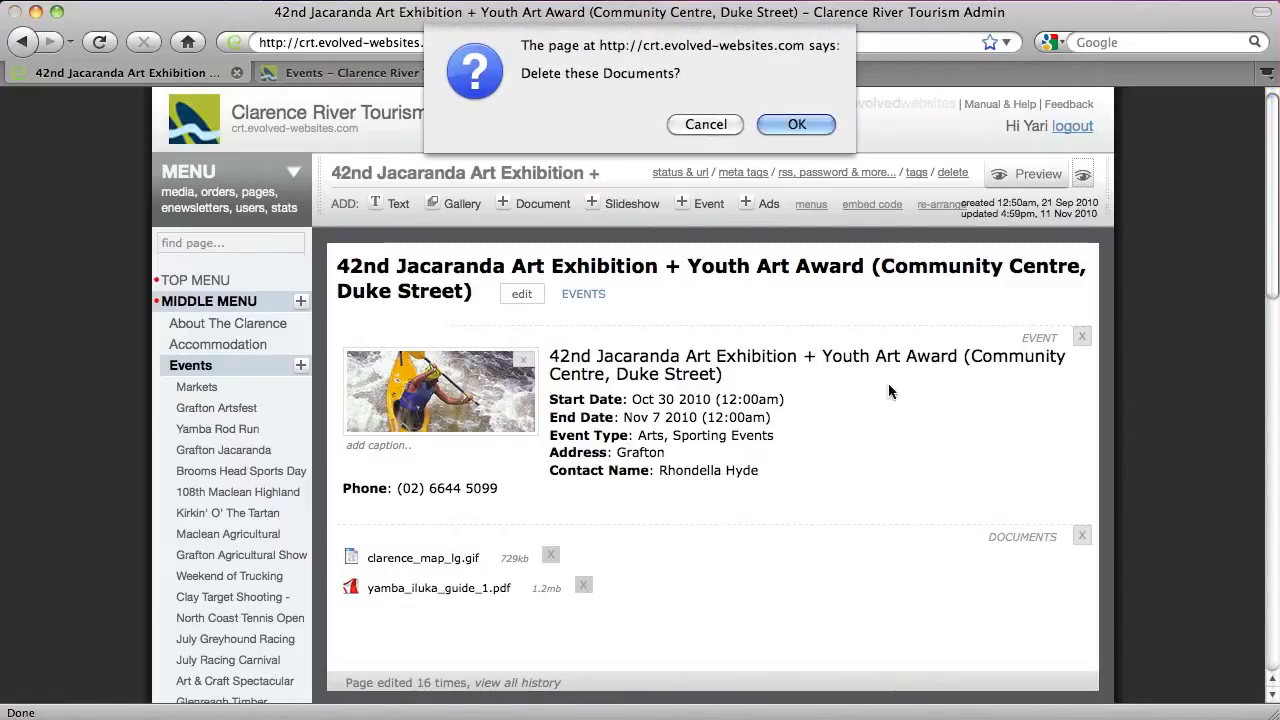
left_click(800, 126)
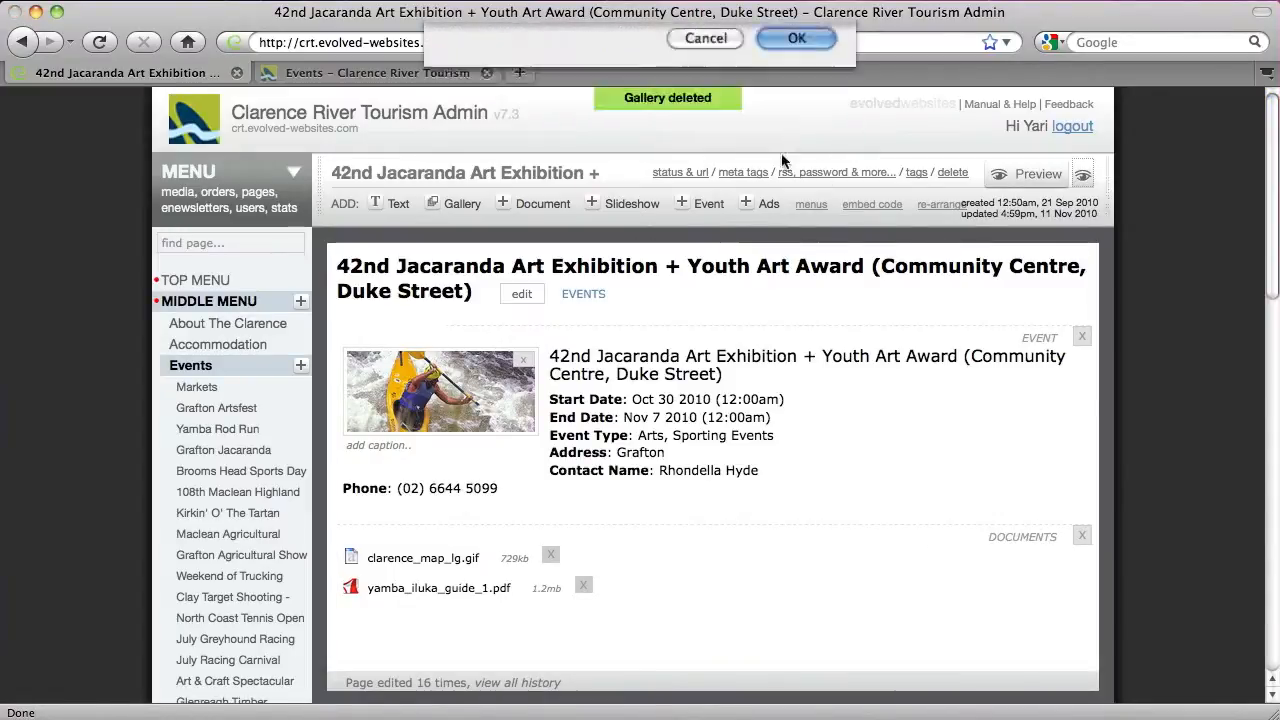
left_click(519, 357)
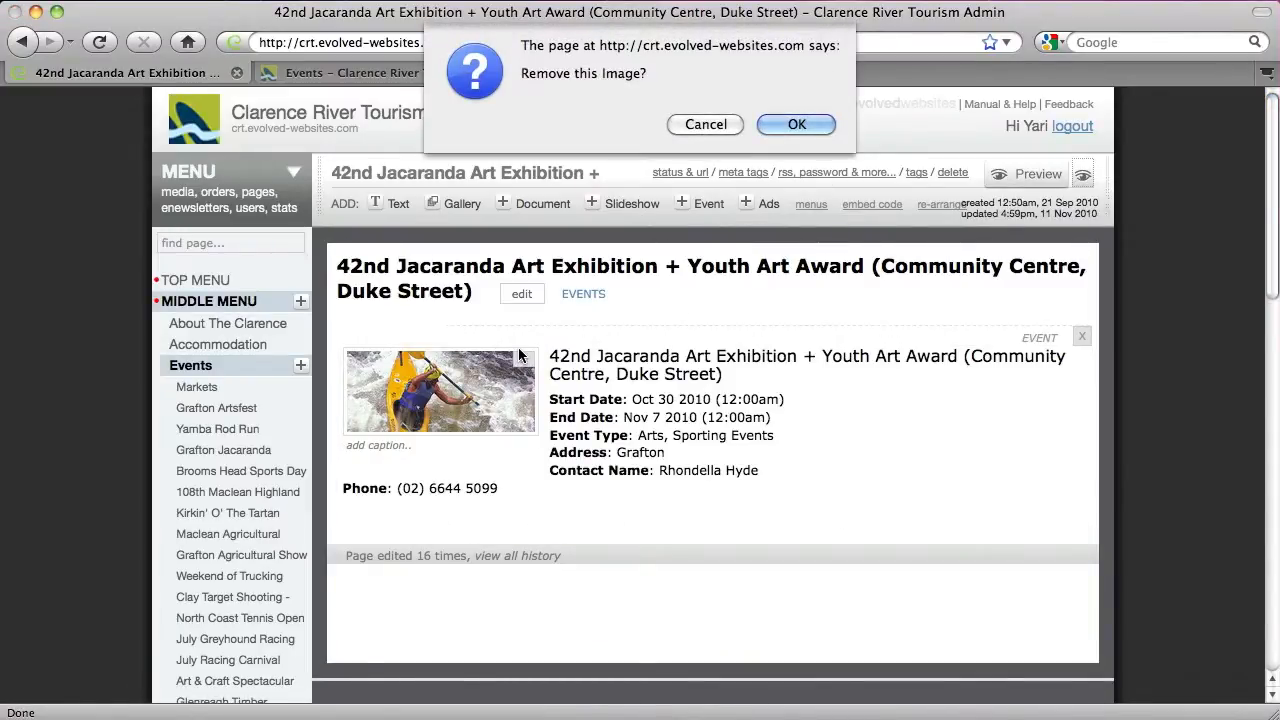
left_click(779, 125)
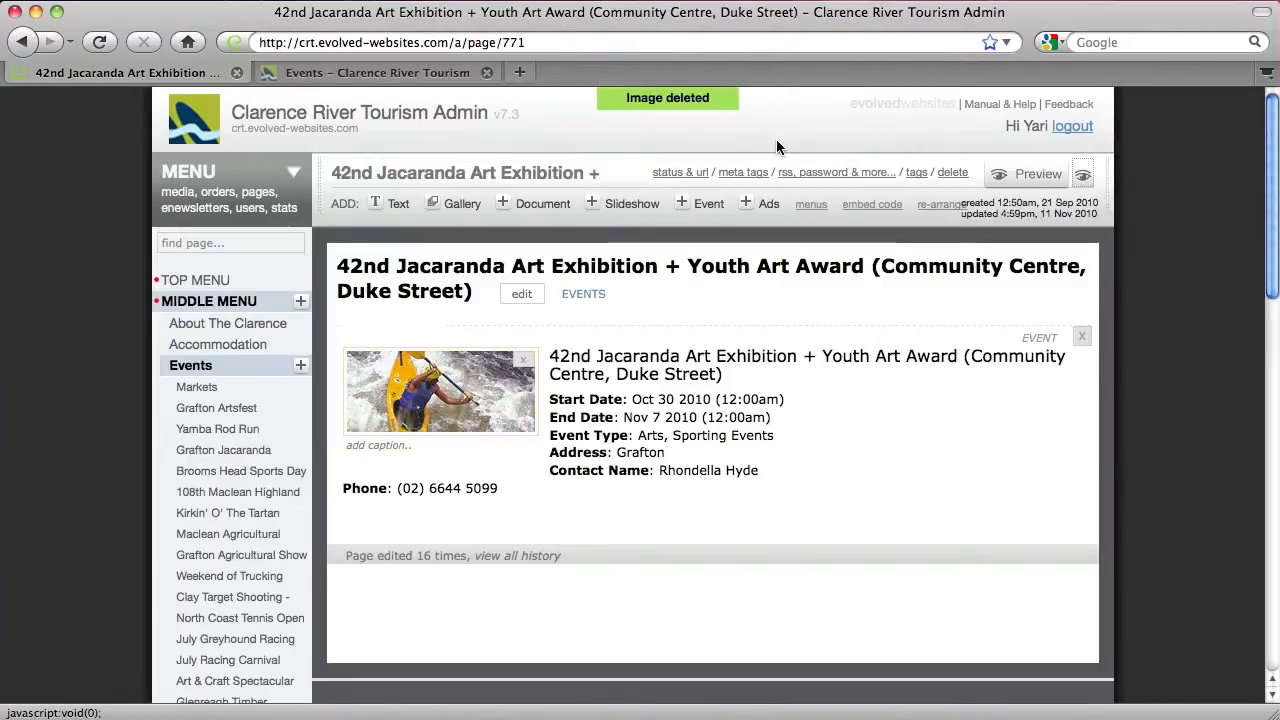
left_click(1000, 170)
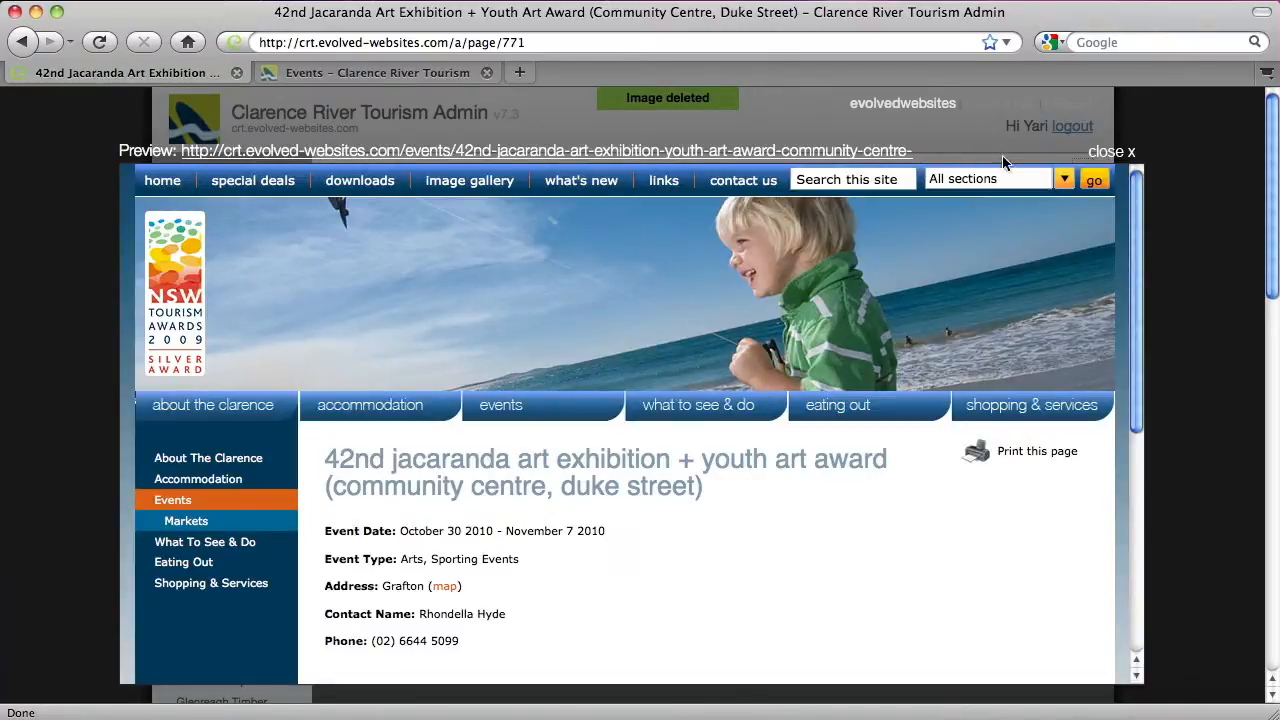
Close the preview, delete Sporting Events so the event type reads only Arts, and save
left_click(1120, 162)
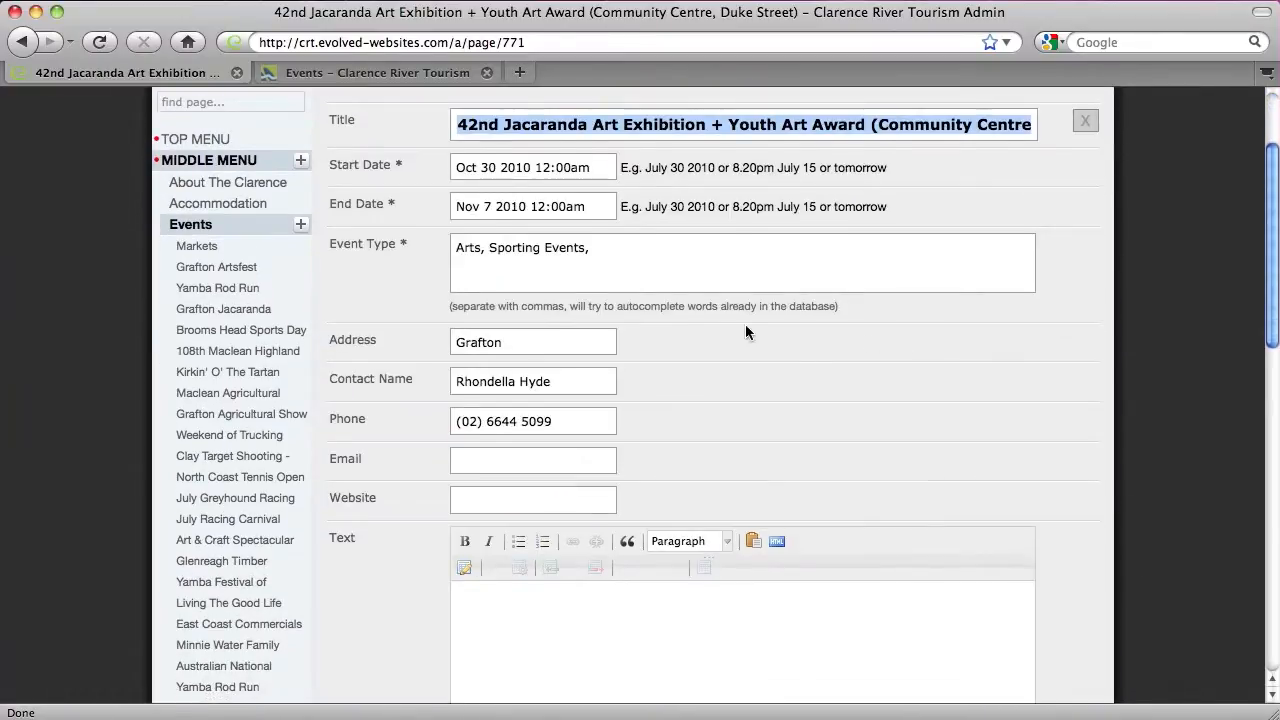
left_click_drag(488, 249, 623, 251)
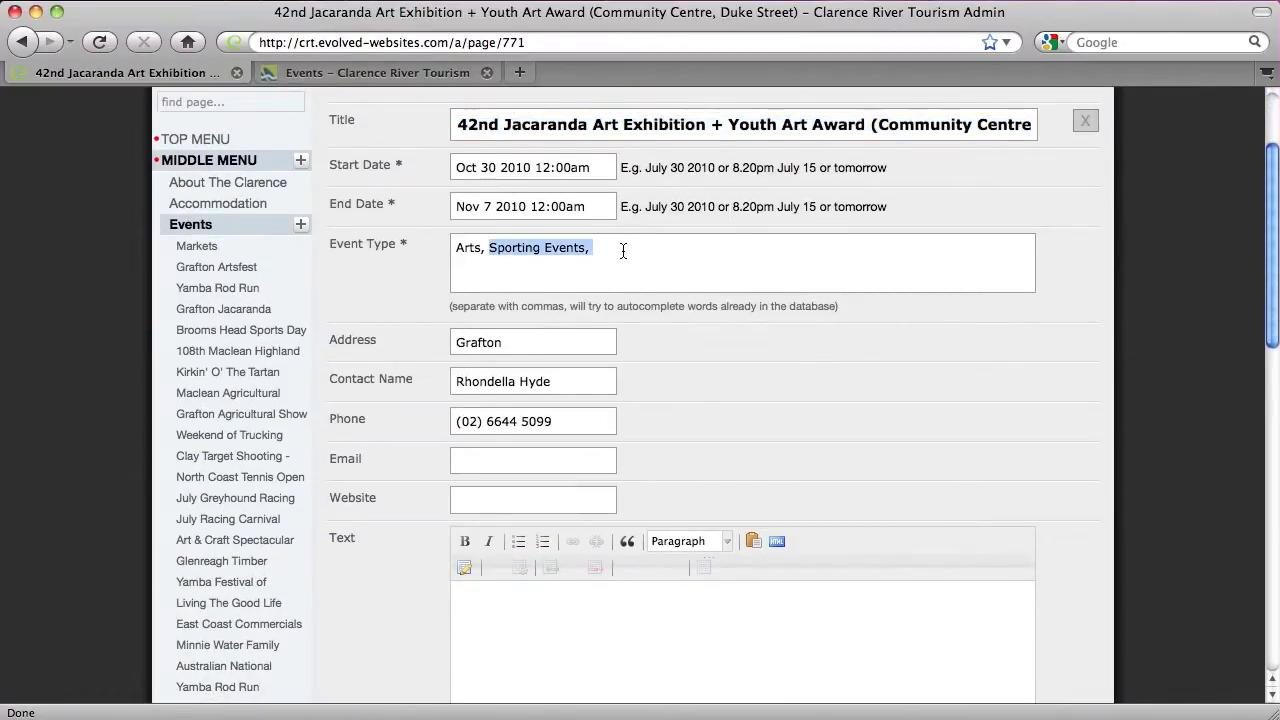
key("BackSpace")
key("BackSpace")
key("BackSpace")
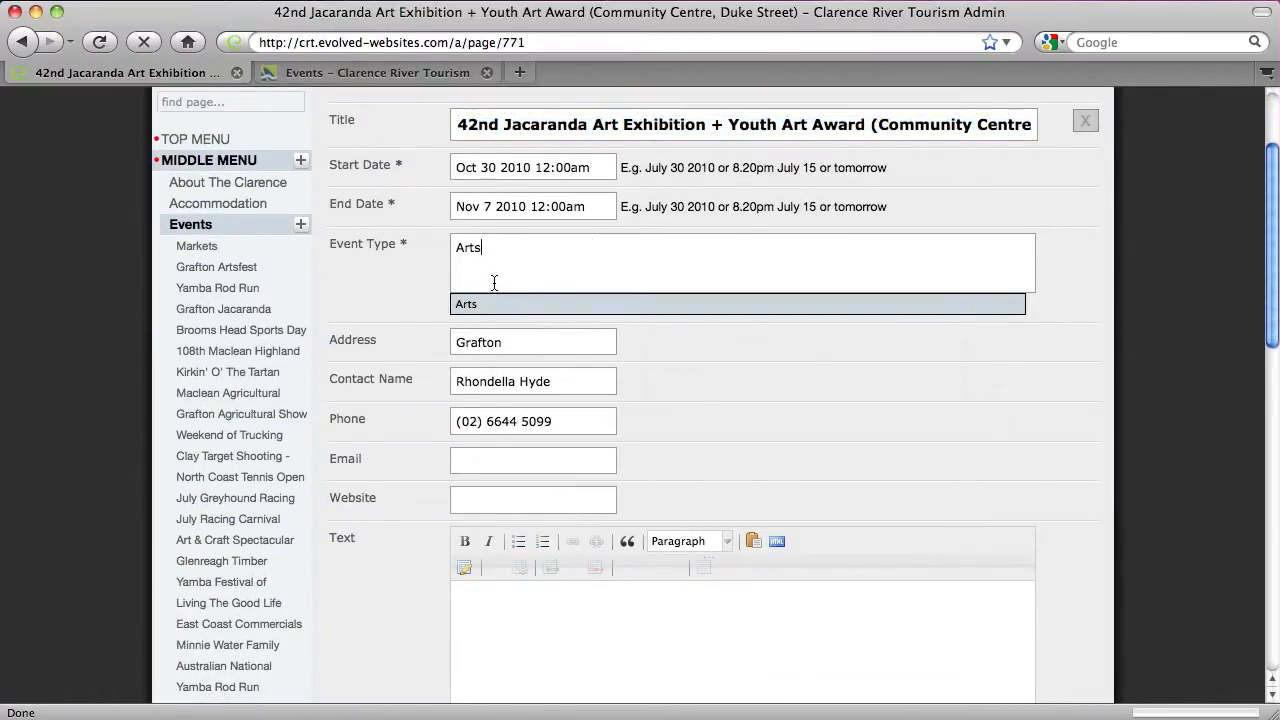
left_click(488, 303)
scroll(486, 292, "down", 10)
scroll(486, 292, "up", 4)
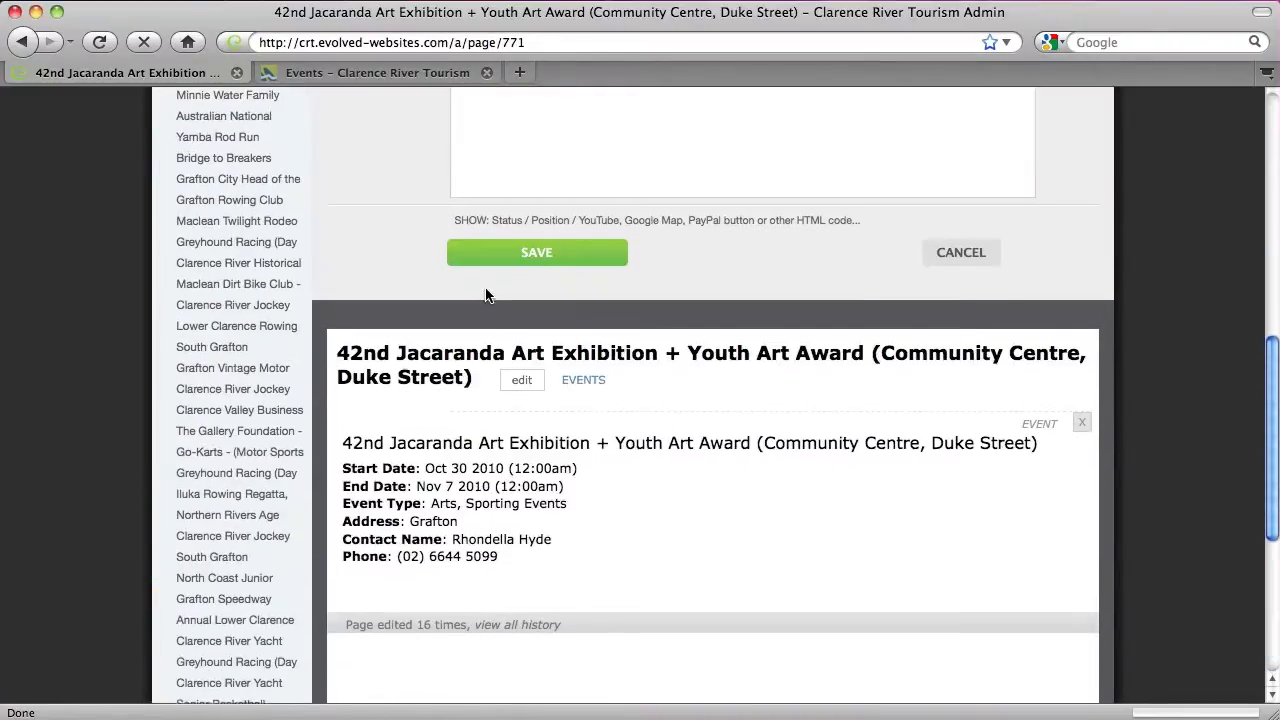
left_click(500, 258)
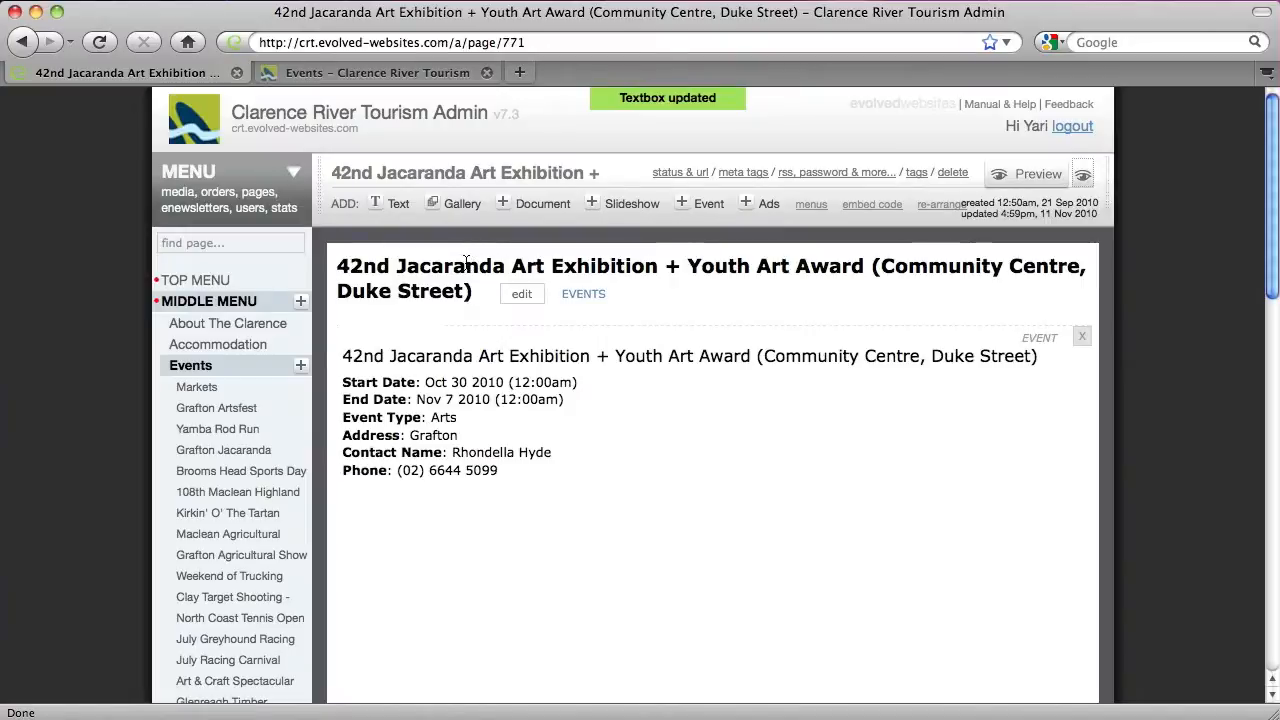
Add a page named Sample Event under Events with the Events template and save it
left_click(302, 369)
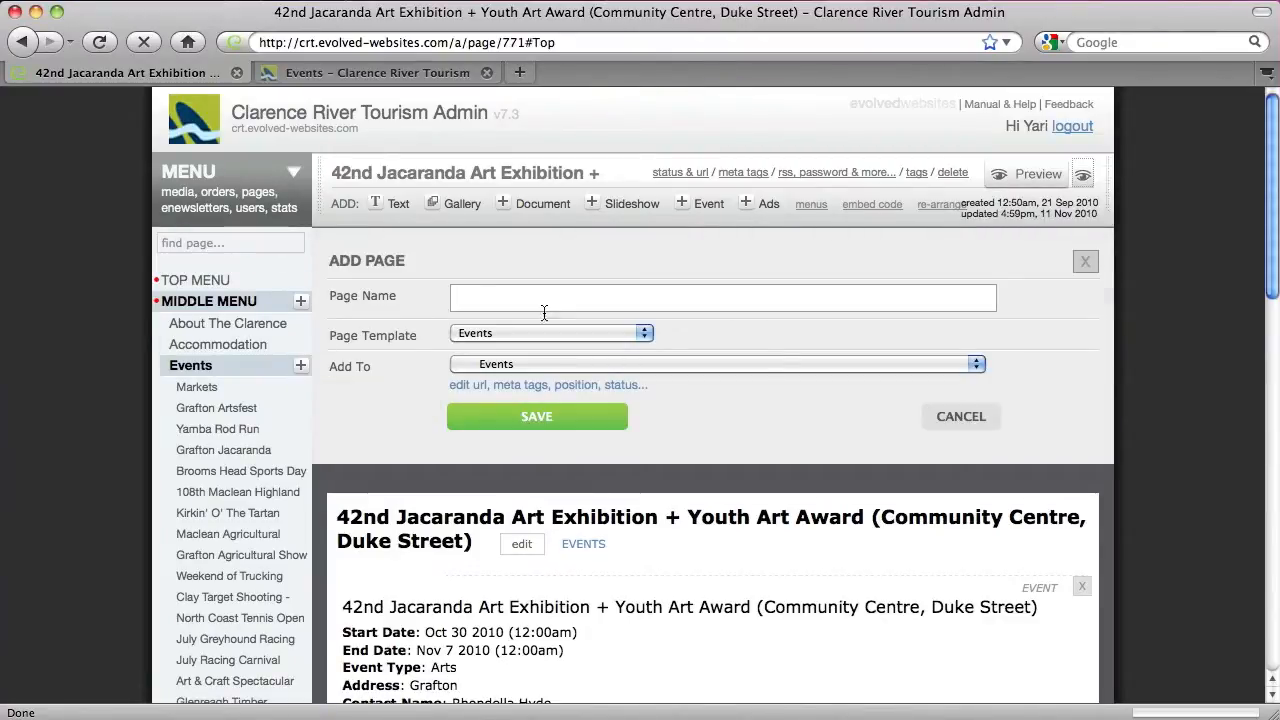
left_click(487, 299)
type("Sample Event")
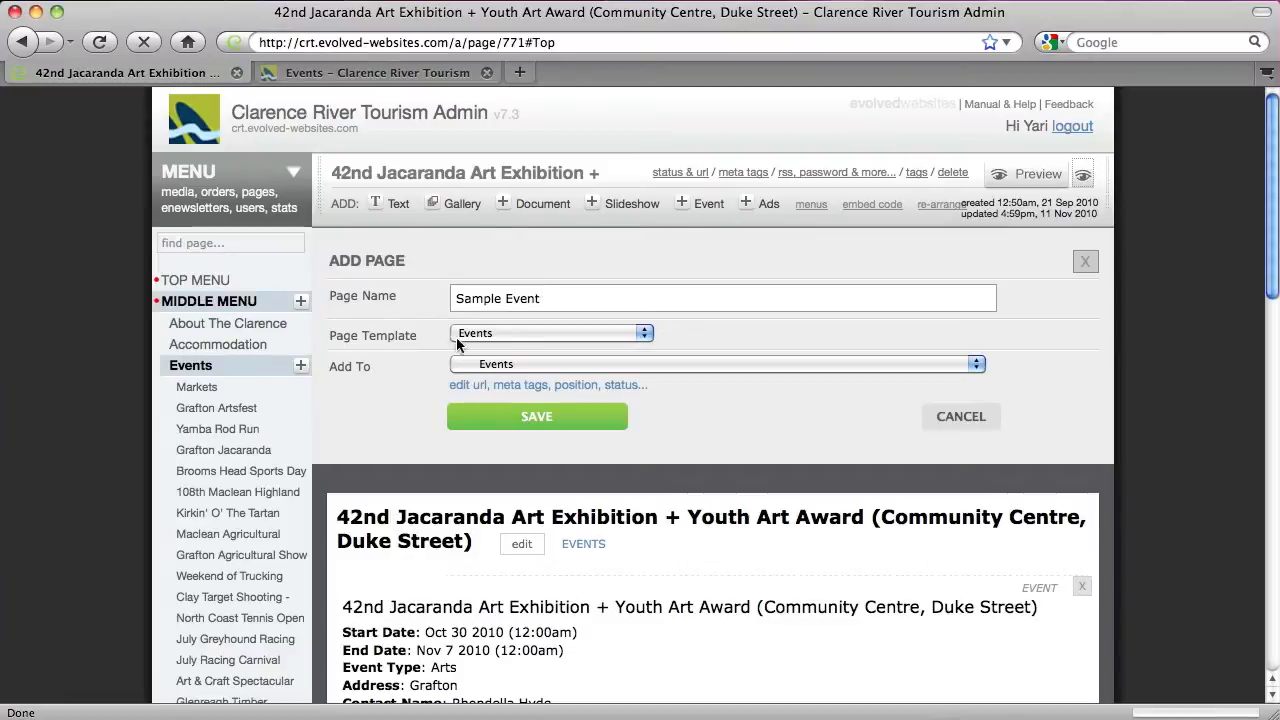
left_click(500, 414)
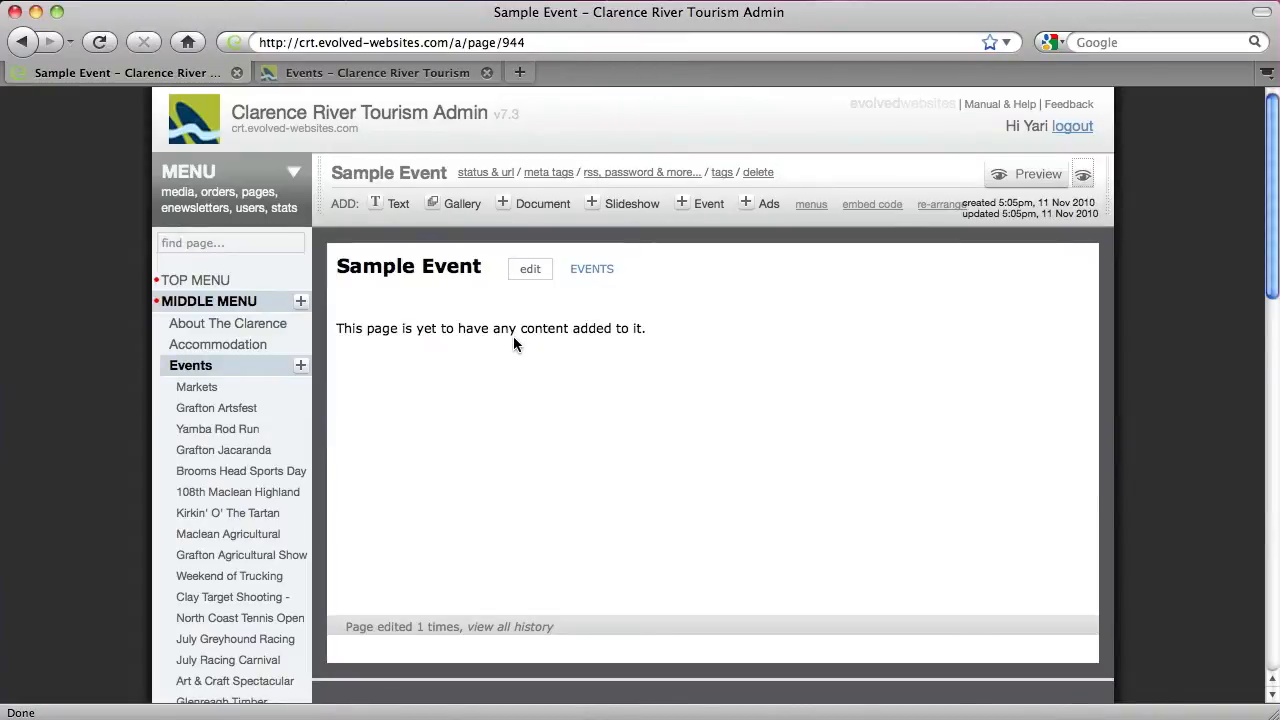
Add an event item titled SAMPLE ONLY running Nov 3 2010 to Dec 5 2011
left_click(698, 205)
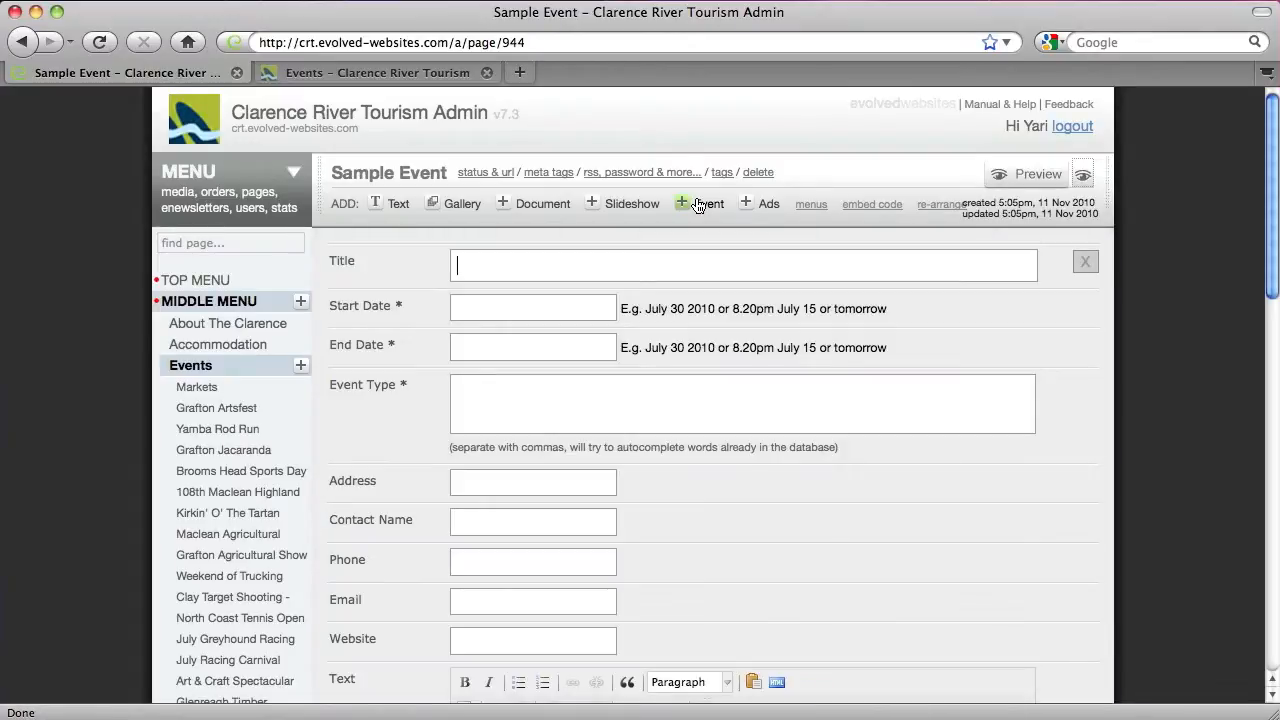
left_click(477, 349)
type("Samp")
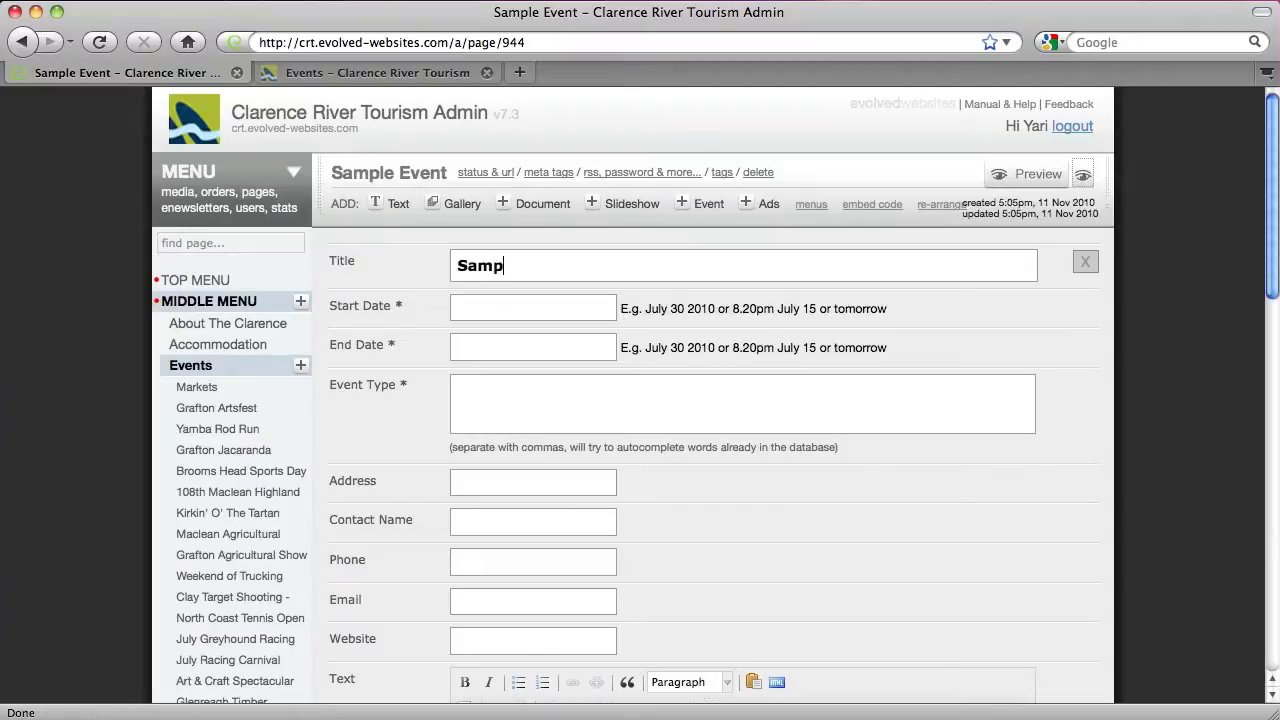
key("super+a")
type("SAMPLE ONLY")
key("Tab")
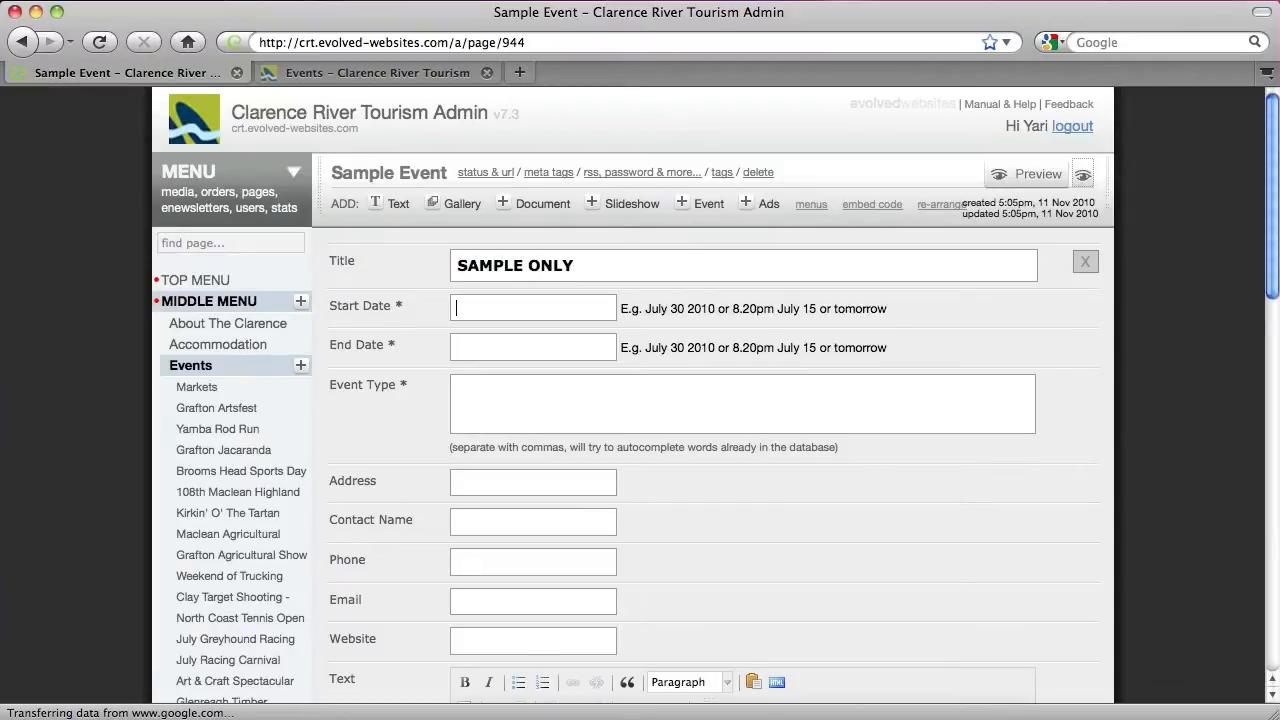
type("Nov 3")
Set event types Arts, Sporting Events and enter placeholder address and contact name
left_click(510, 383)
type("Arts, ")
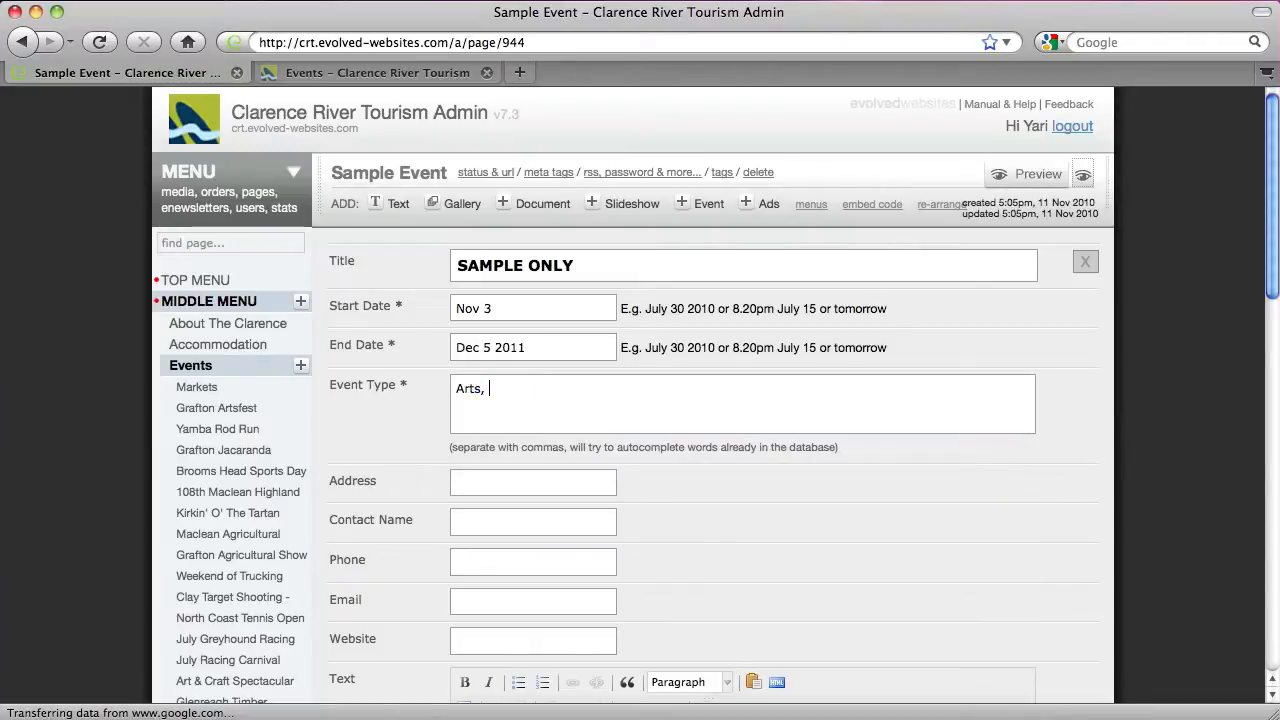
type("Sporting Events,")
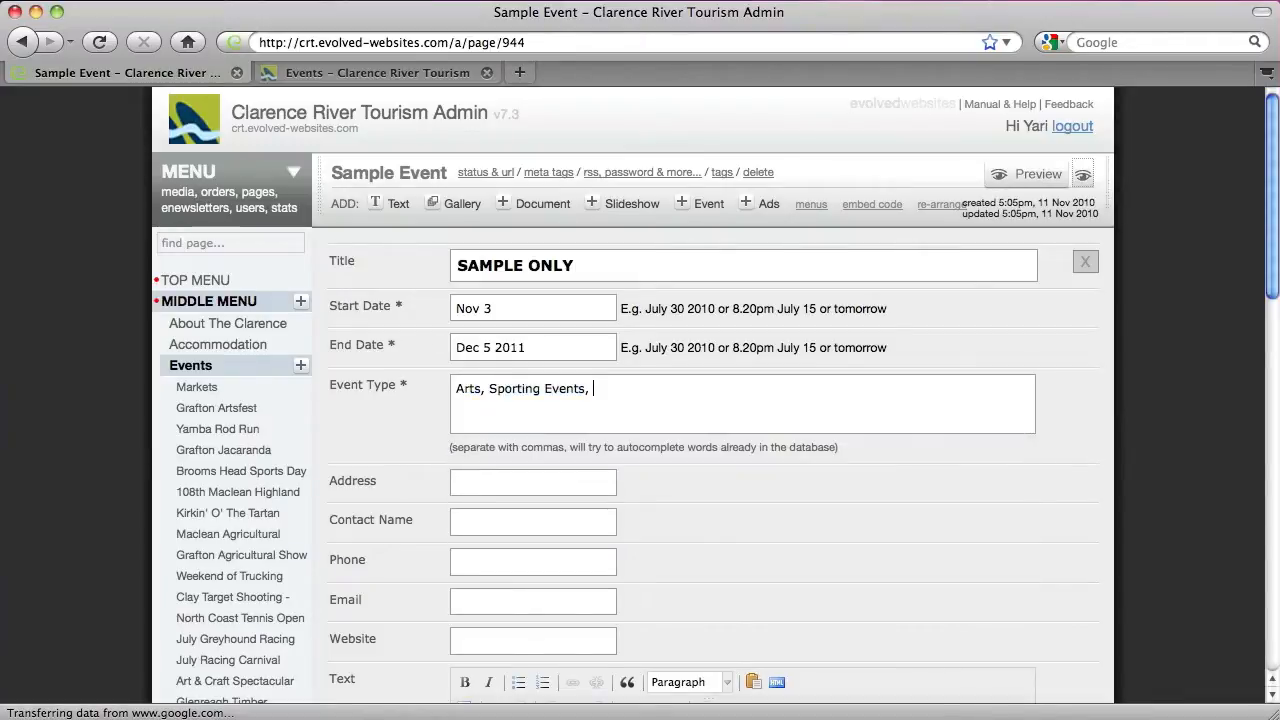
scroll(343, 399, "down", 3)
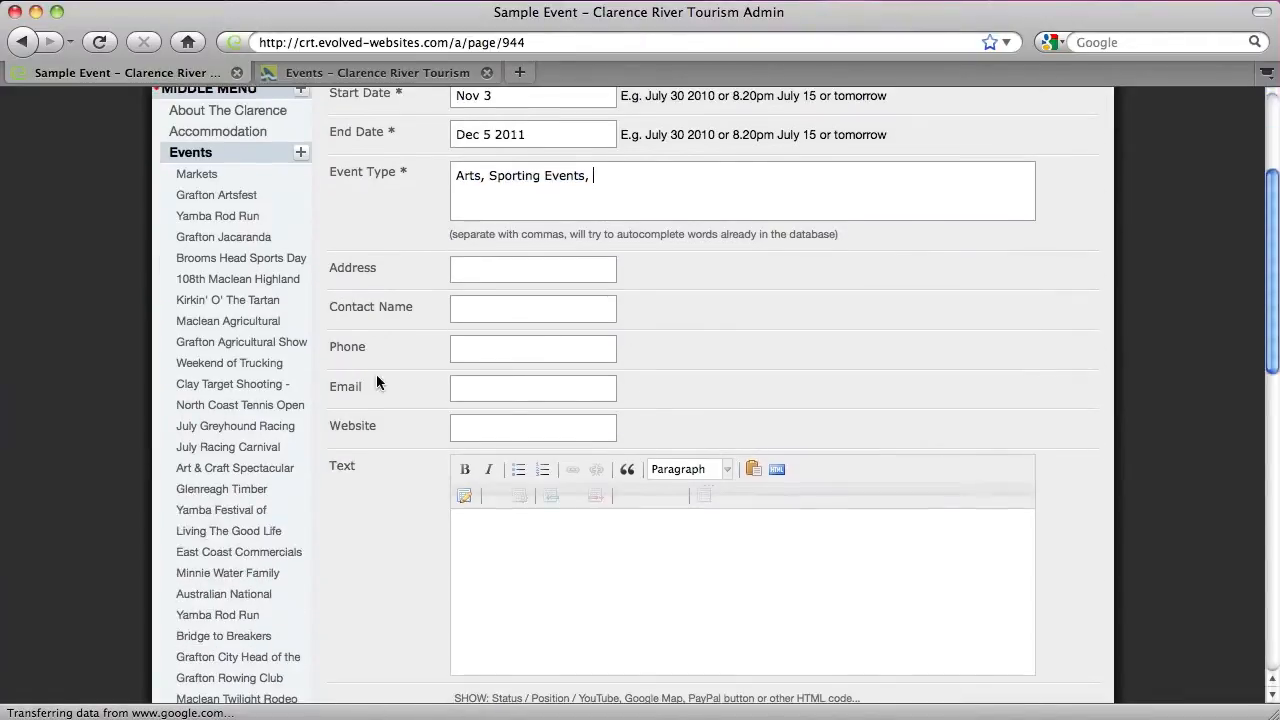
left_click(486, 273)
type("Blah")
key("Tab")
type("BlahBlah")
key("Tab")
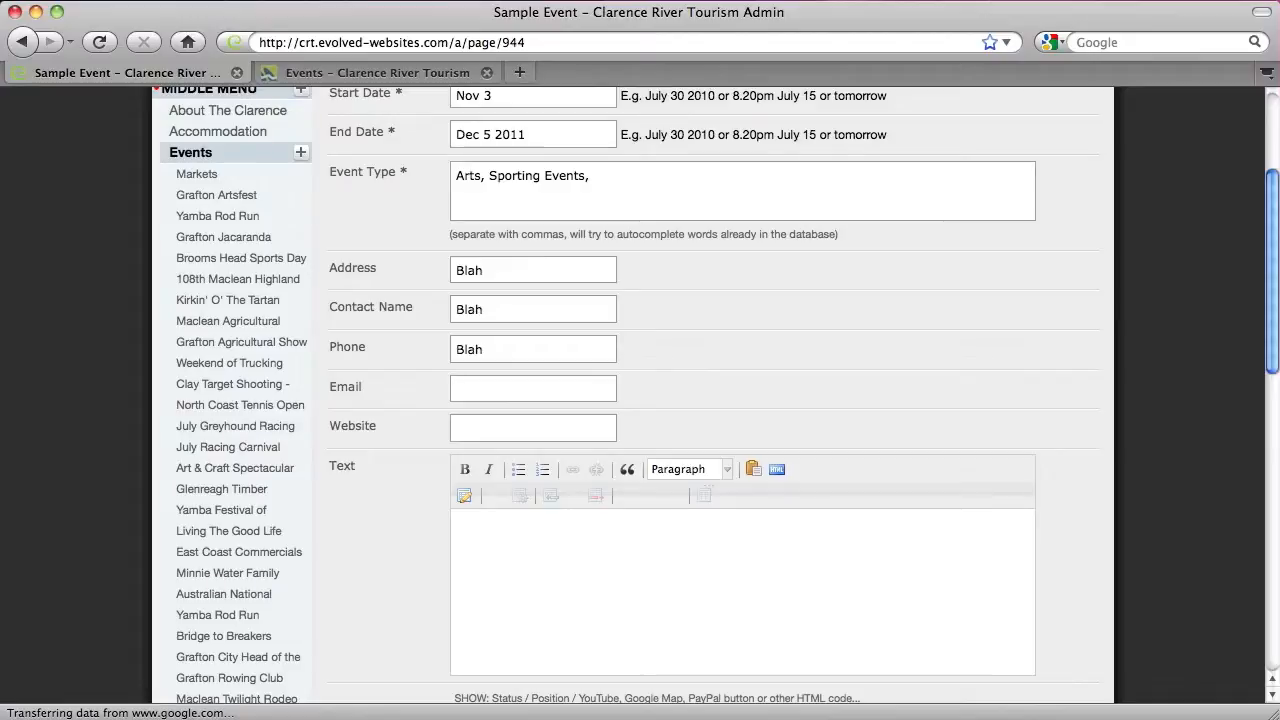
key("super+a")
type("www.google.c")
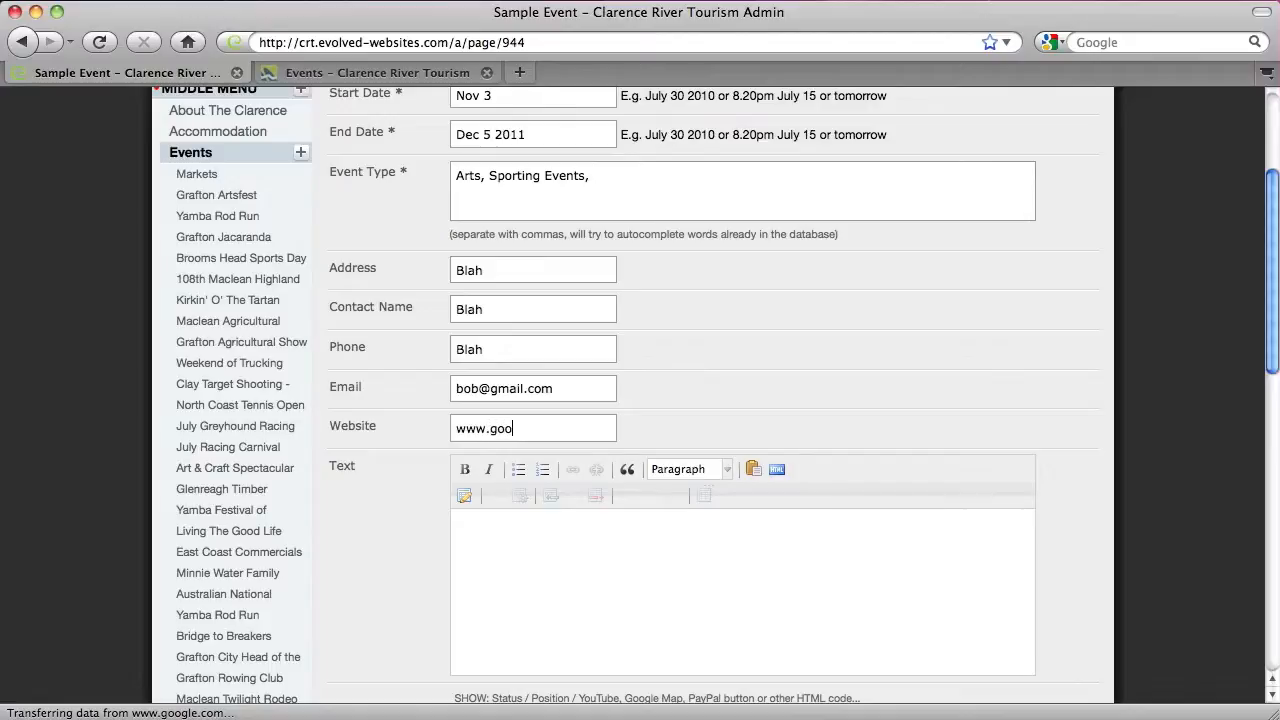
type("om")
scroll(495, 368, "down", 2)
left_click(533, 490)
type("Some ")
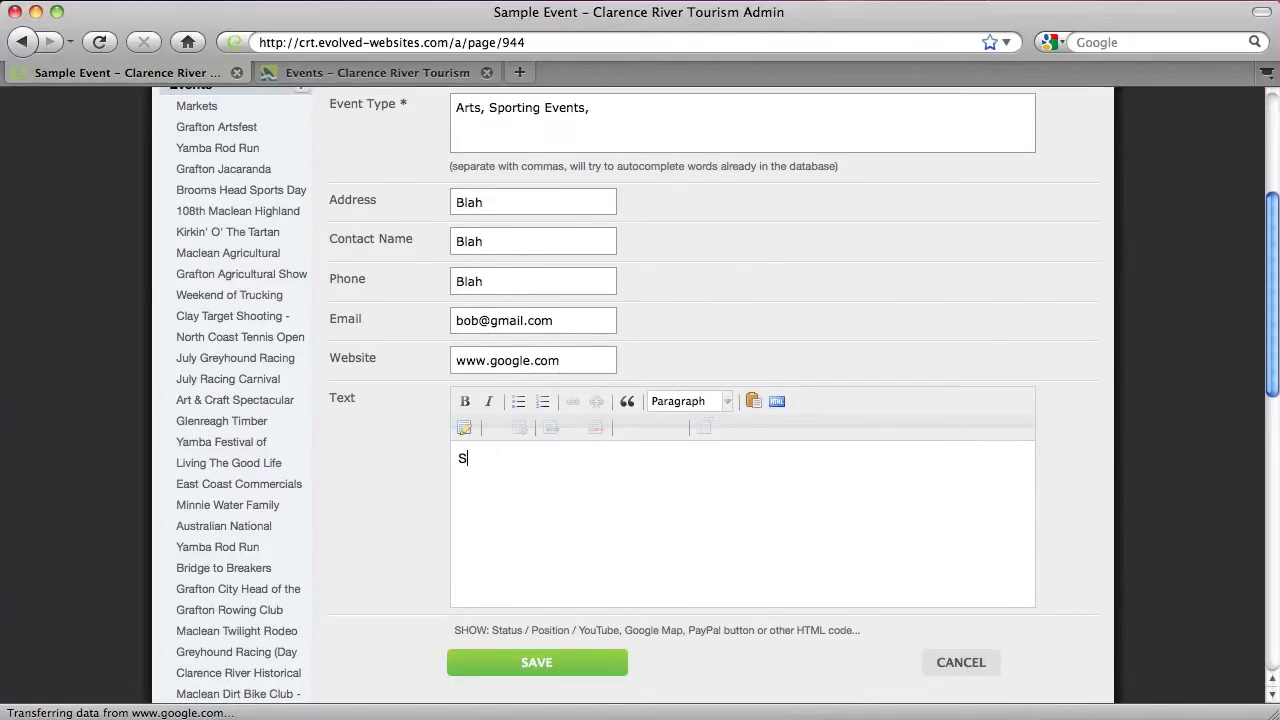
type("text here....")
left_click(522, 660)
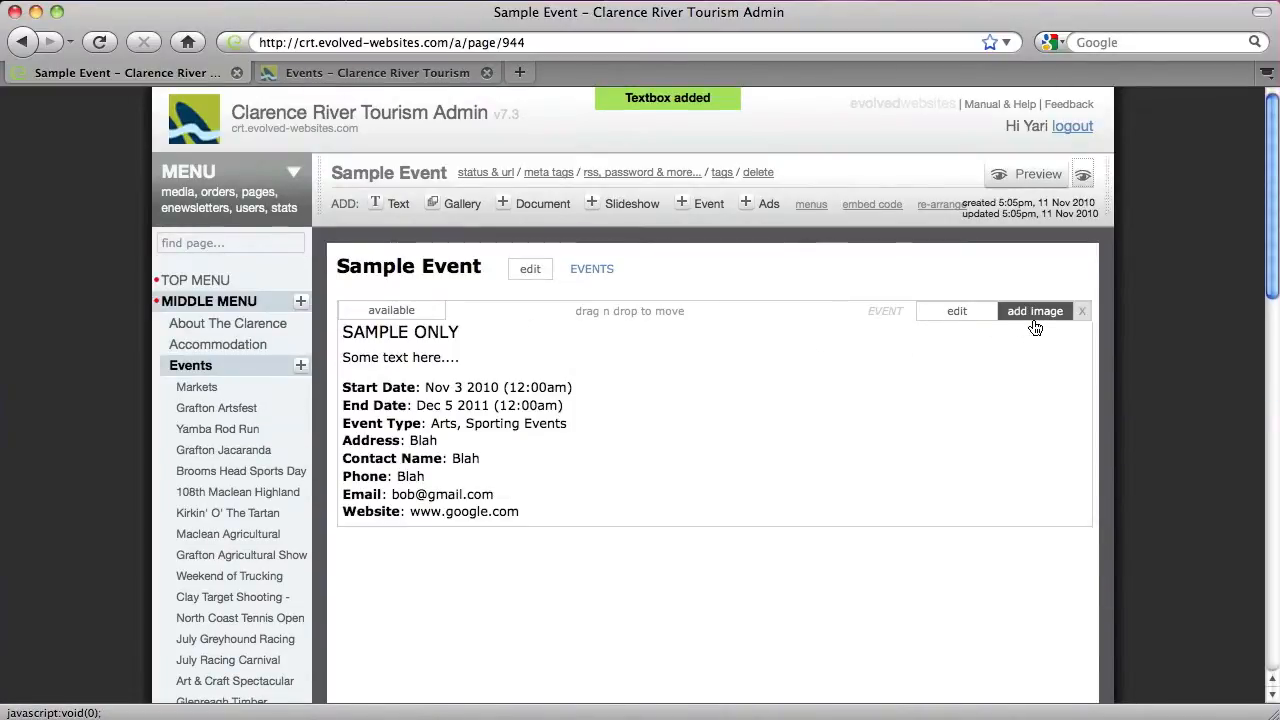
Attach clarence_boating.jpg as the SAMPLE ONLY event's image, then switch to the live events tab
left_click(1035, 311)
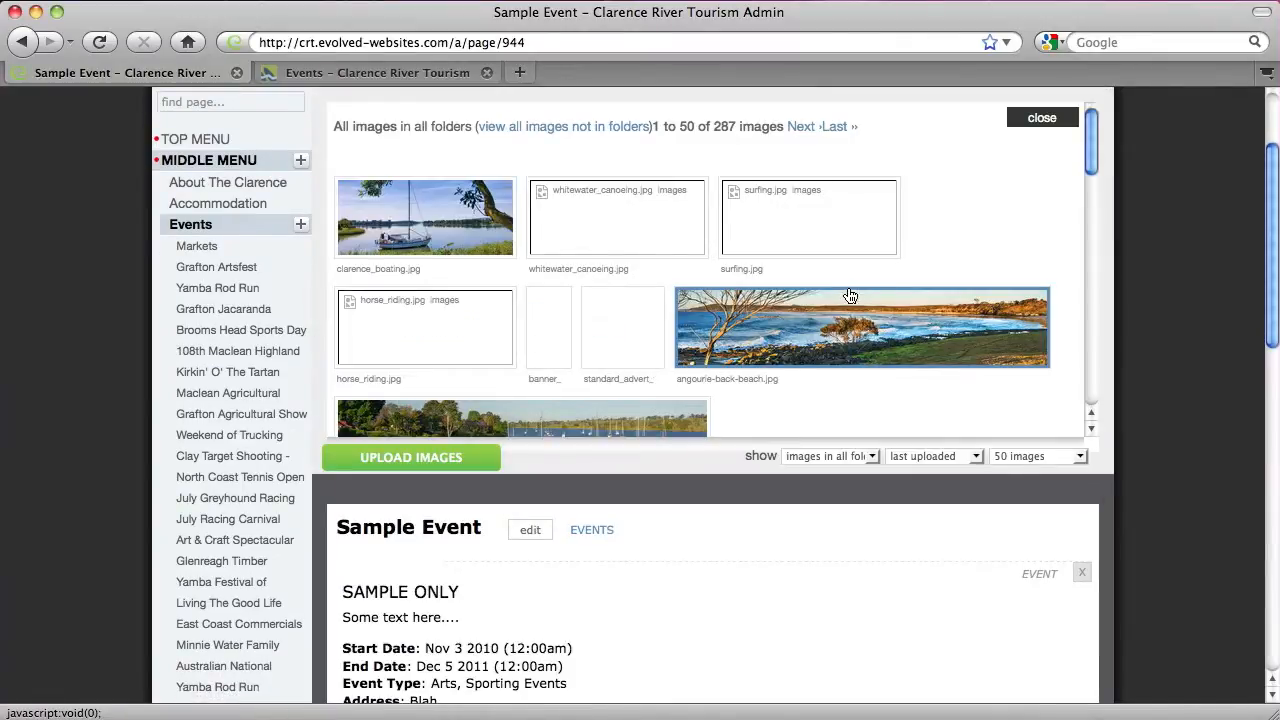
left_click(480, 221)
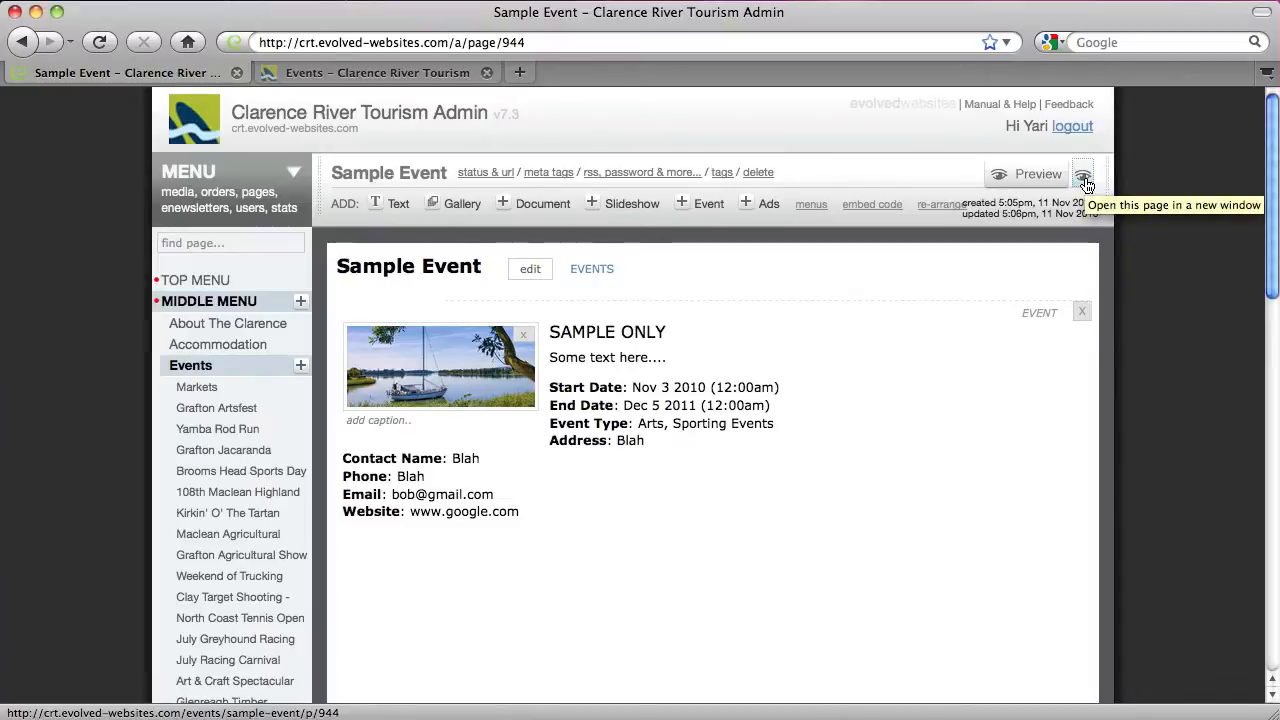
left_click(417, 77)
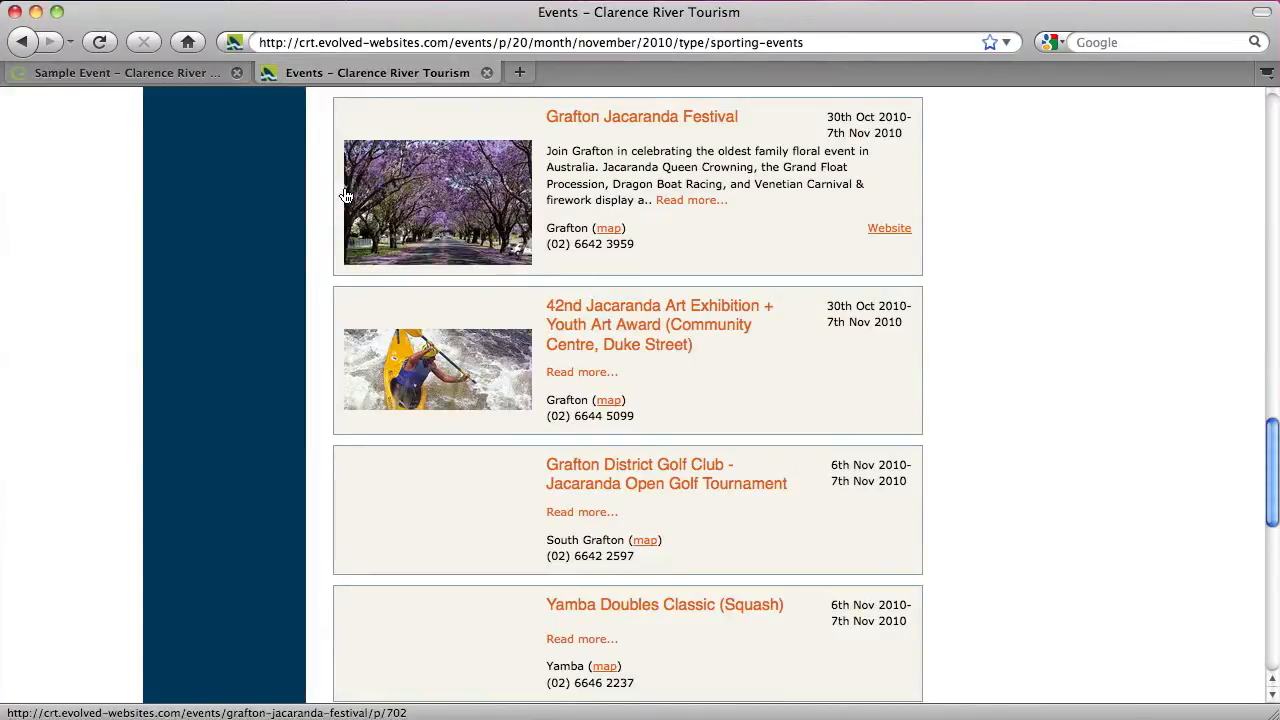
Reload the public Events listing, filter it to Arts, confirm SAMPLE ONLY appears, and close the tab
scroll(343, 194, "up", 15)
left_click(255, 435)
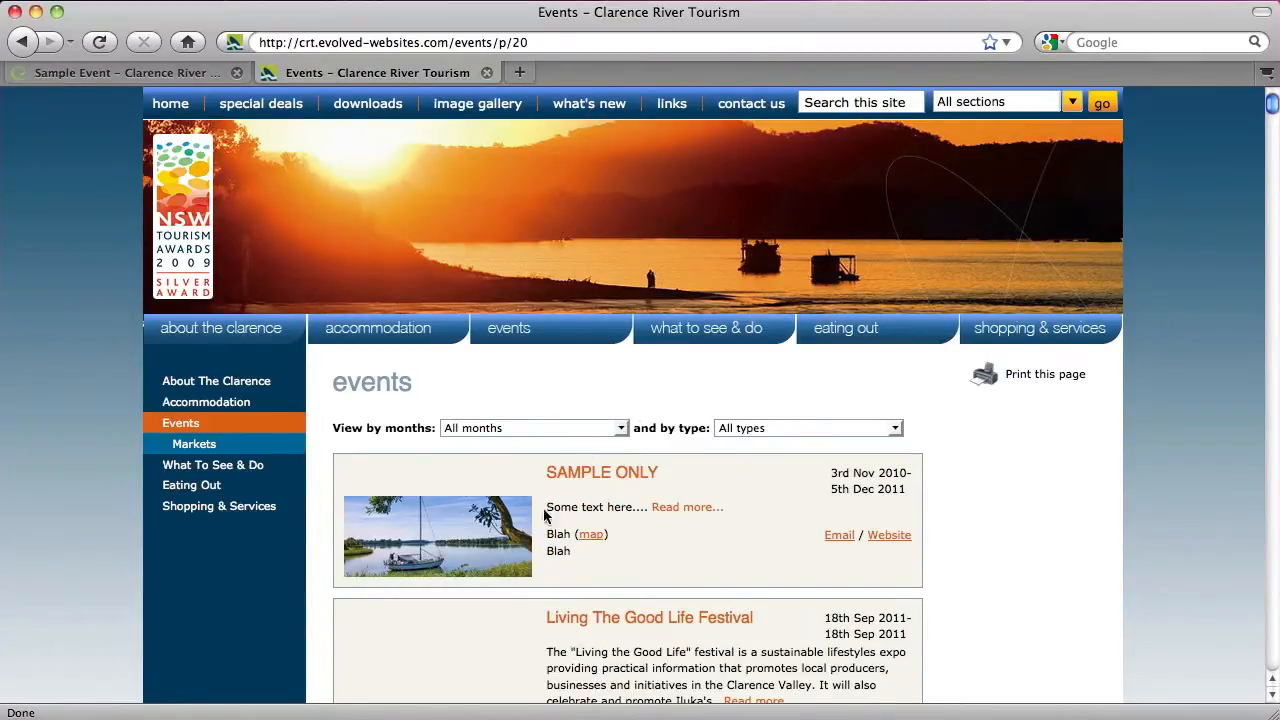
left_click_drag(830, 468, 918, 468)
left_click(777, 480)
left_click(769, 429)
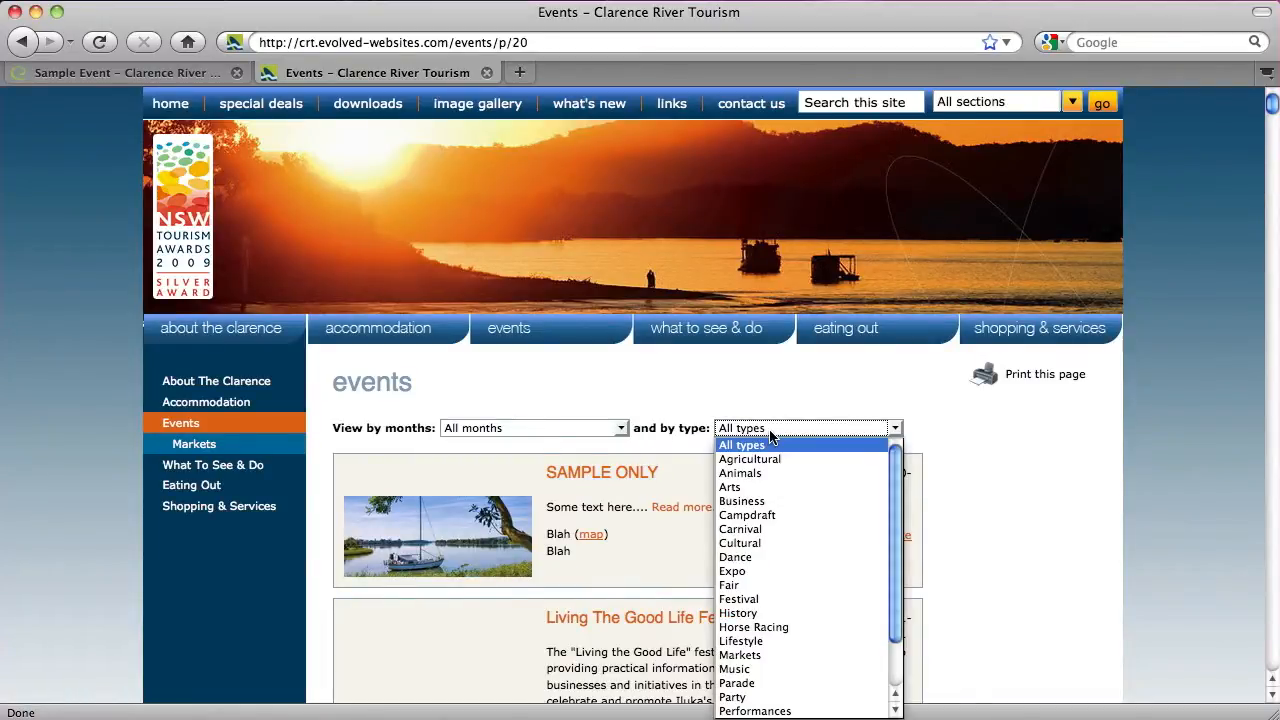
left_click(766, 487)
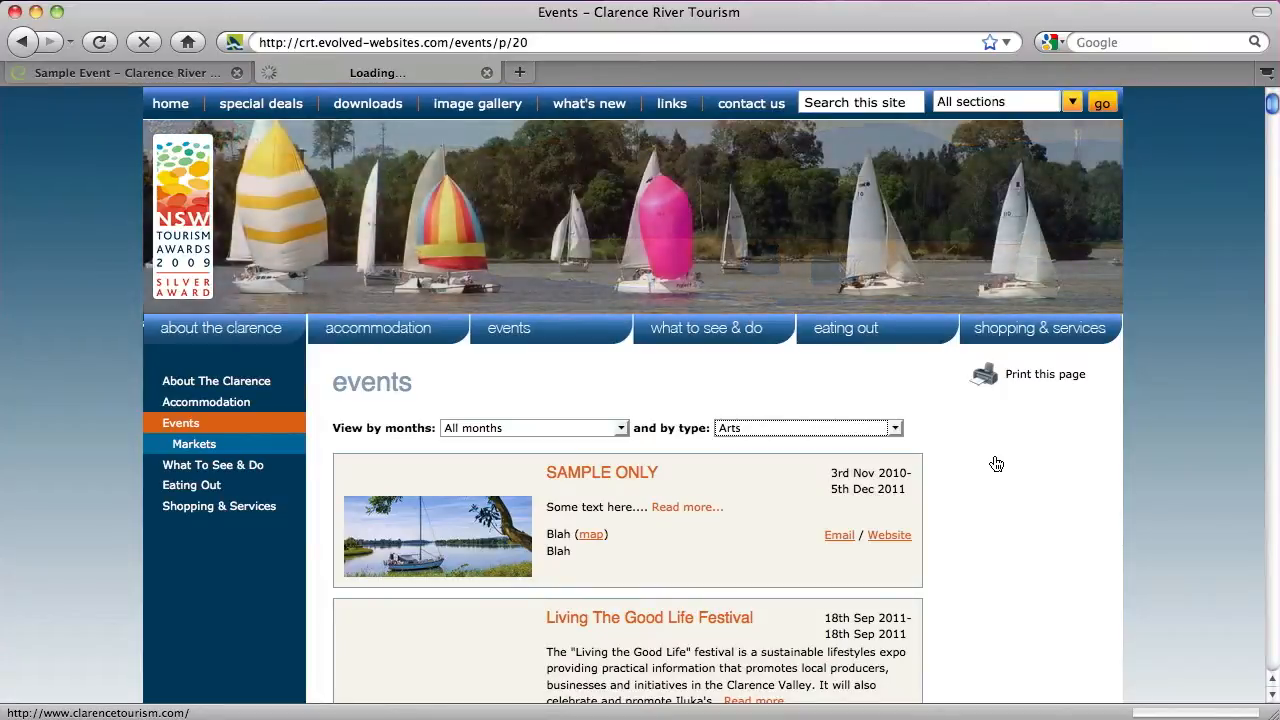
scroll(994, 460, "down", 5)
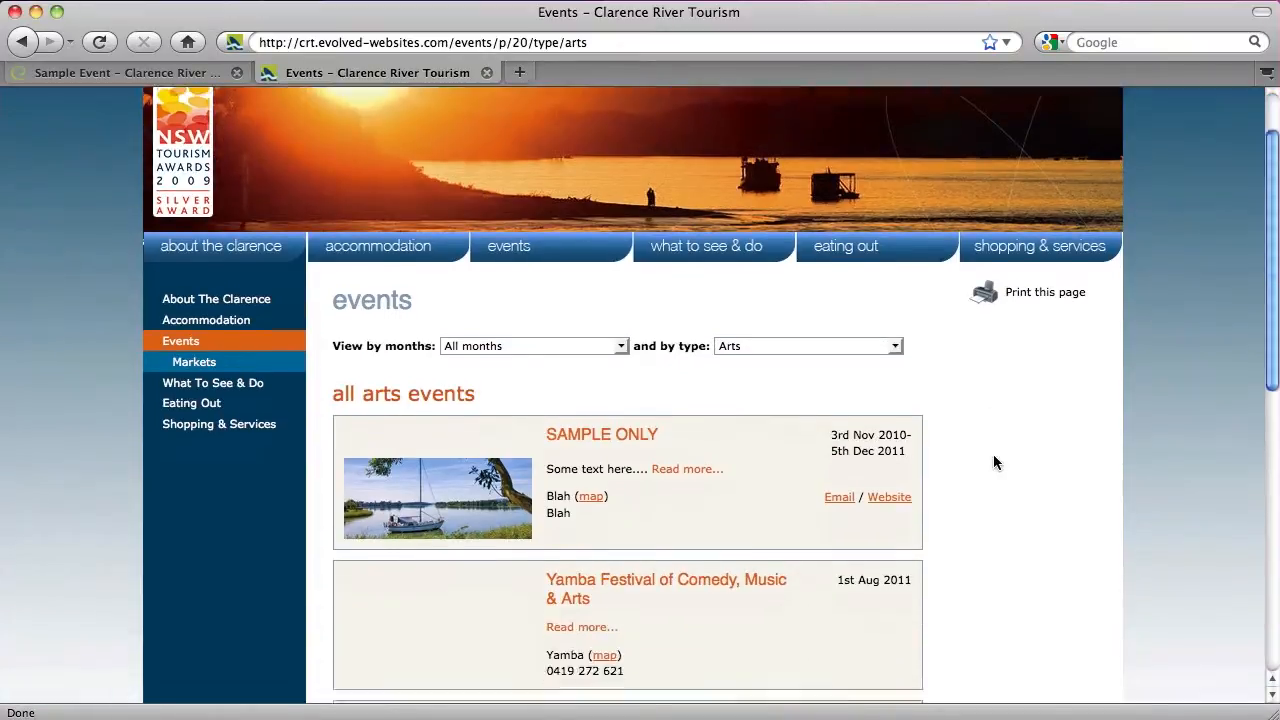
scroll(994, 460, "up", 5)
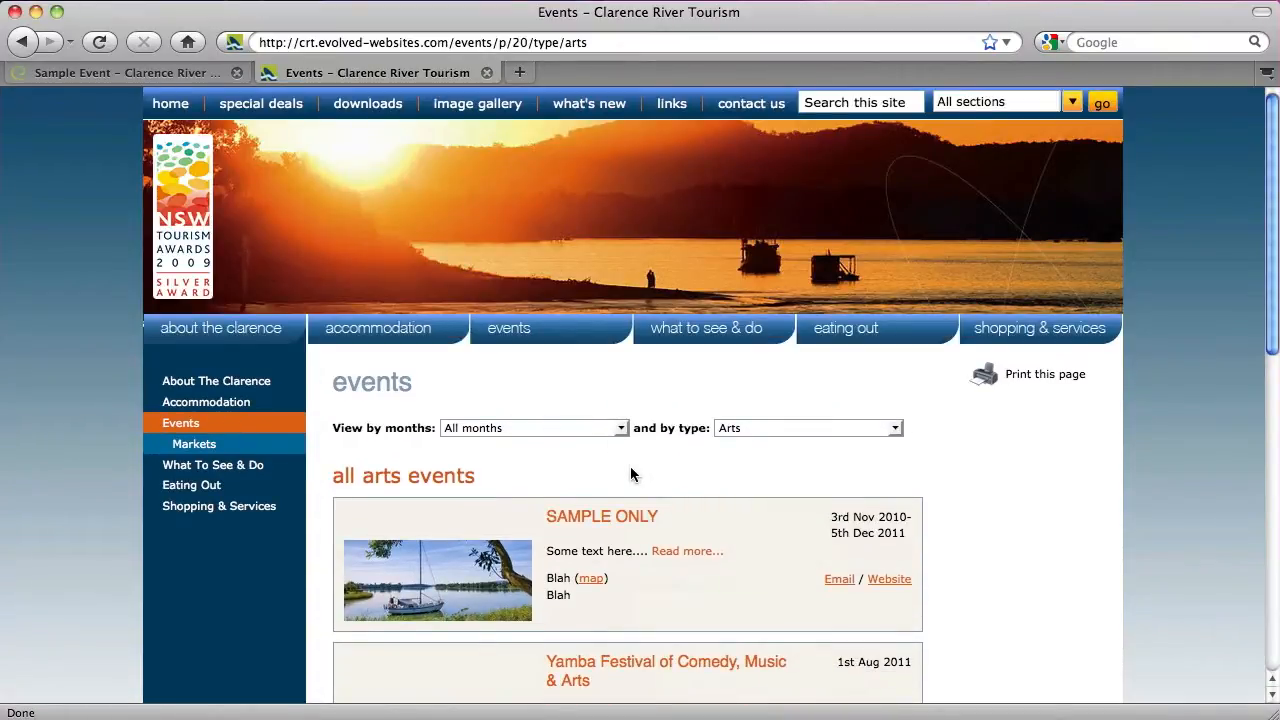
left_click(487, 73)
mouse_move(703, 290)
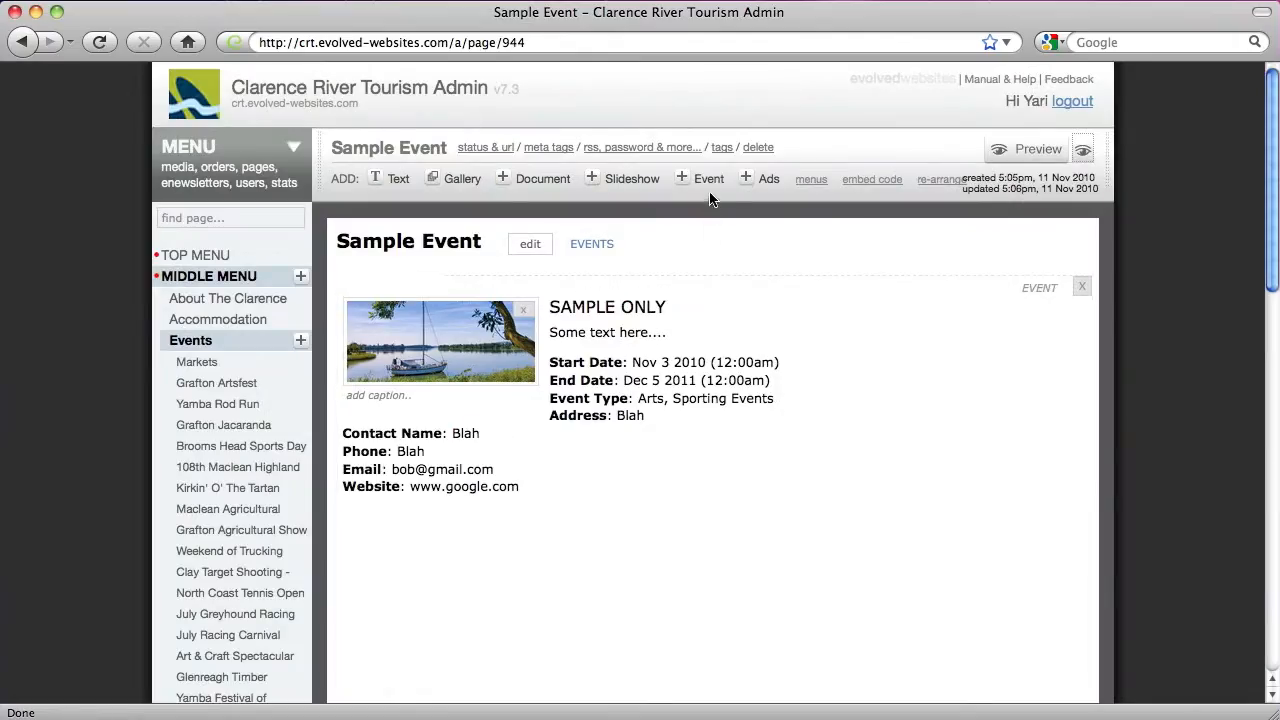
Set Sample Event's Page Available option to No, save, and open its live page in a new tab
left_click(755, 151)
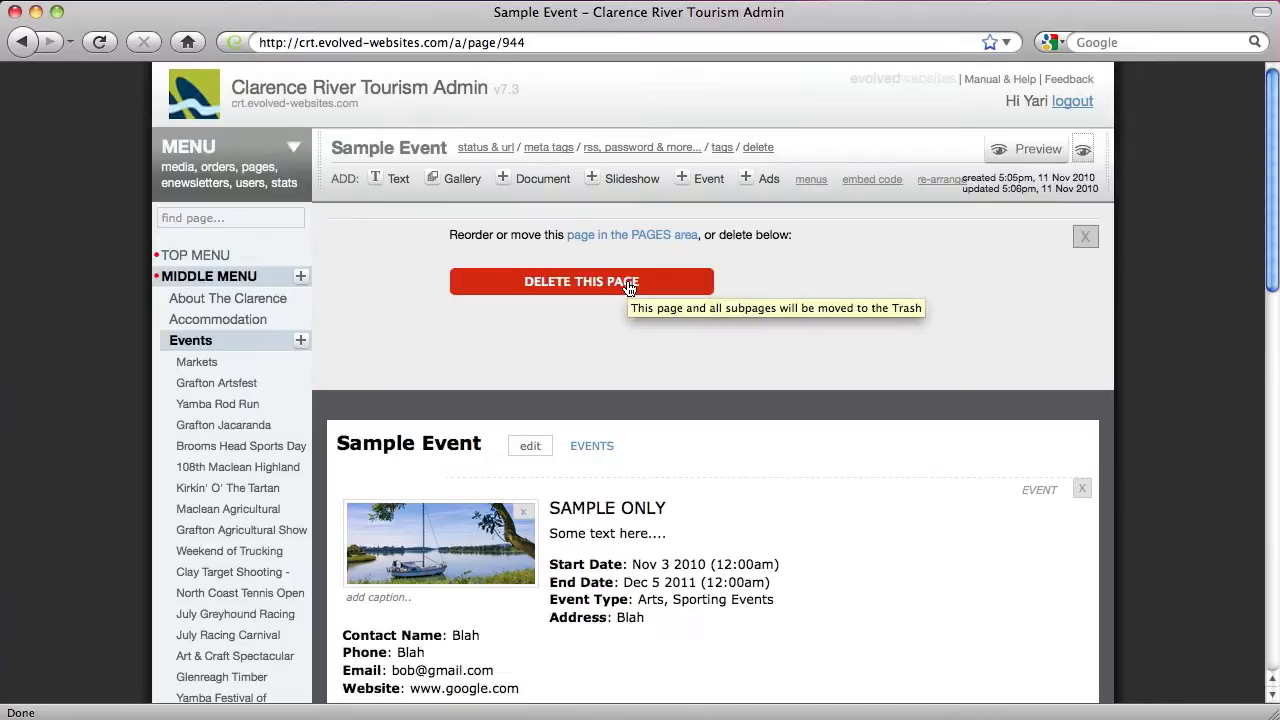
left_click(1085, 237)
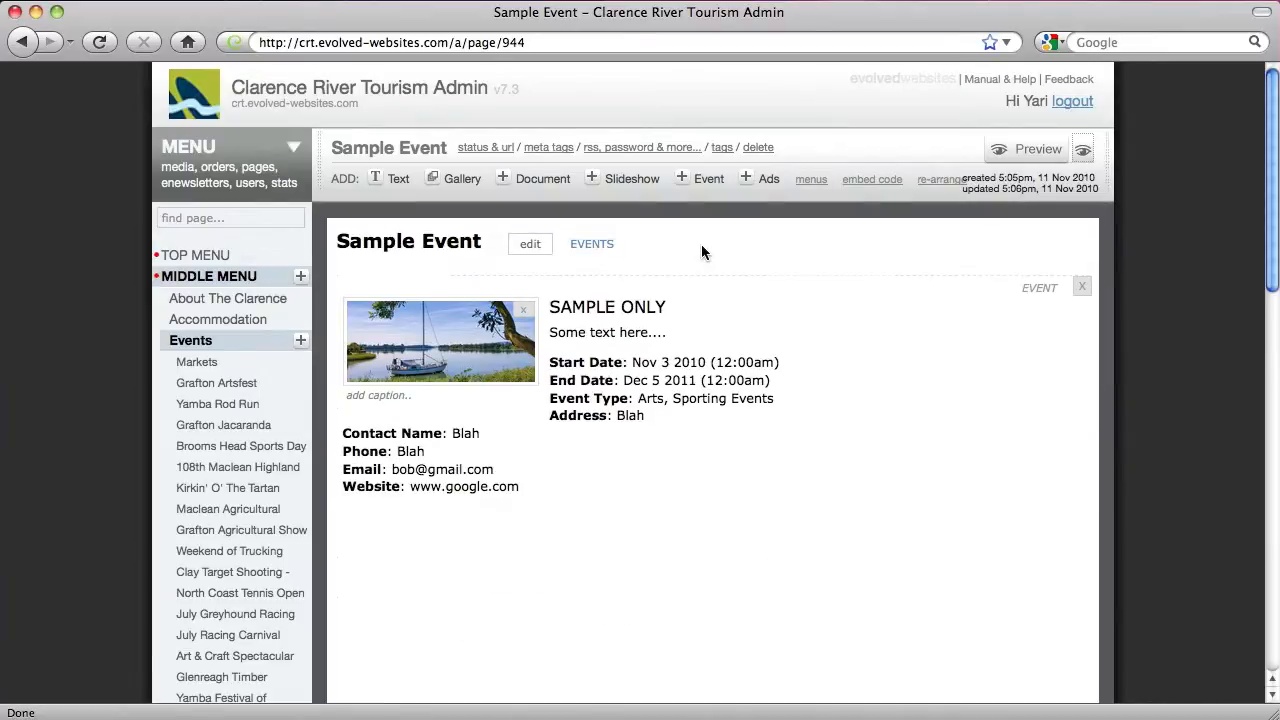
left_click(489, 148)
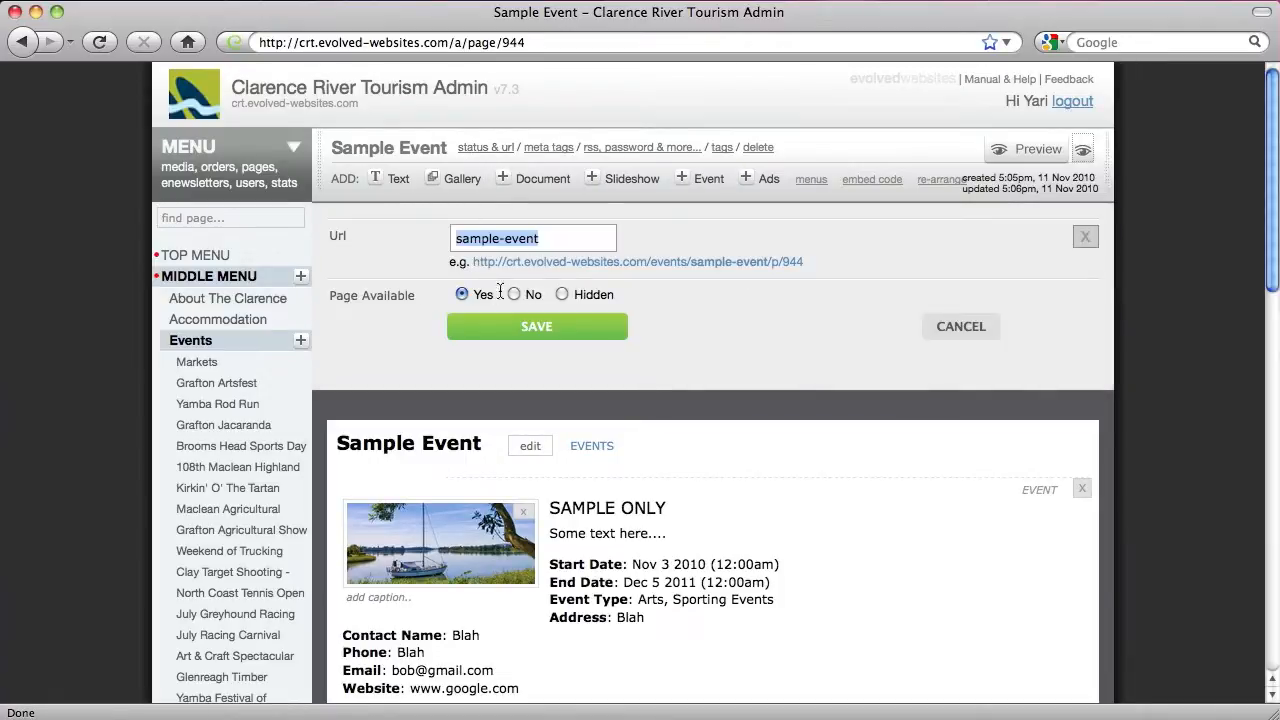
left_click(587, 294)
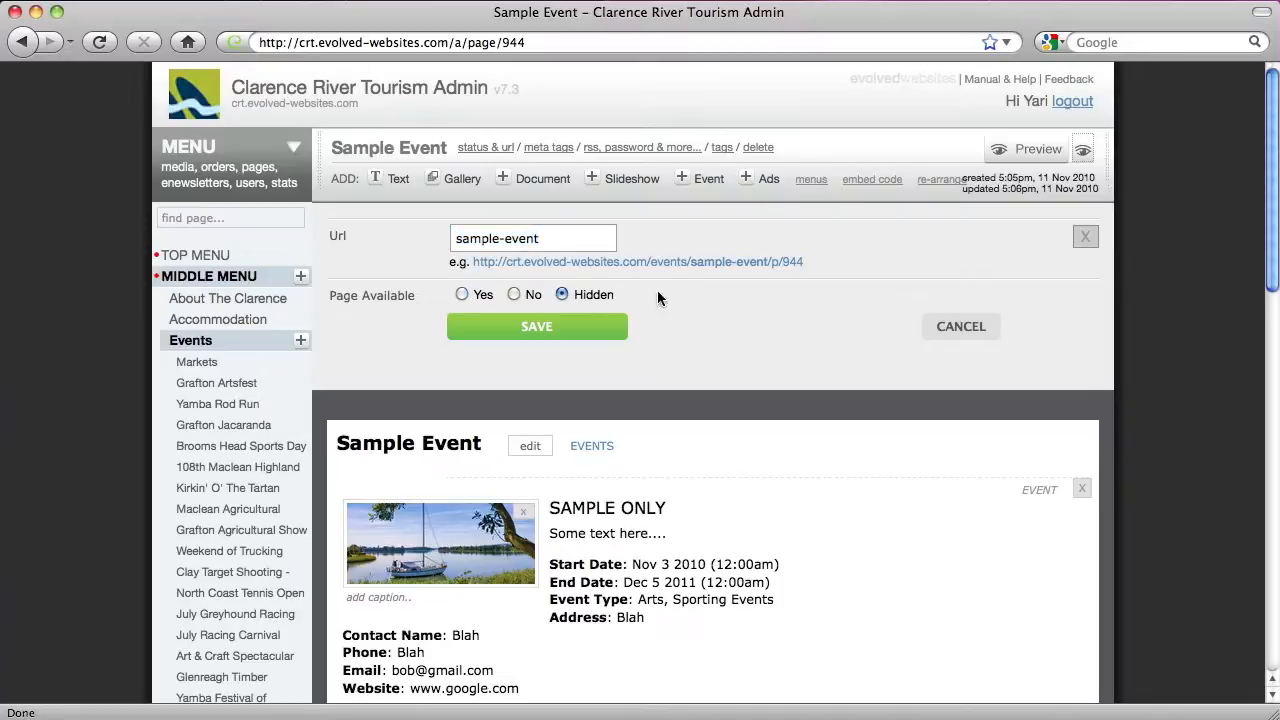
left_click(514, 294)
left_click(528, 334)
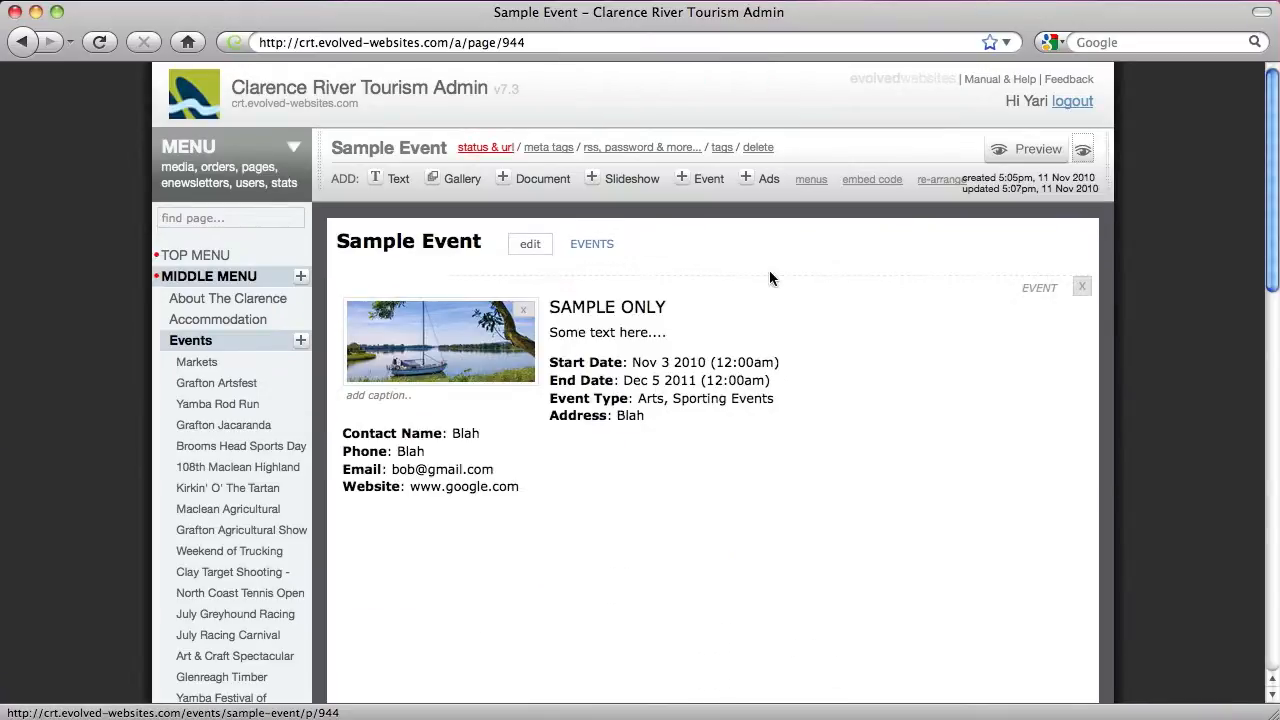
left_click(1083, 153)
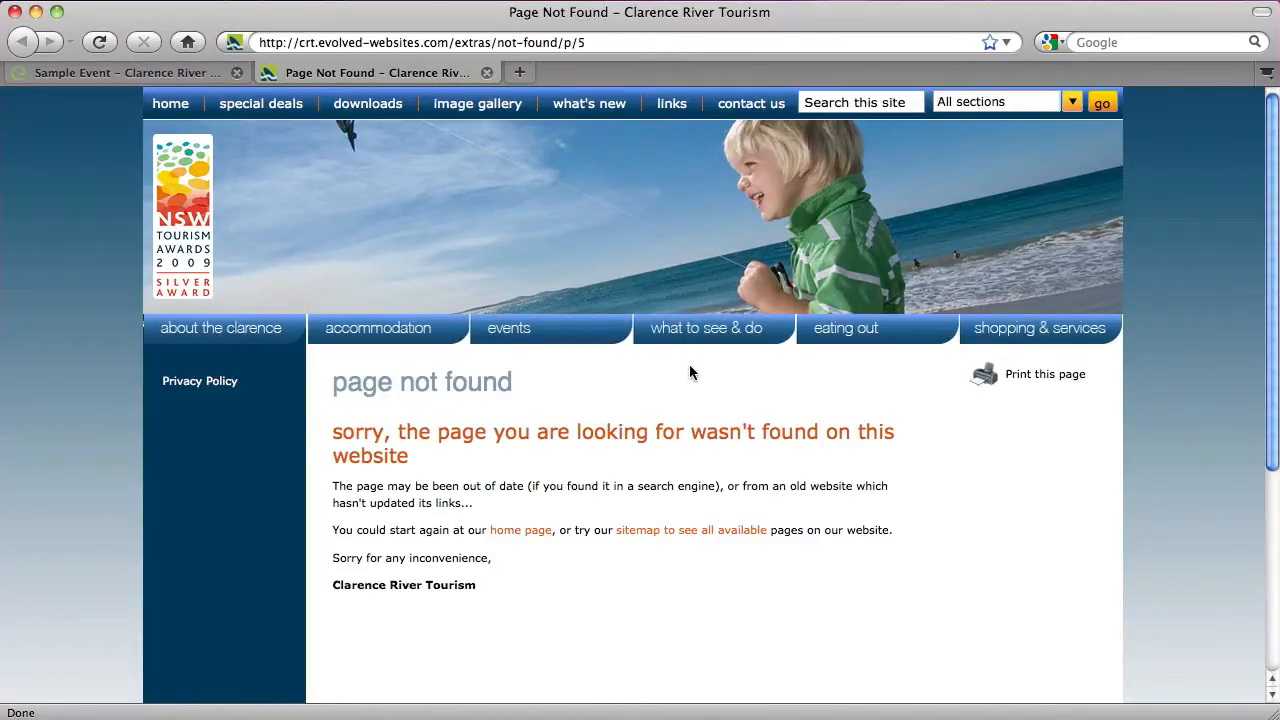
Check the page shows Page Not Found and SAMPLE ONLY is missing from Arts events, then close the tab
left_click(534, 342)
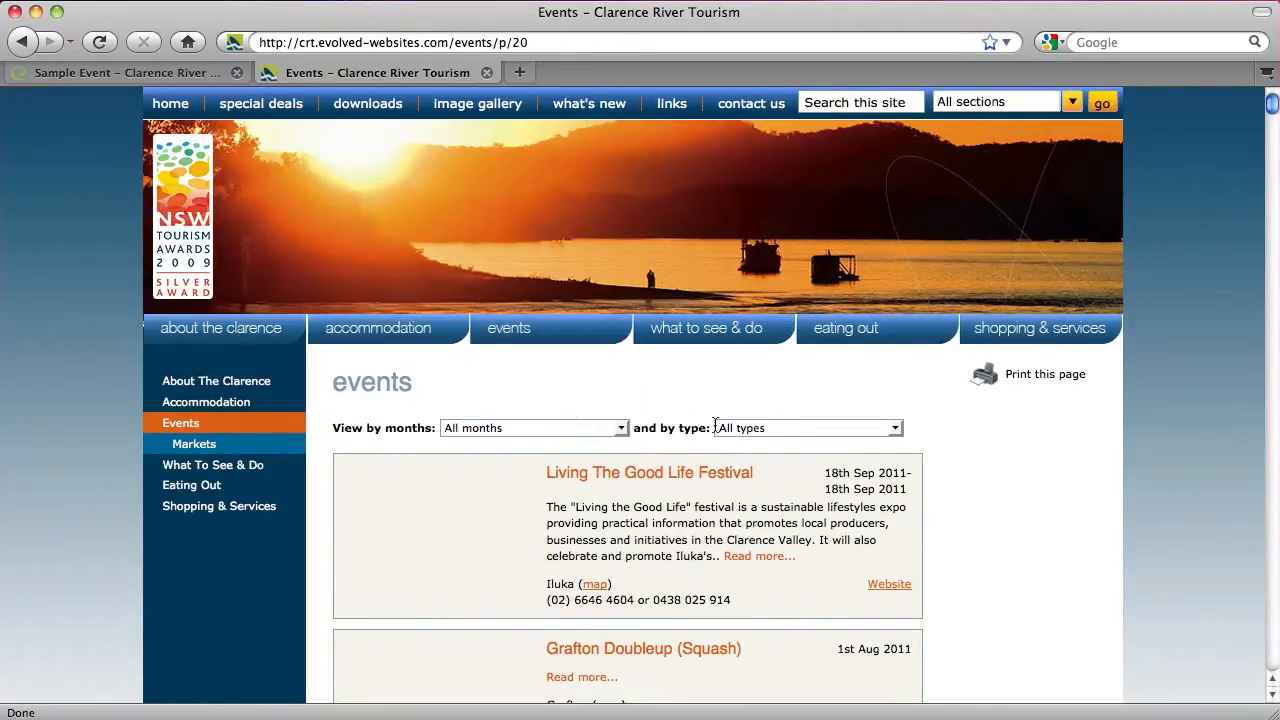
left_click(743, 430)
left_click(745, 488)
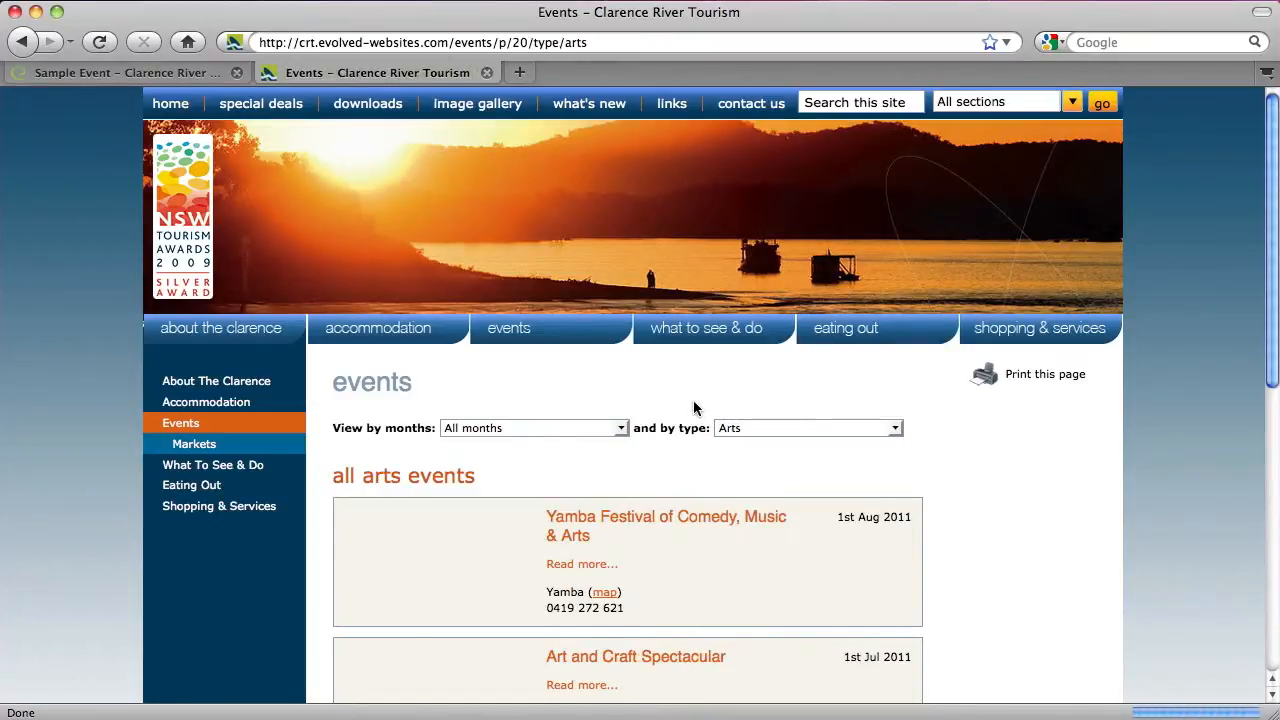
scroll(693, 408, "down", 10)
scroll(693, 408, "up", 10)
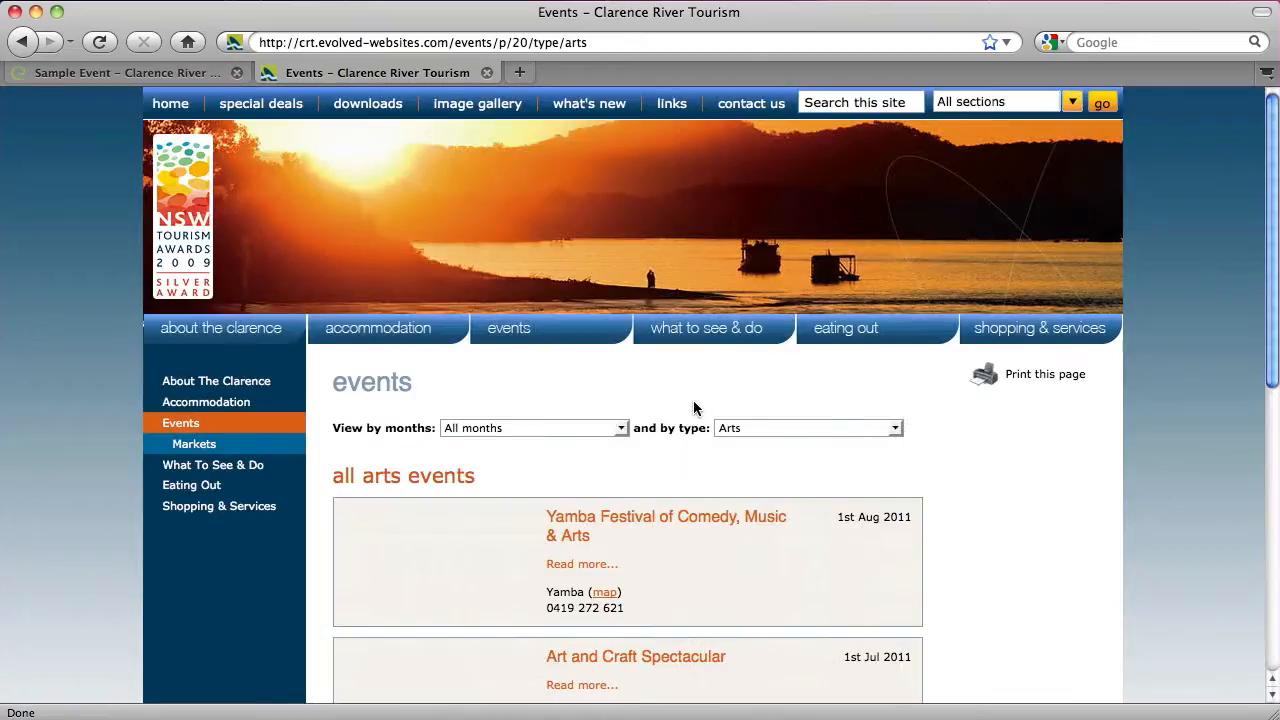
left_click(487, 73)
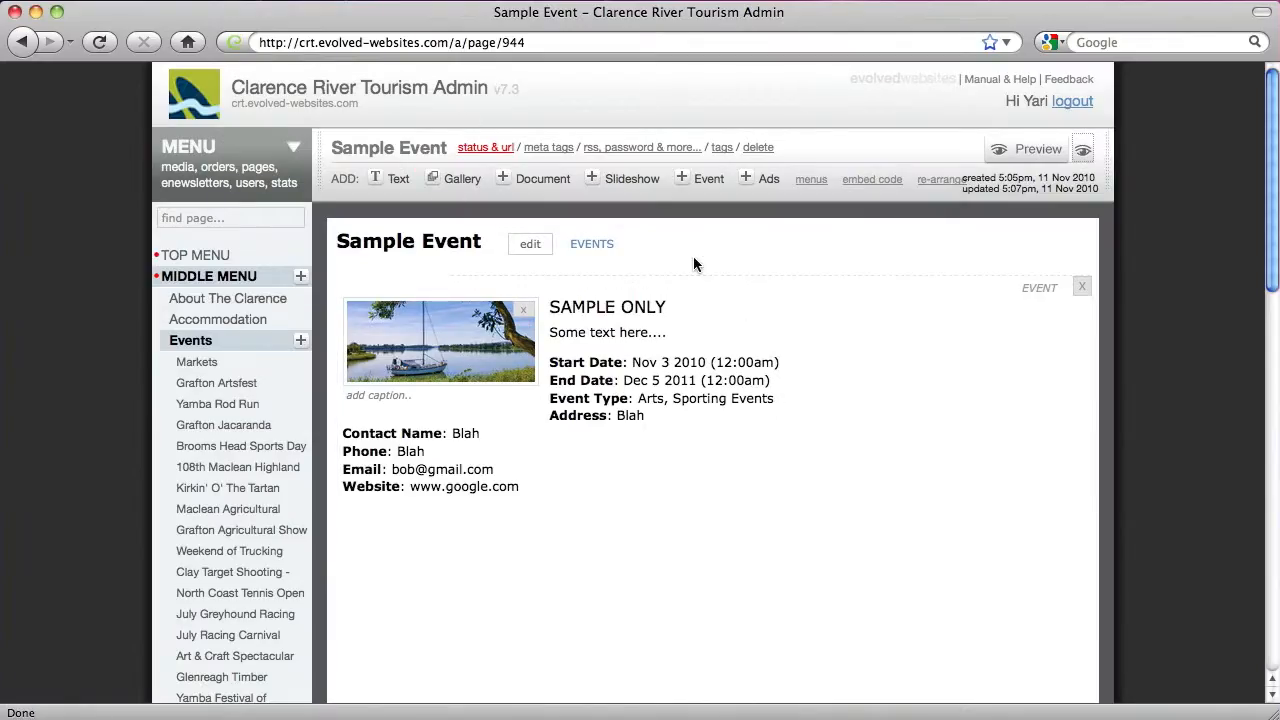
Delete the Sample Event page and confirm Trash now holds 7 items
left_click(758, 148)
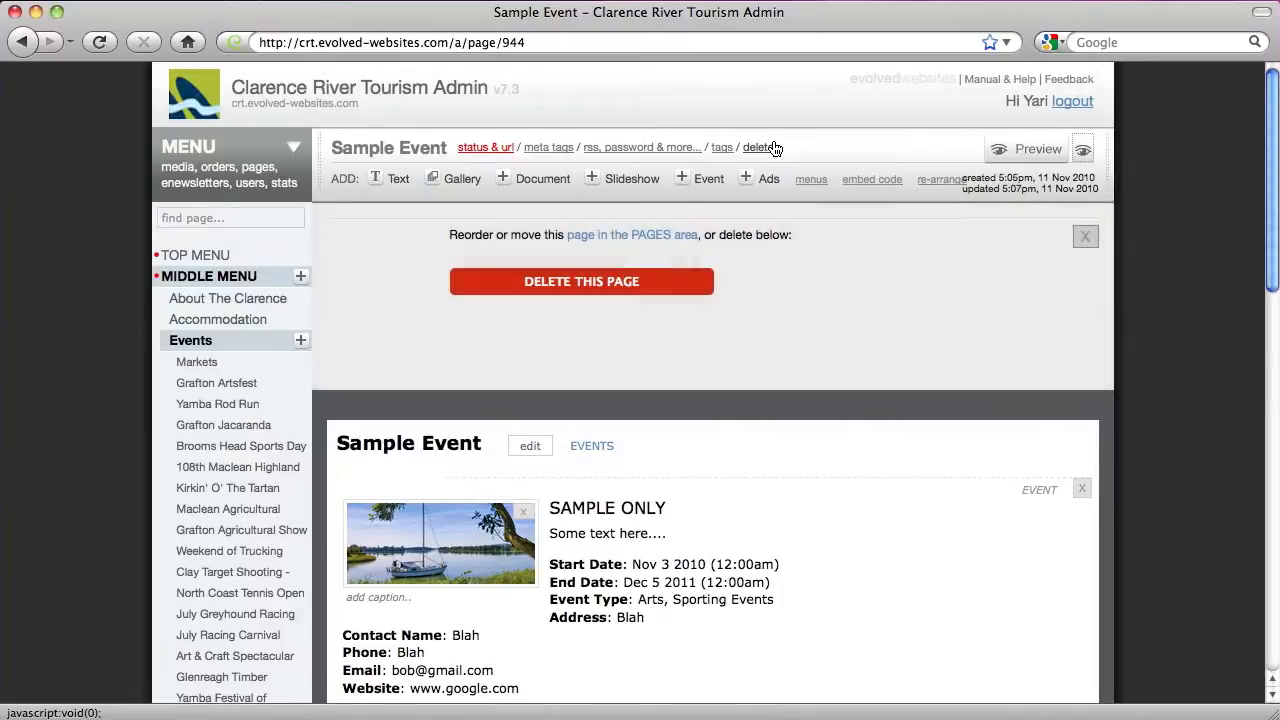
left_click(586, 283)
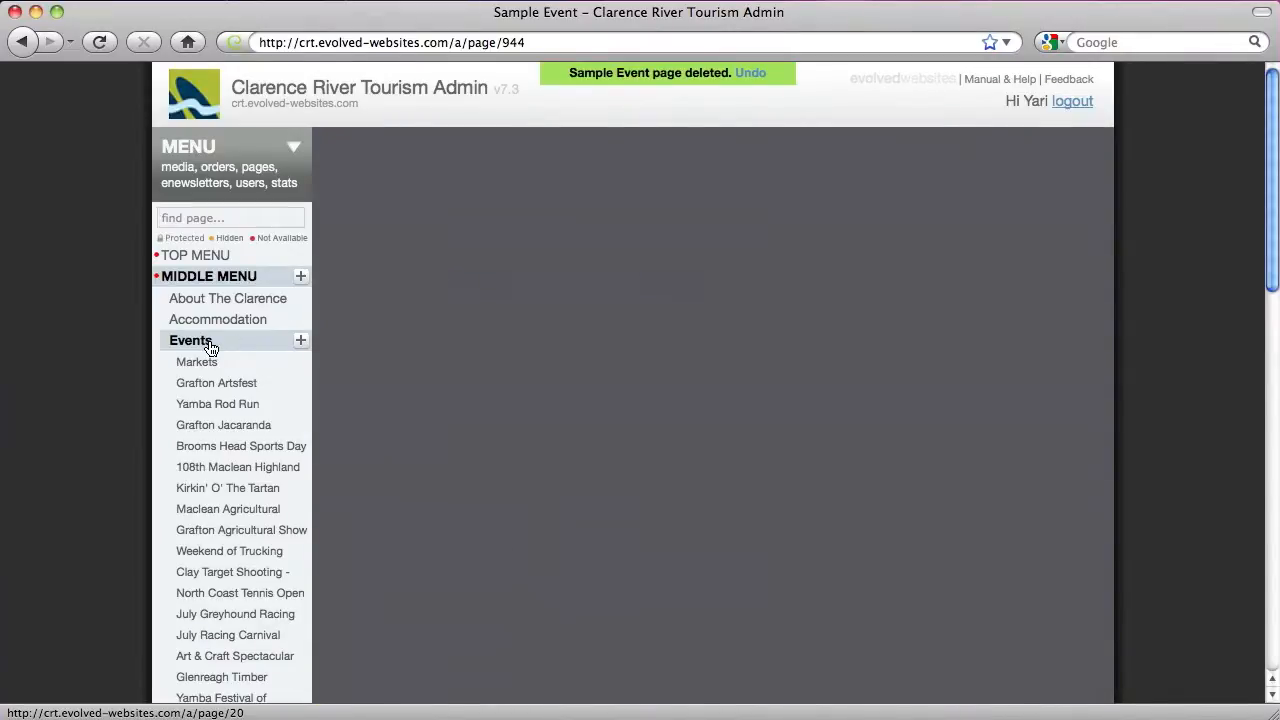
scroll(210, 347, "down", 15)
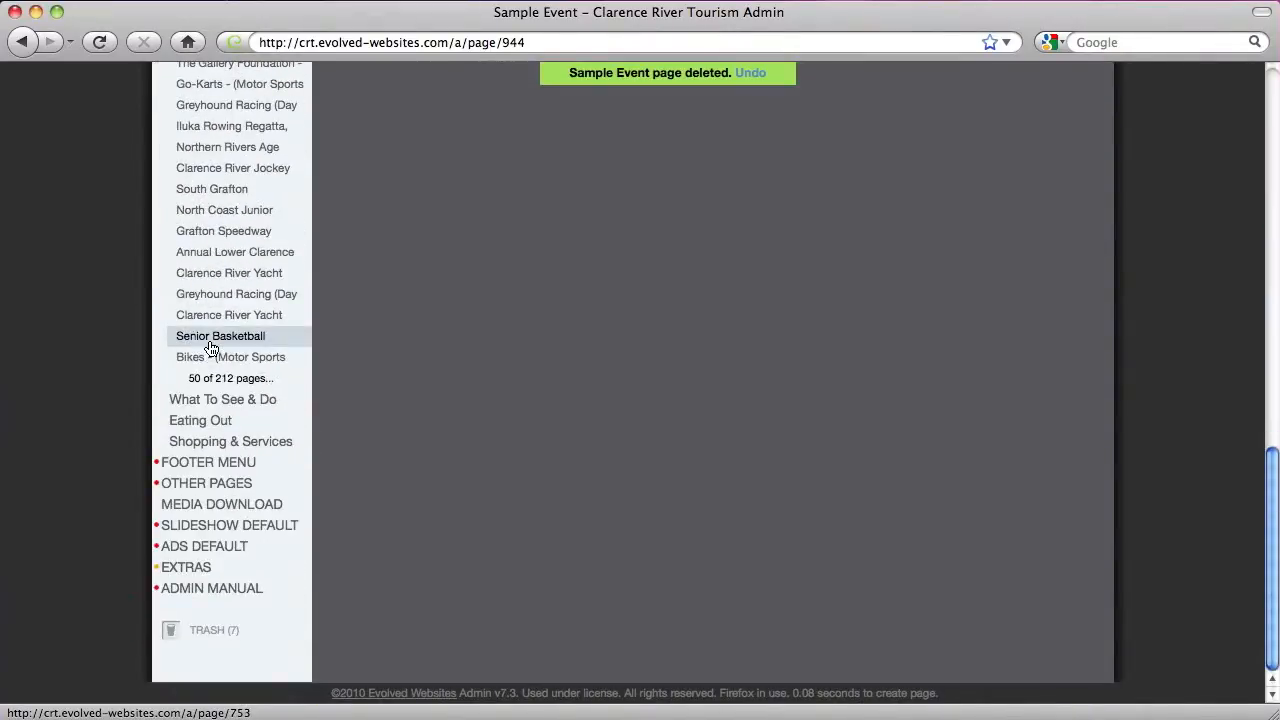
Restore the Sample Event page (944) from the Trash
left_click(225, 639)
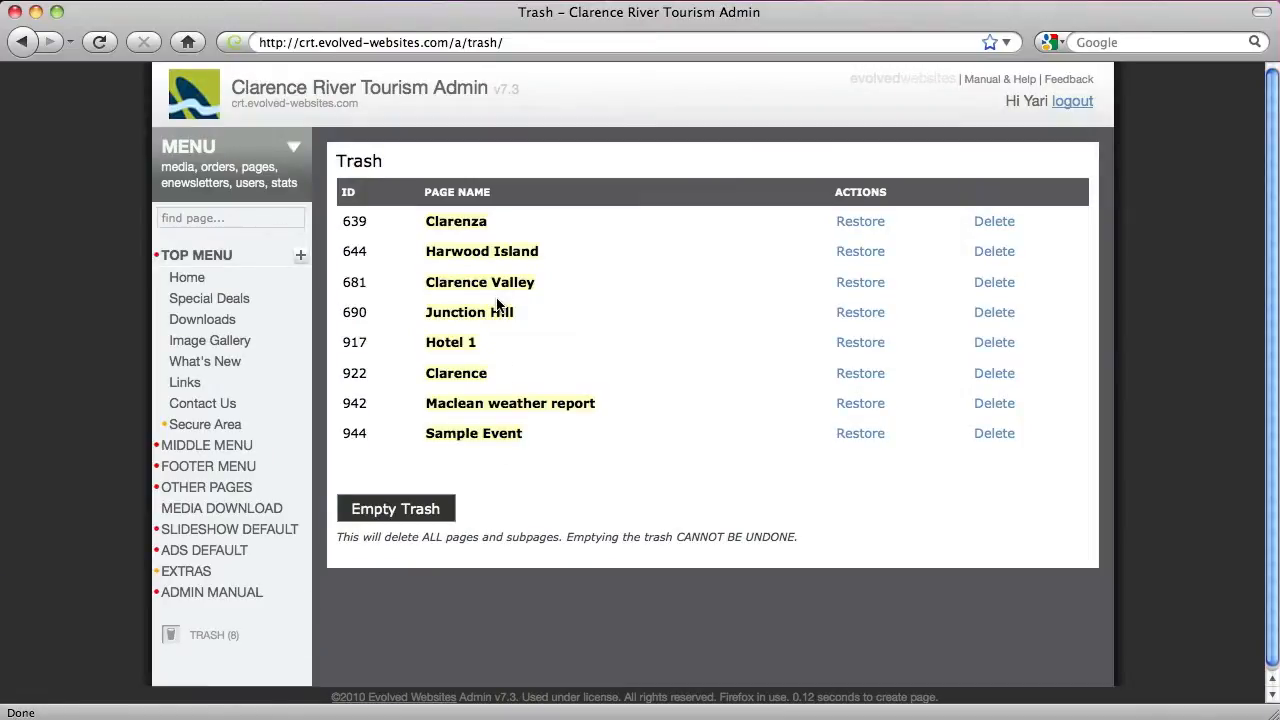
left_click_drag(426, 434, 560, 432)
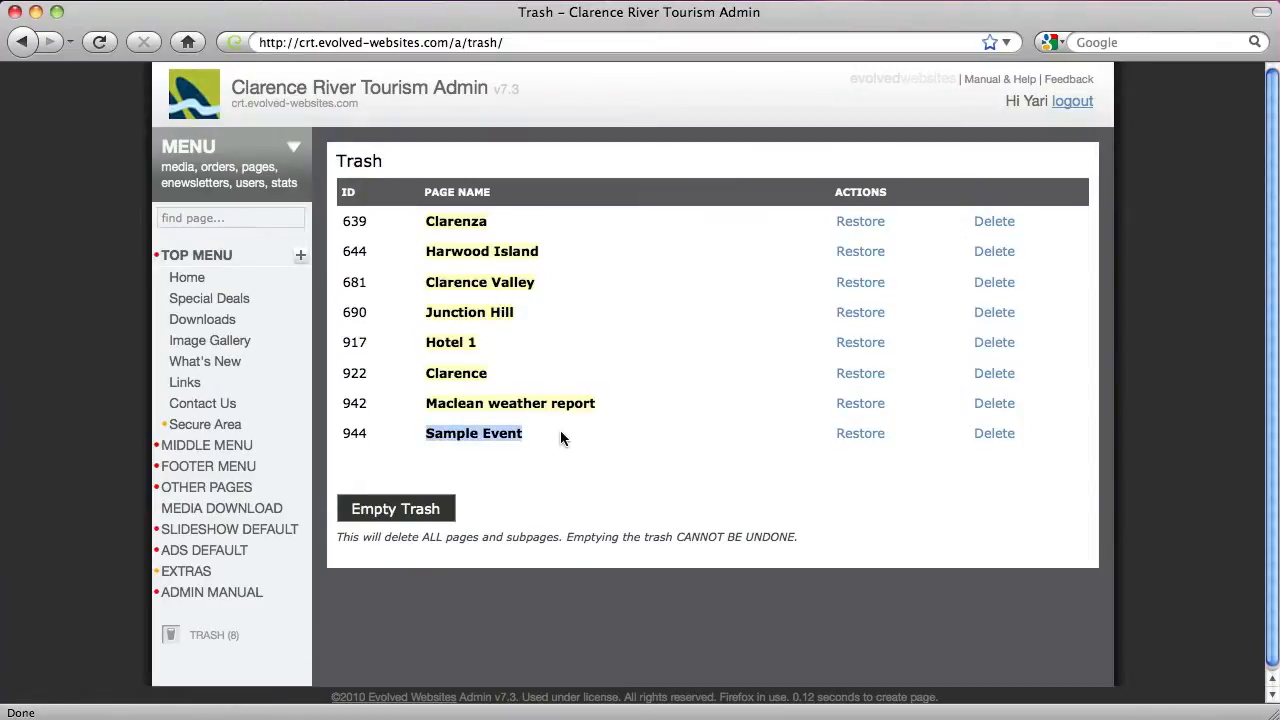
left_click(560, 432)
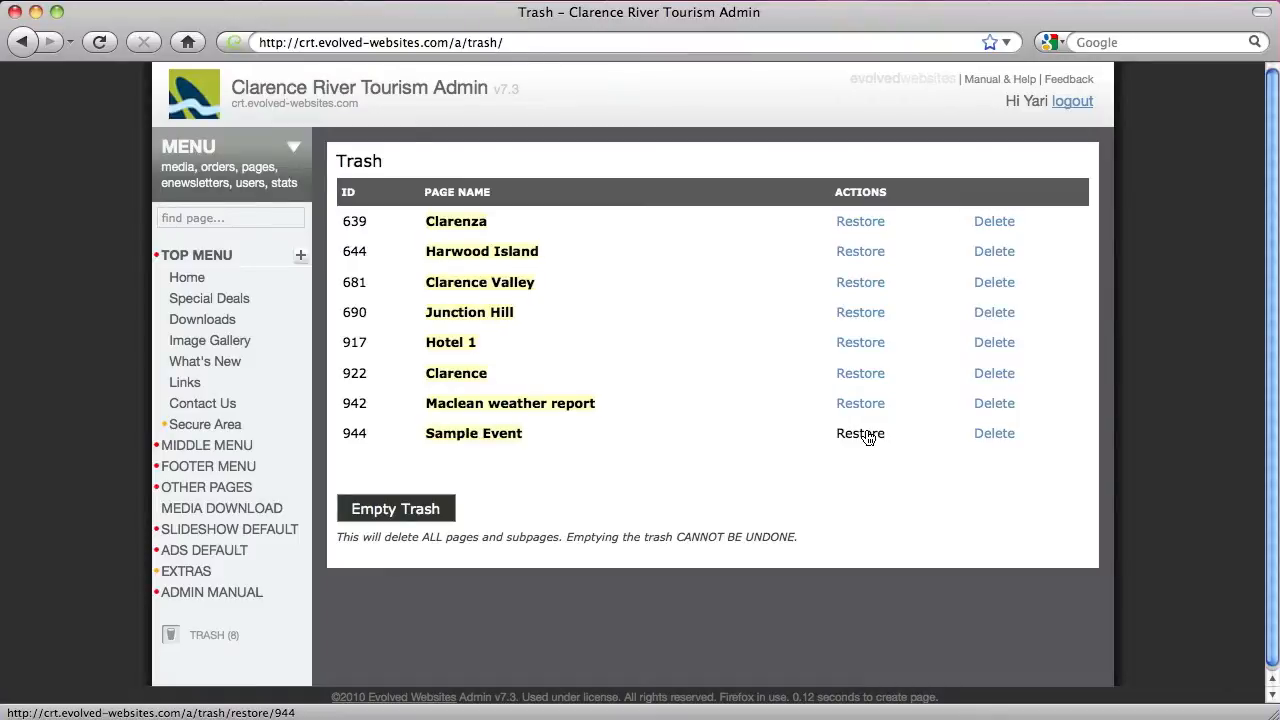
left_click(868, 437)
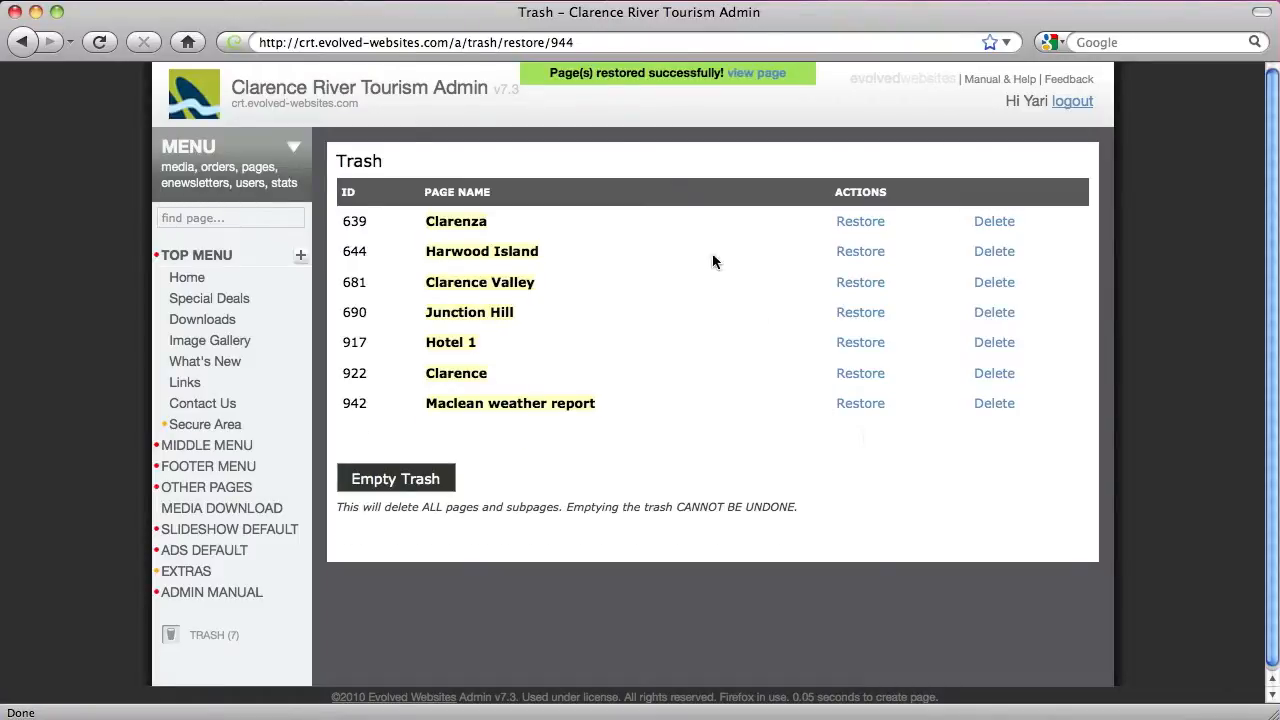
Reopen the restored Sample Event page and choose DELETE THIS PAGE again
left_click(756, 74)
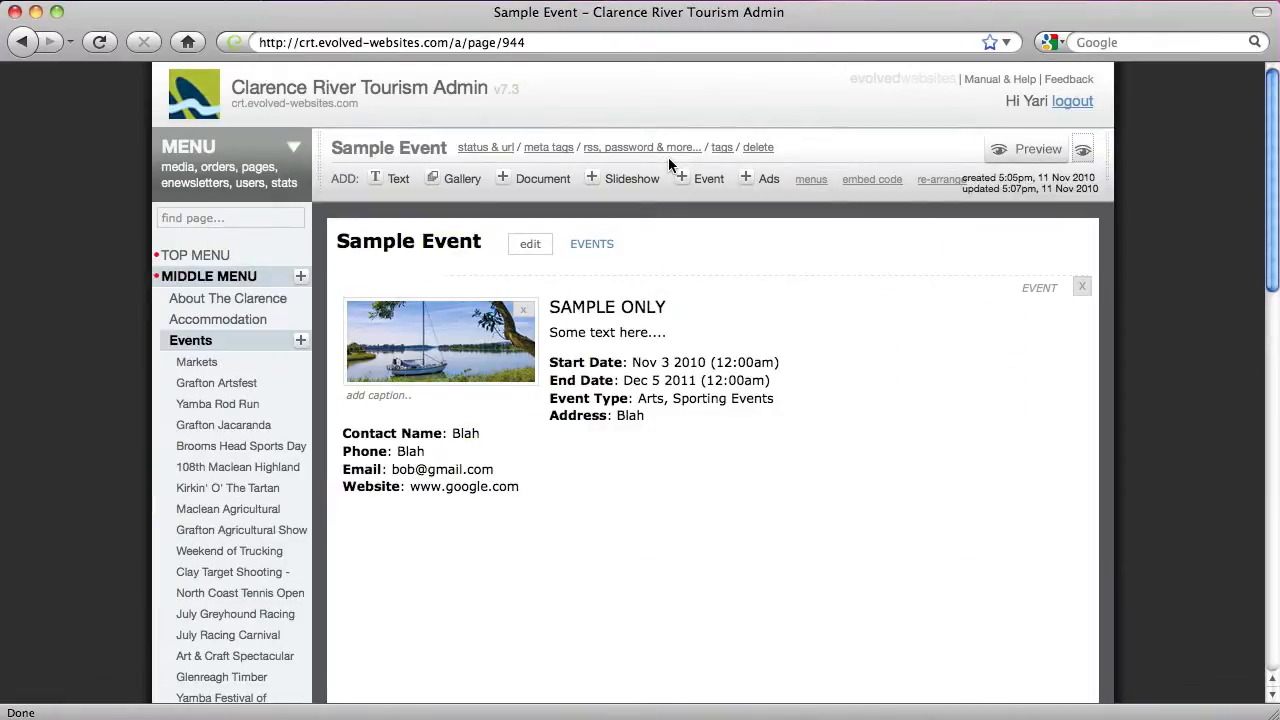
left_click(758, 147)
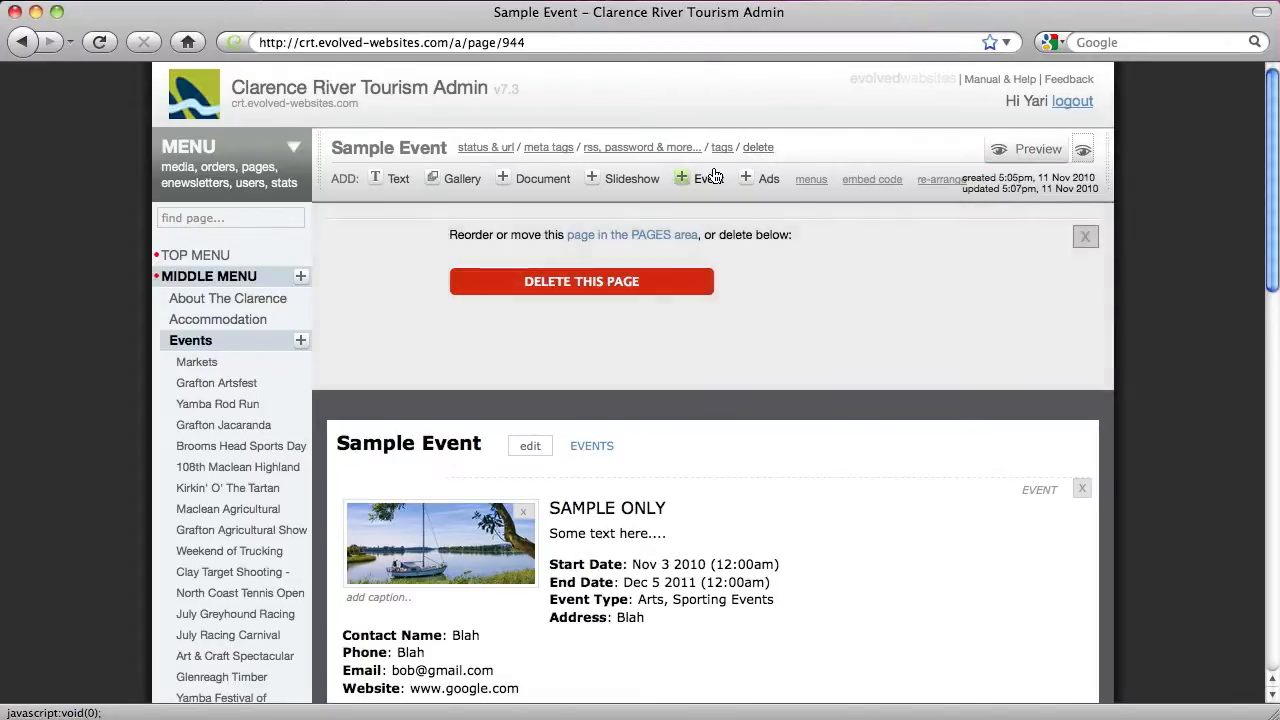
left_click(627, 282)
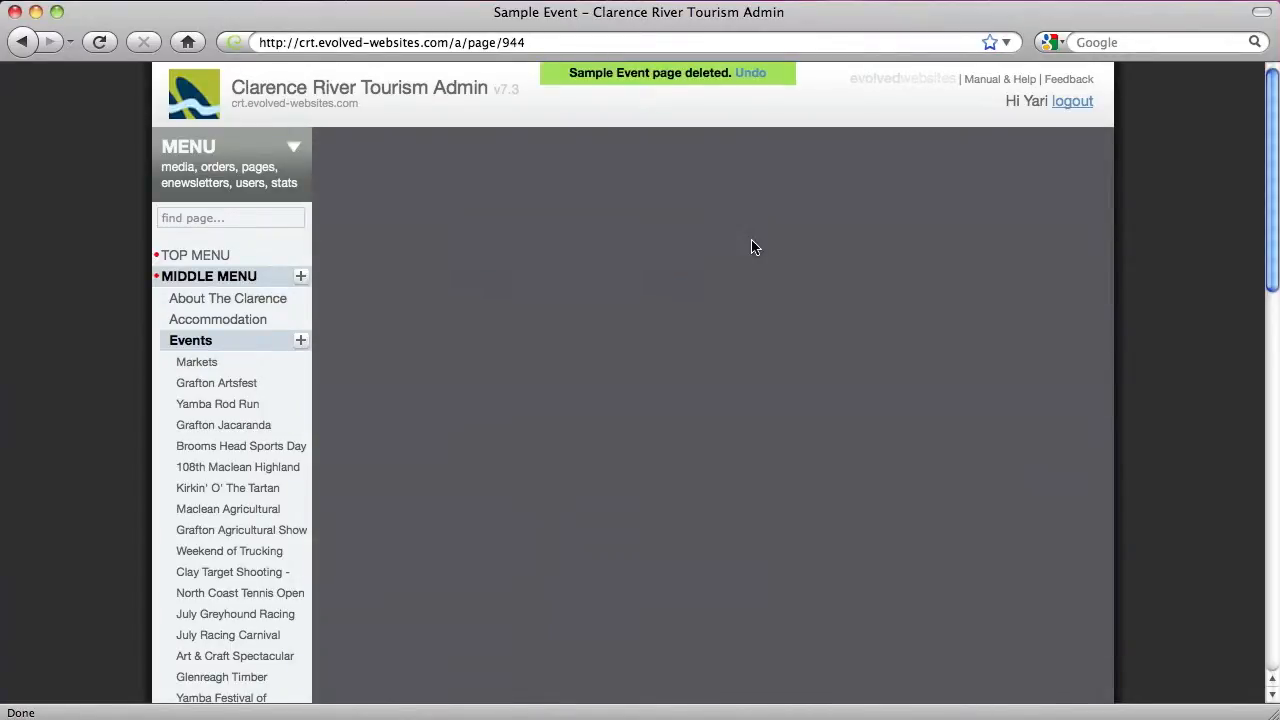